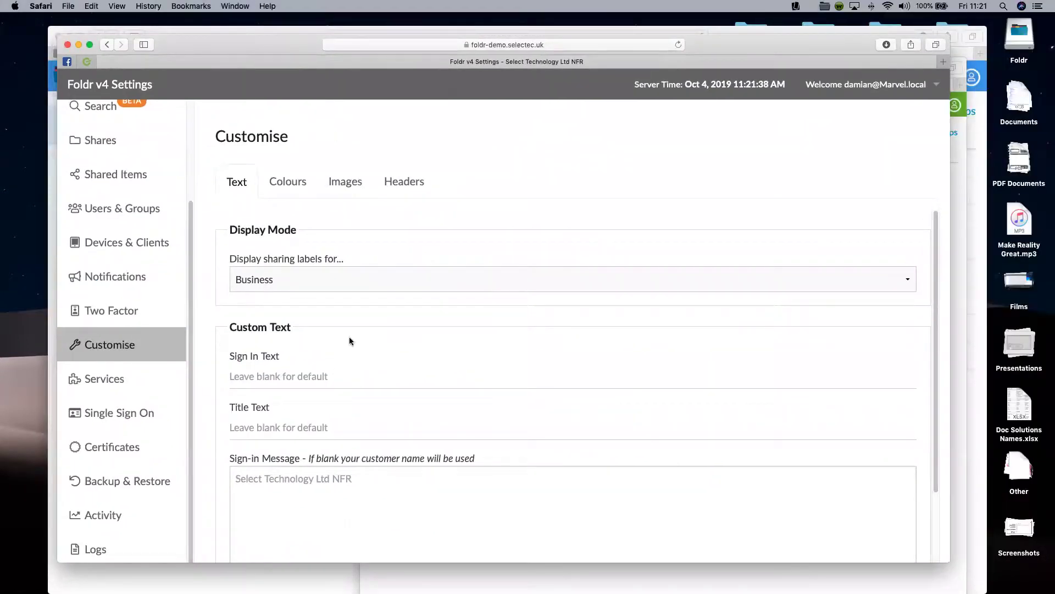
Step: Review the Colours, Images and Headers settings, then move the Settings window off-screen
scroll(299, 286, down, 3)
scroll(323, 307, up, 3)
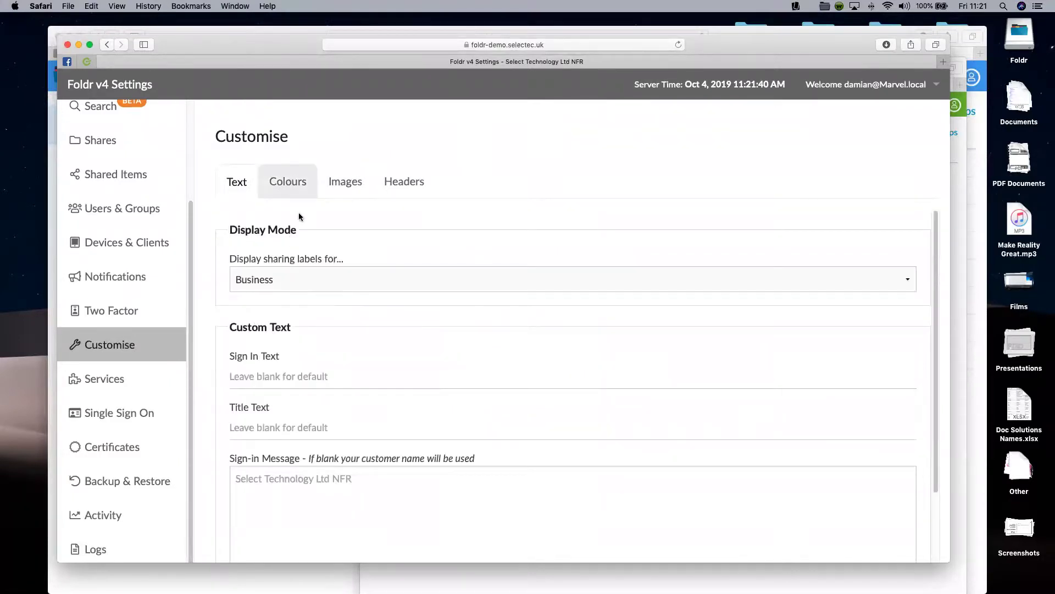
click(291, 180)
click(332, 182)
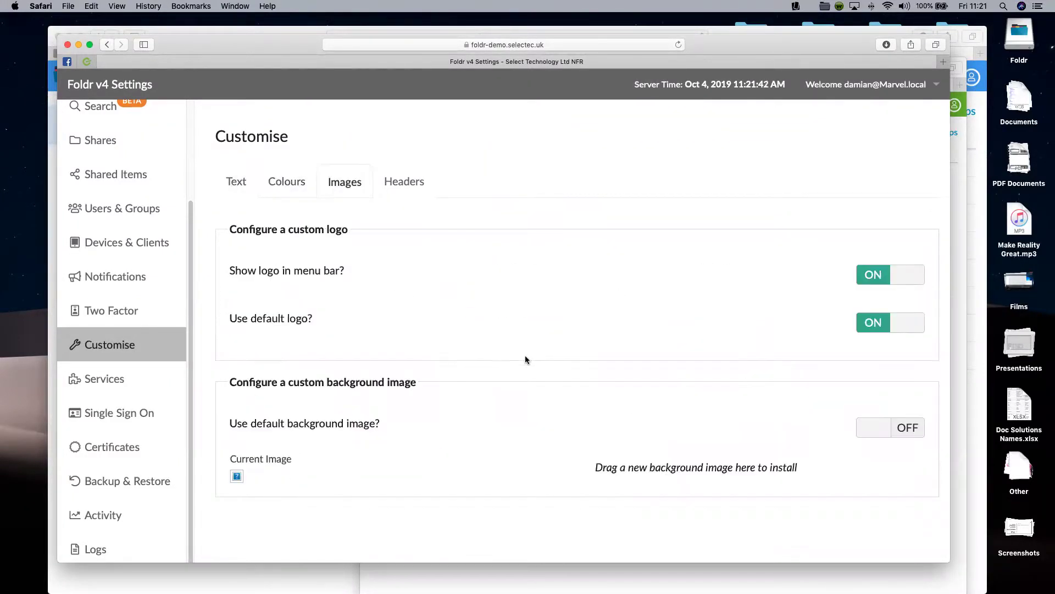
click(430, 192)
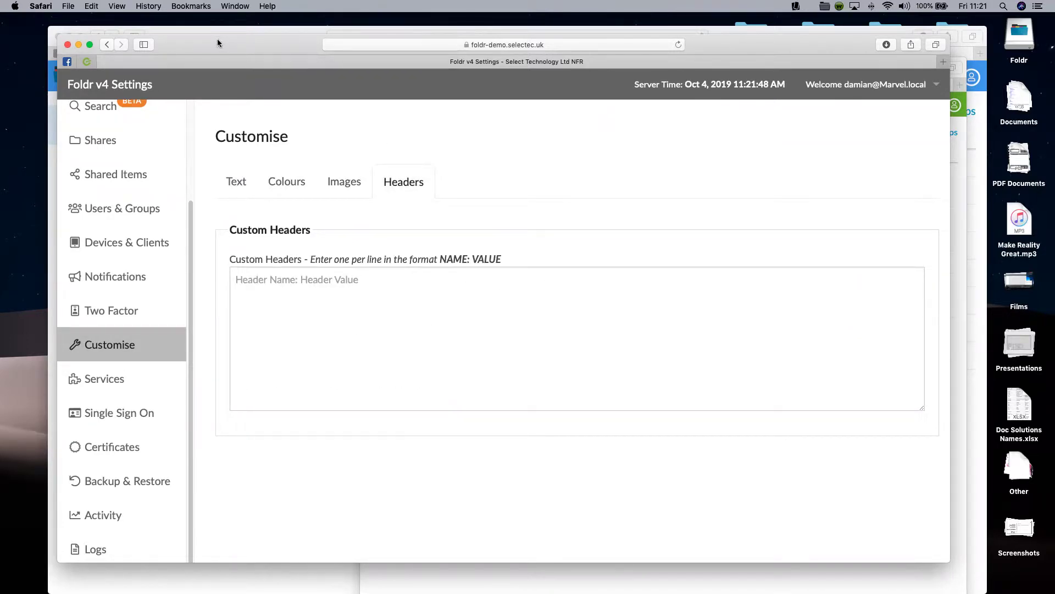
drag(225, 46, 1054, 132)
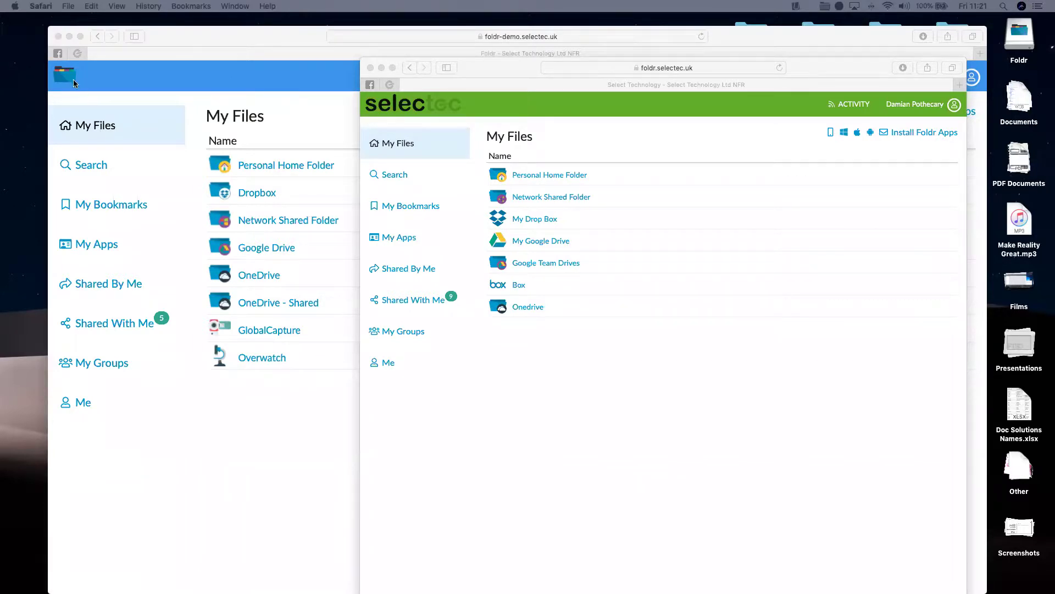
Step: Move the selectec site window off-screen and bring the foldr-demo window to the front
mouse_move(495, 65)
mouse_down()
mouse_move(446, 39)
mouse_move(467, 40)
mouse_move(473, 76)
mouse_move(490, 62)
mouse_up()
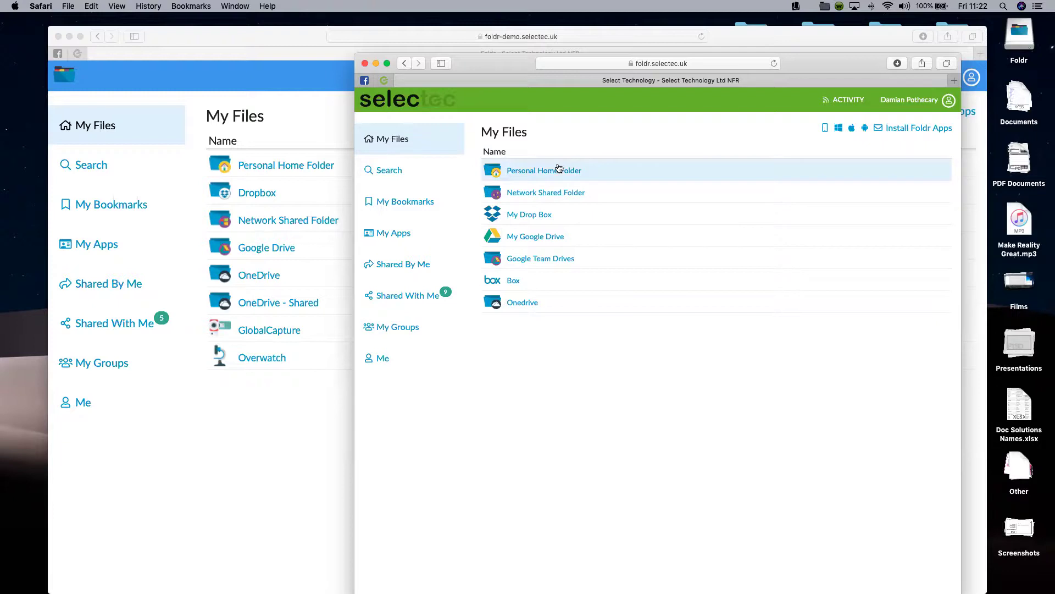
drag(490, 66, 1054, 137)
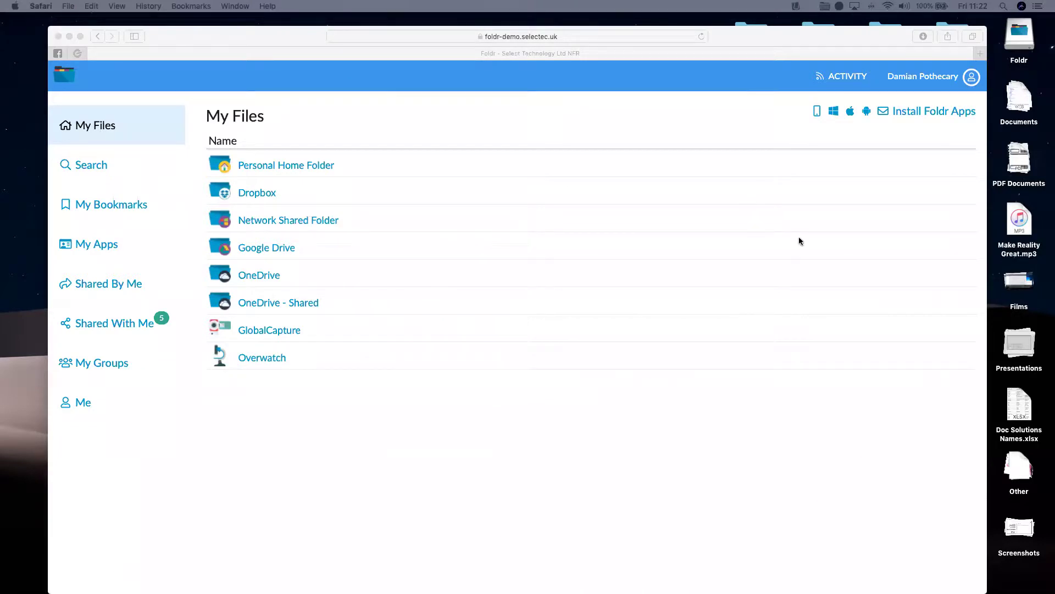
click(506, 493)
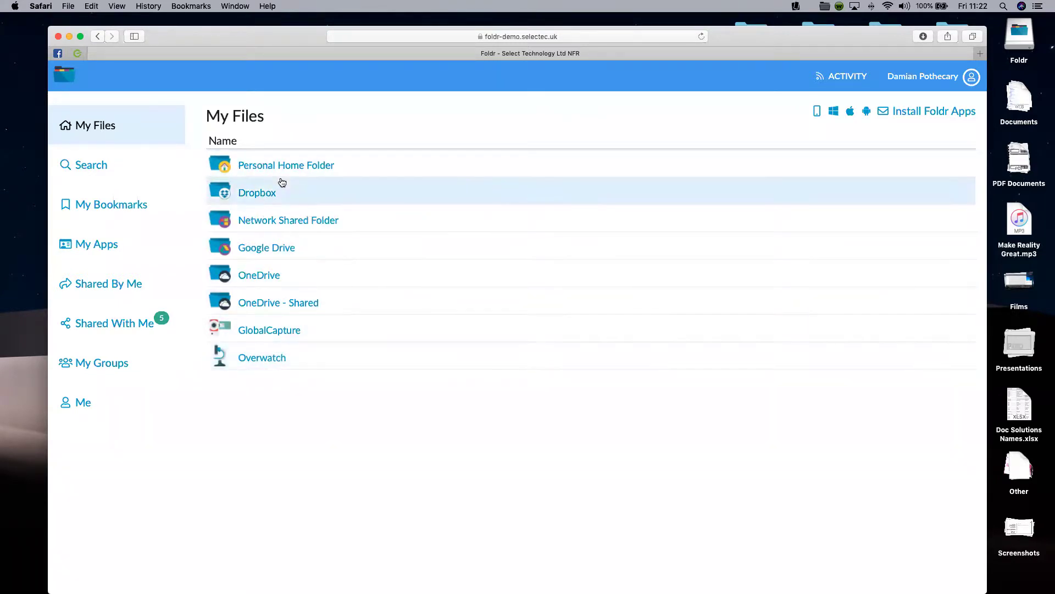
Step: Go through My Bookmarks to Bricks and open its empty Invoices folder
click(104, 207)
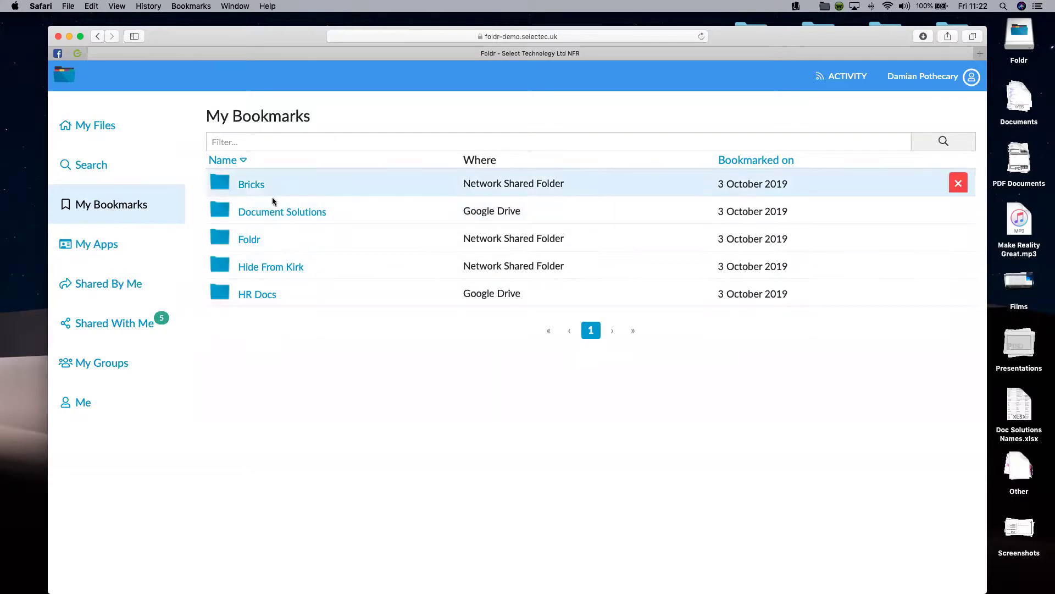
click(245, 185)
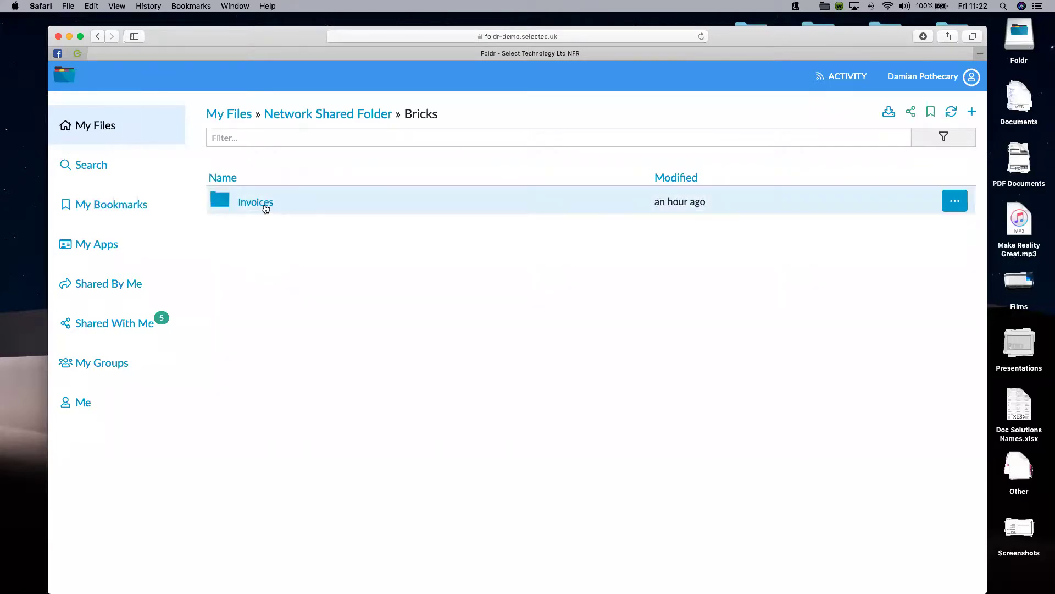
click(262, 205)
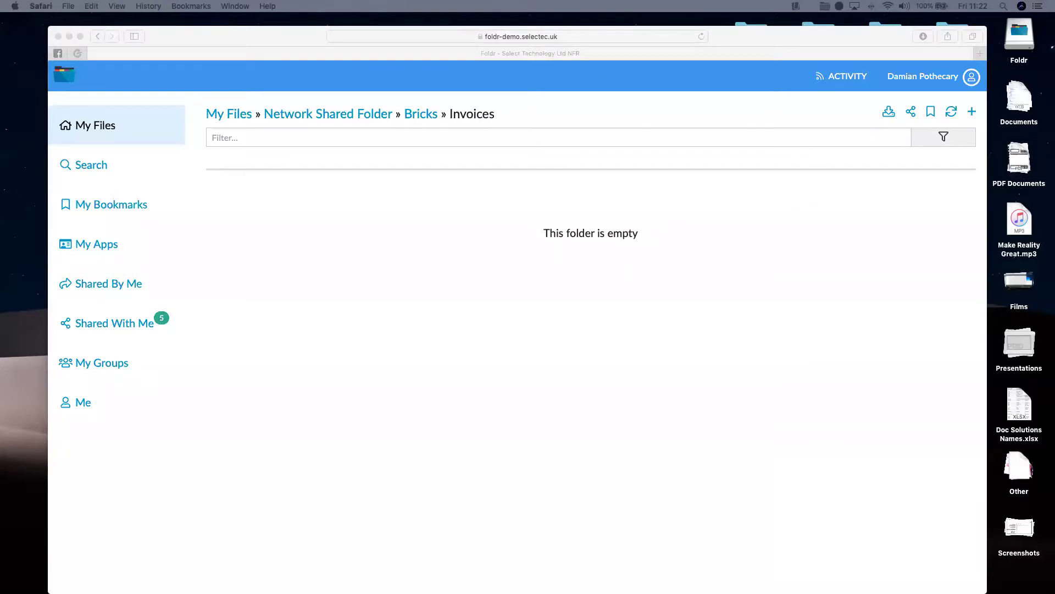
Step: Upload three Brew_Haven_Vendor_Invoice PDFs and Demo Manual Handling Policy.pdf to Invoices, then move Finder aside
drag(984, 176, 565, 254)
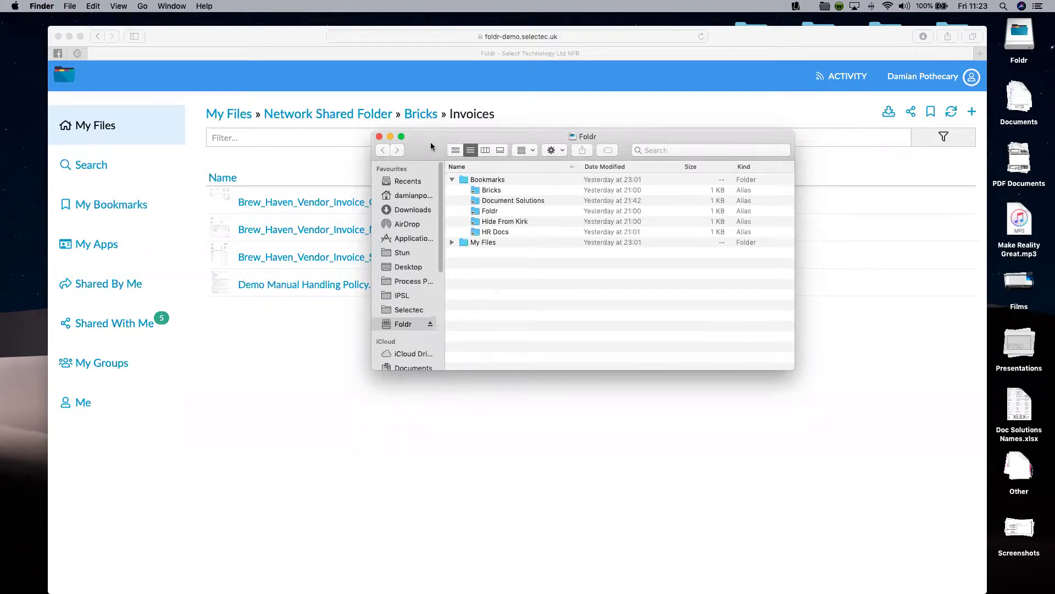
drag(430, 145, 1053, 145)
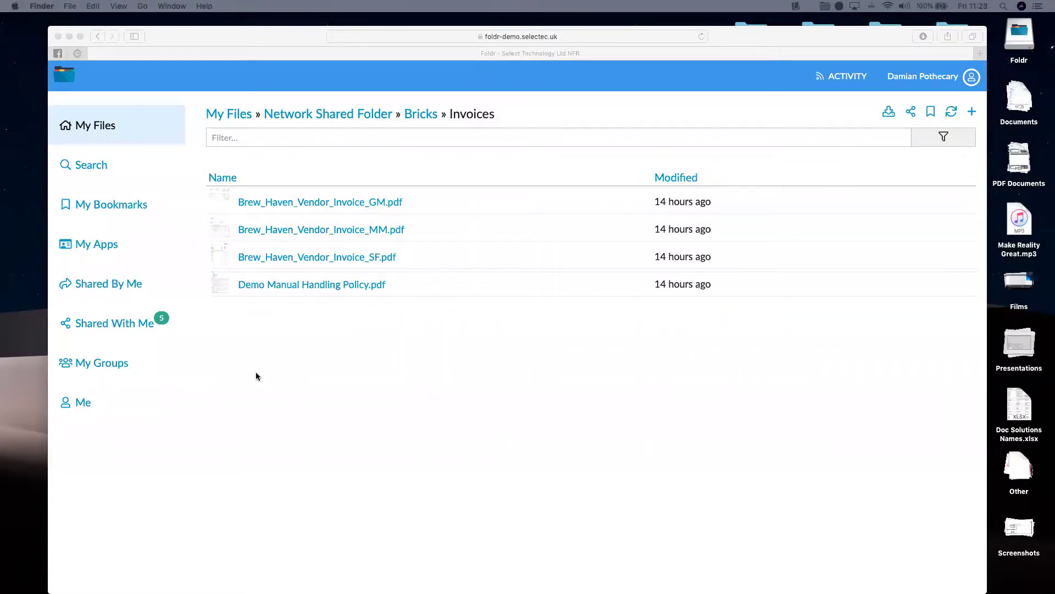
Step: Search all shares for 0282
click(146, 165)
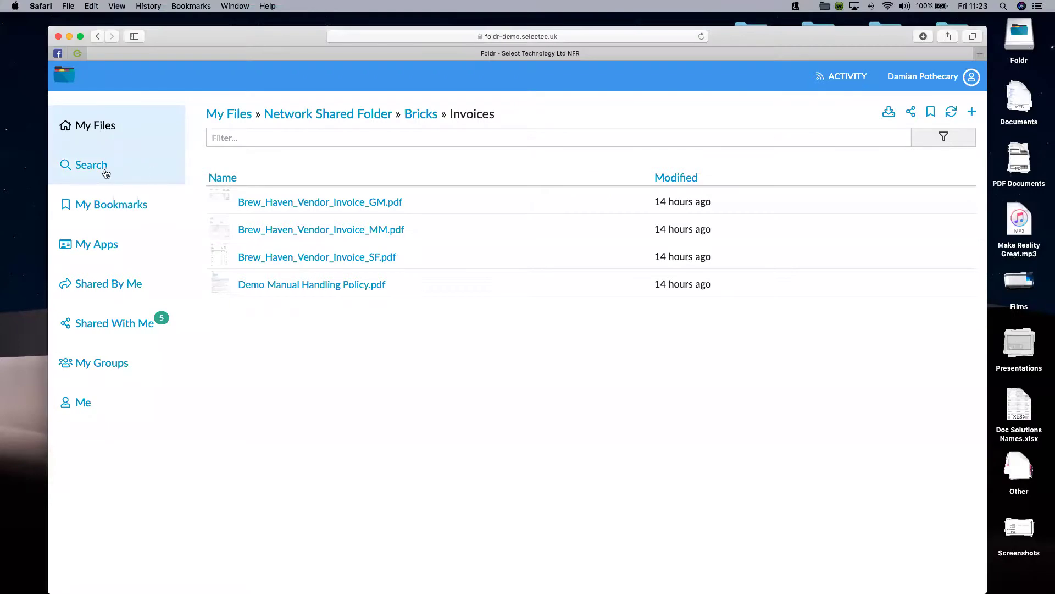
click(103, 172)
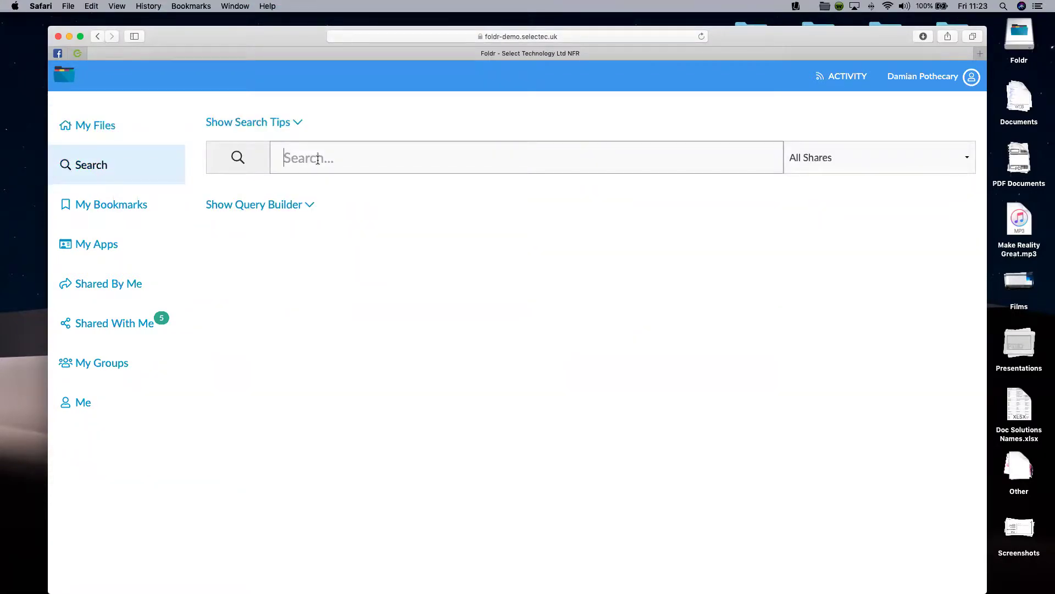
text(02)
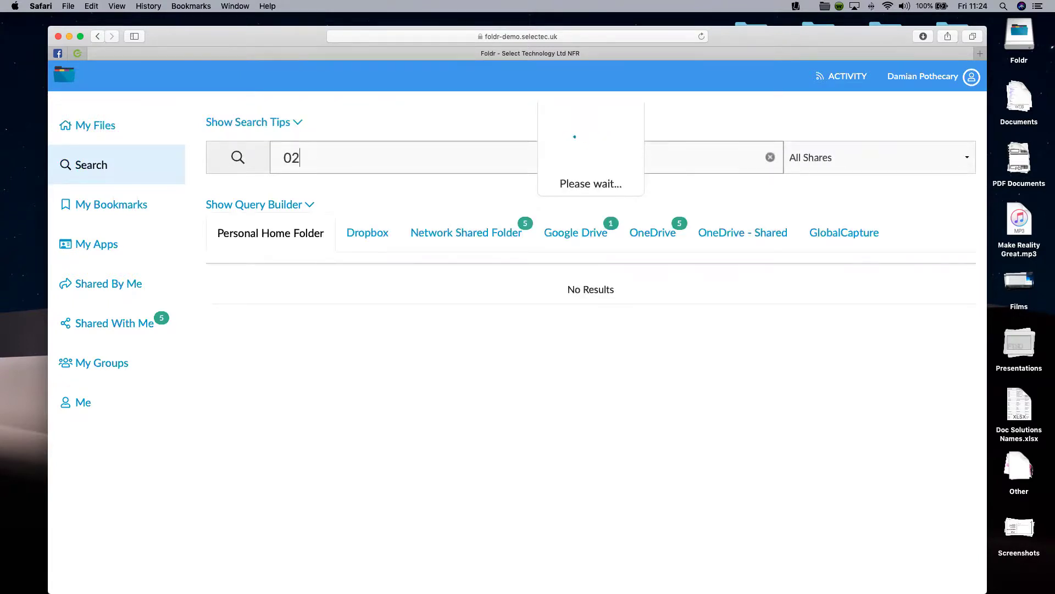
text(82)
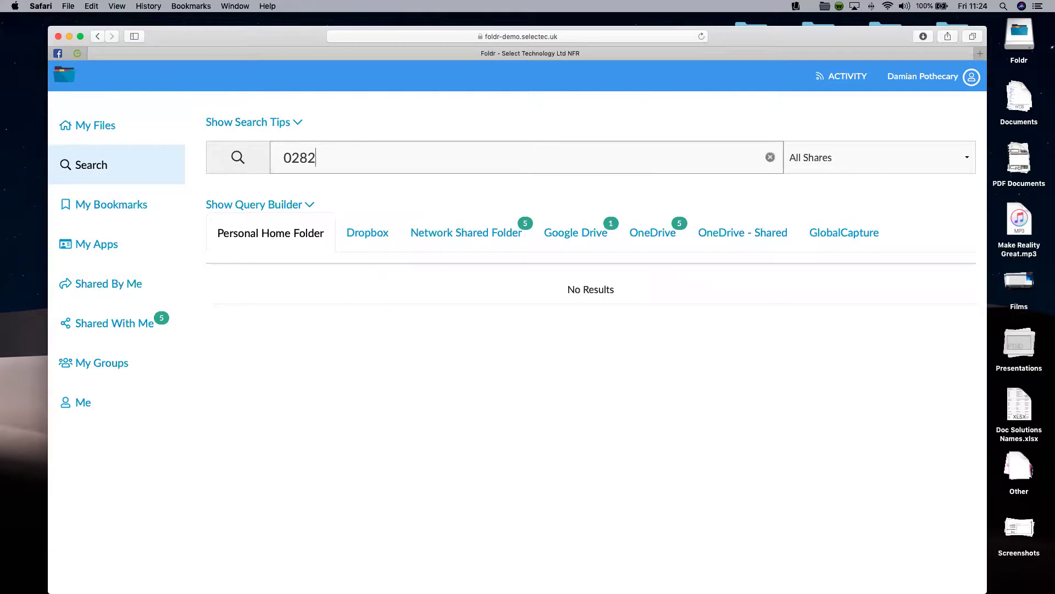
key(Return)
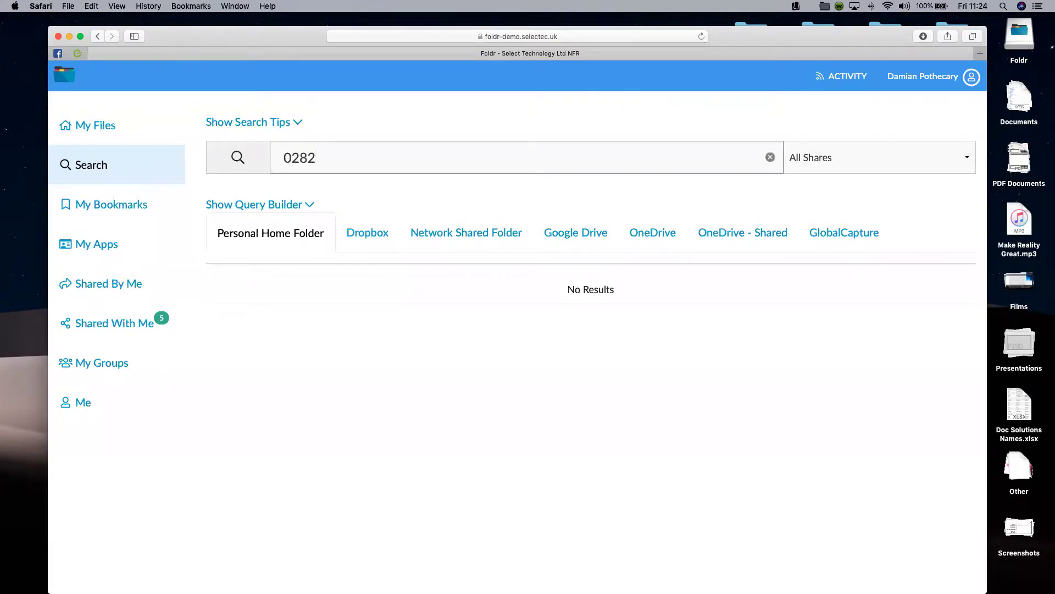
Step: Correct the term to 082 and browse the seven Network Shared Folder matches
key(BackSpace)
key(BackSpace)
key(BackSpace)
text(82)
click(439, 235)
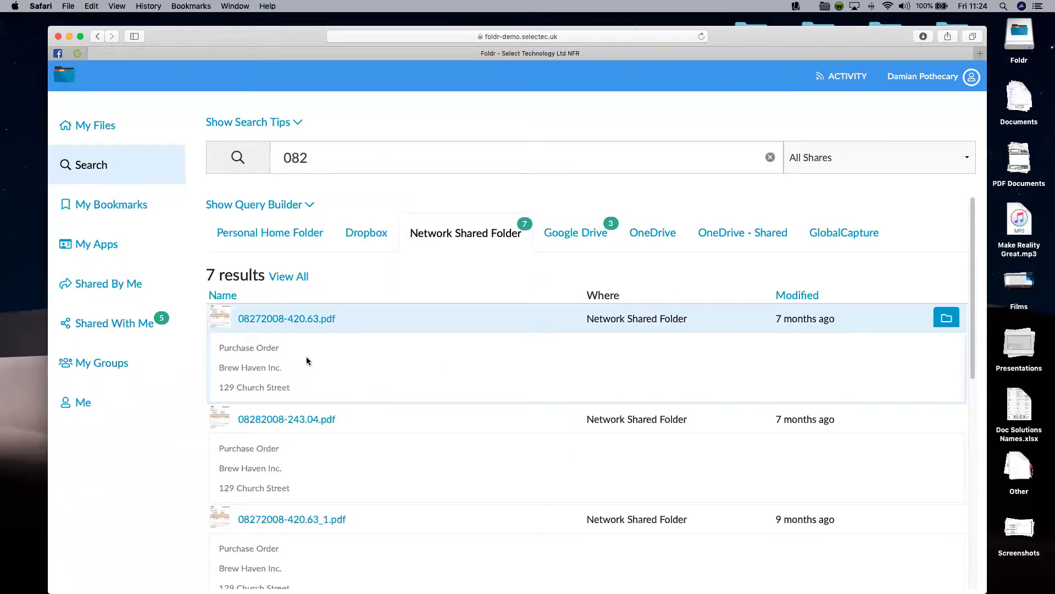
scroll(417, 423, down, 3)
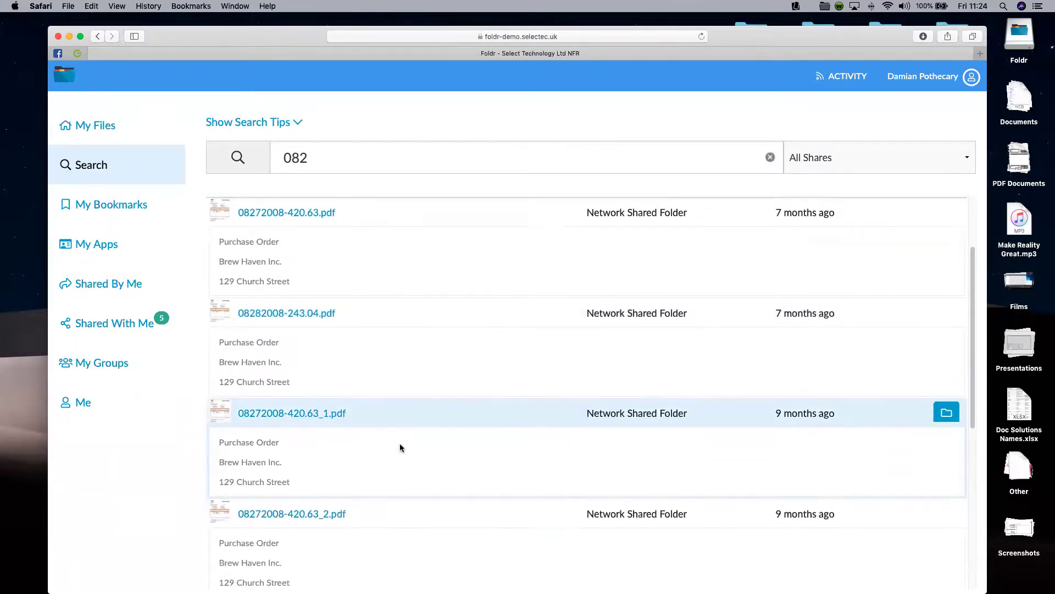
scroll(400, 443, down, 6)
scroll(400, 440, up, 5)
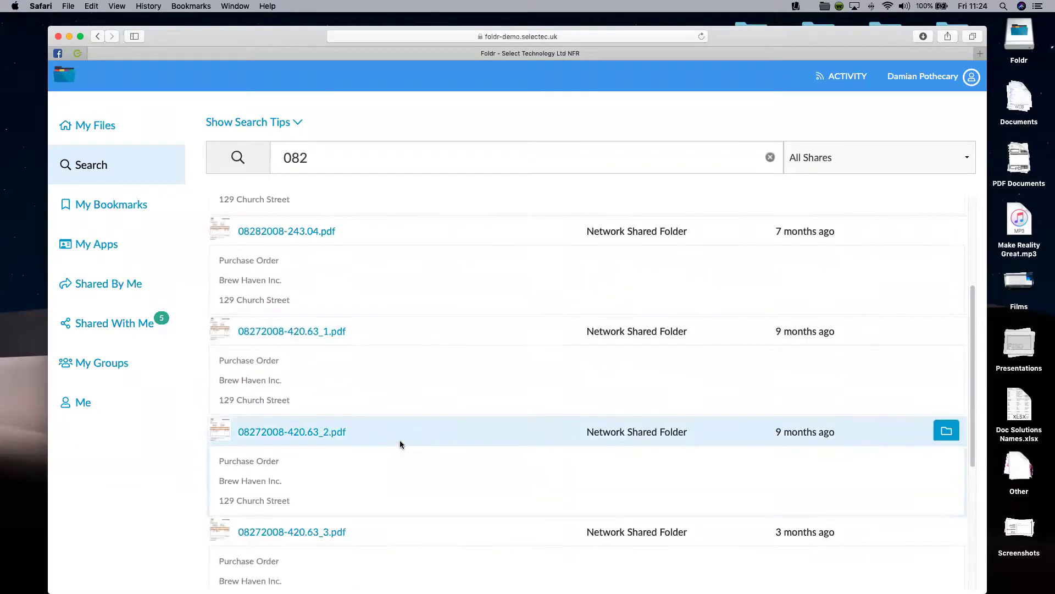
scroll(400, 444, up, 4)
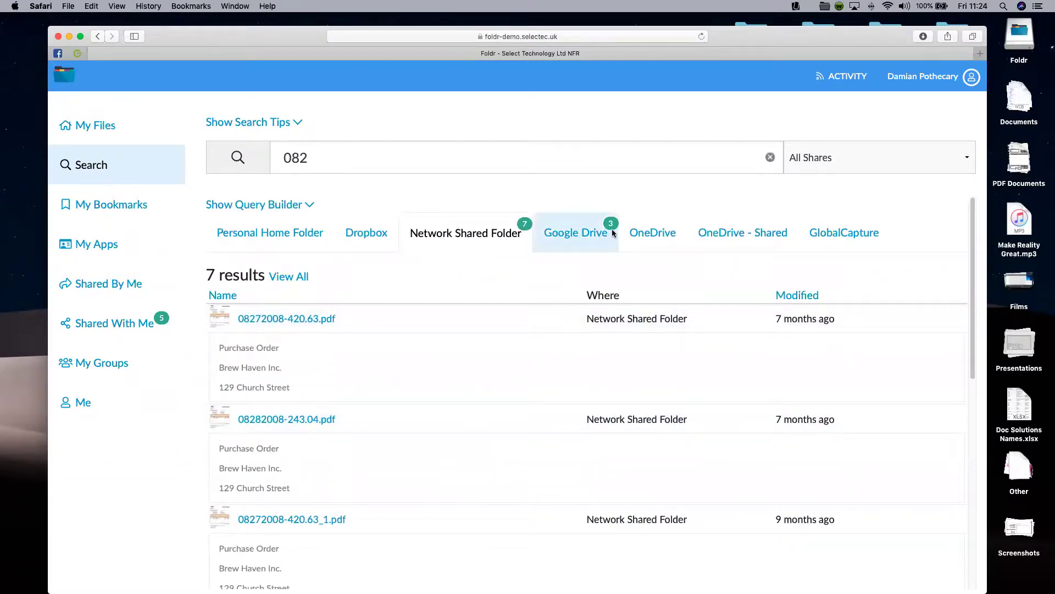
click(378, 157)
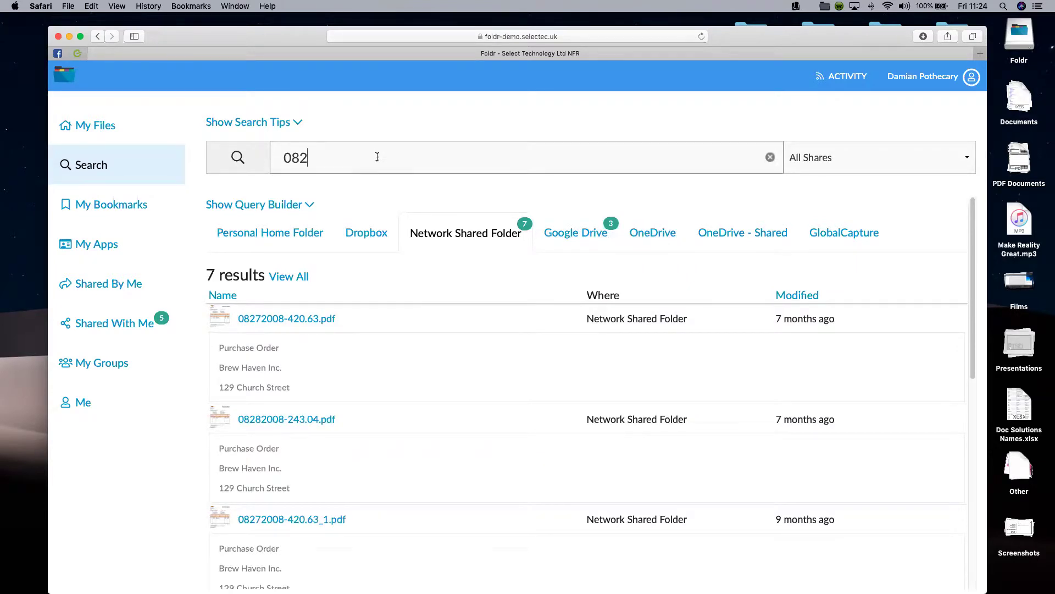
Step: Extend the term to 08282 and check the three Network Shared Folder matches
text(82)
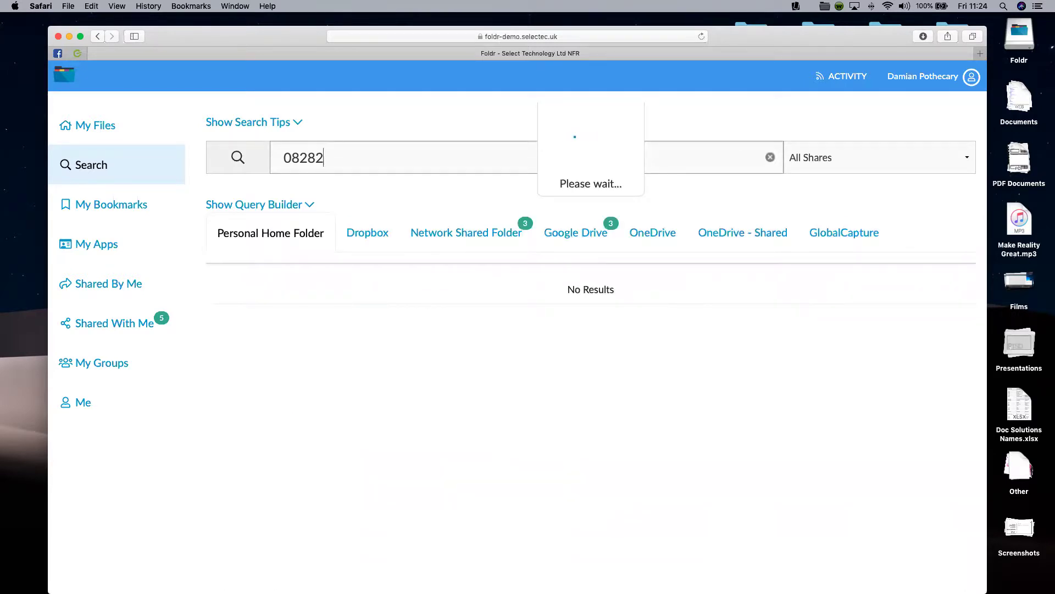
click(444, 231)
scroll(440, 516, down, 2)
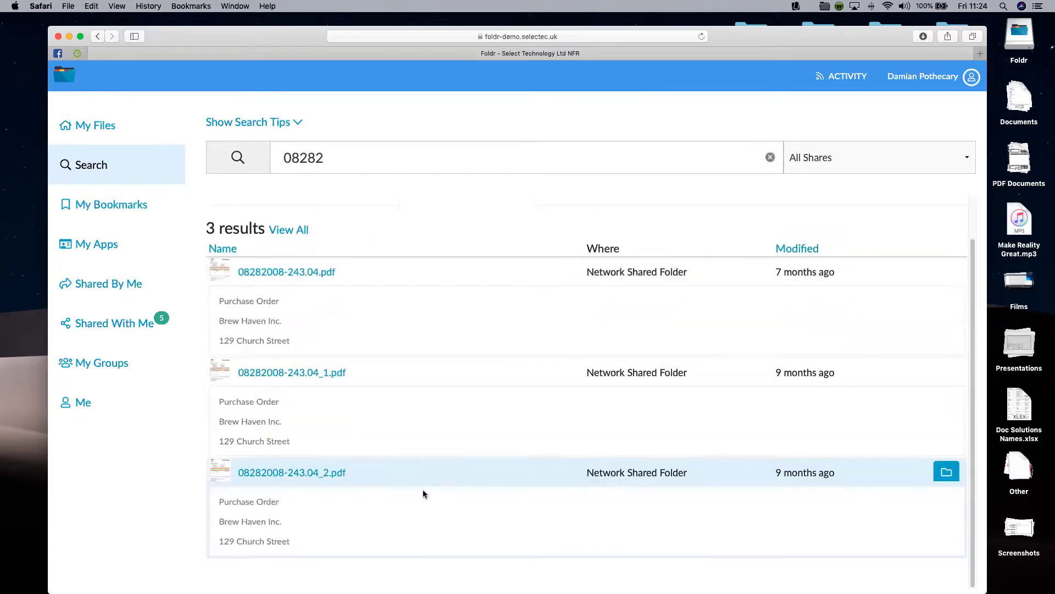
scroll(424, 481, up, 2)
click(343, 156)
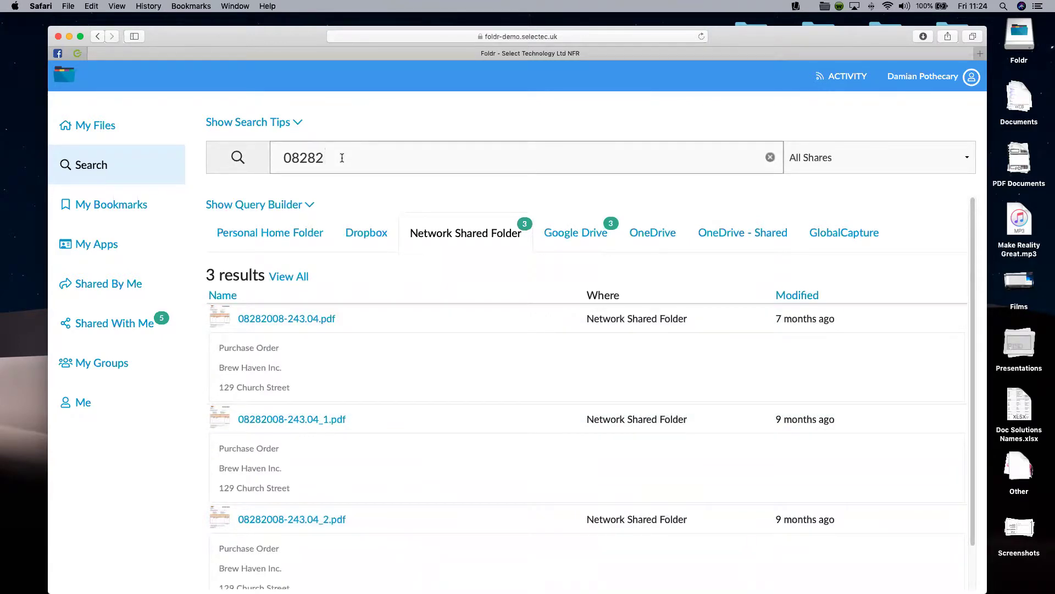
Step: Search for 08282008 and review the four Network Shared Folder matches
text(008)
key(Return)
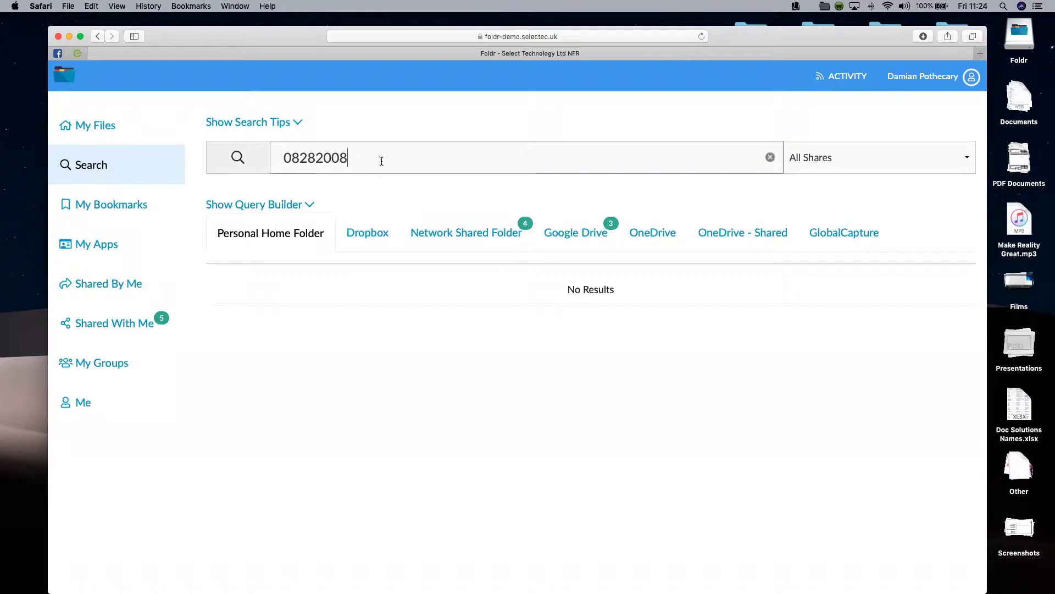
click(461, 230)
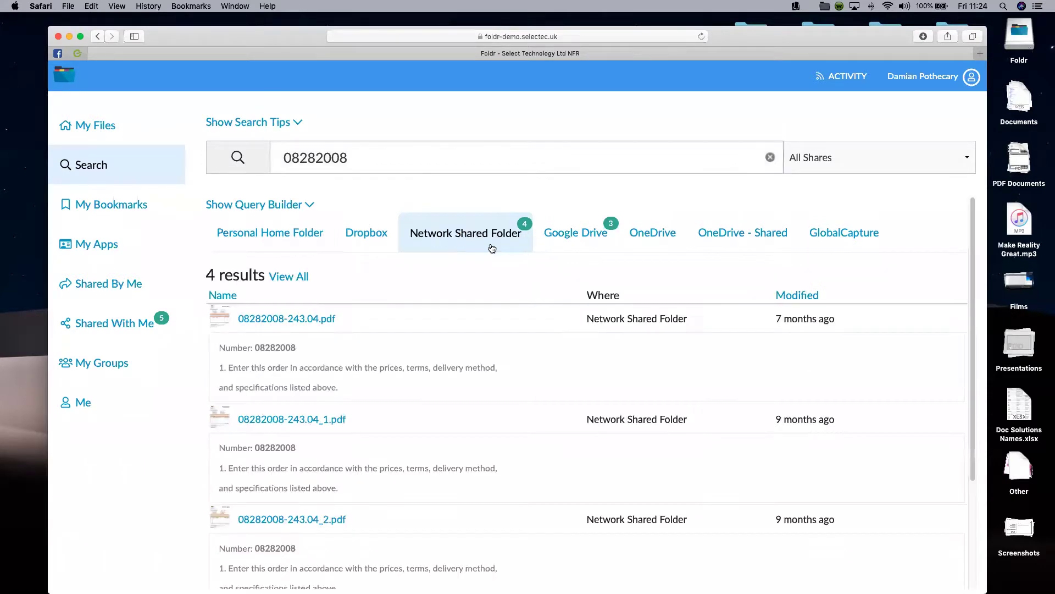
scroll(676, 370, down, 5)
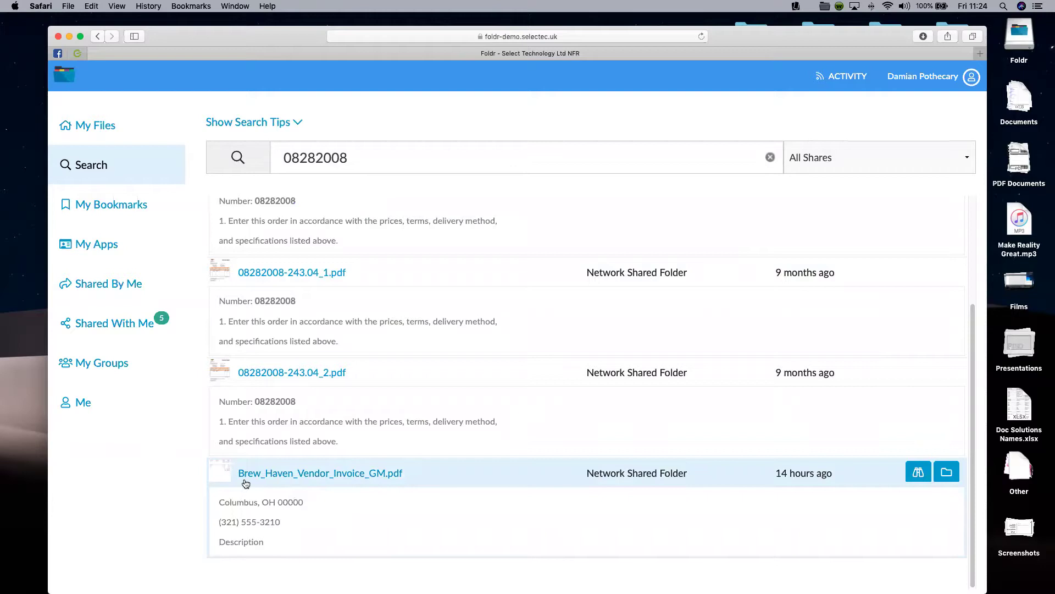
scroll(450, 388, up, 5)
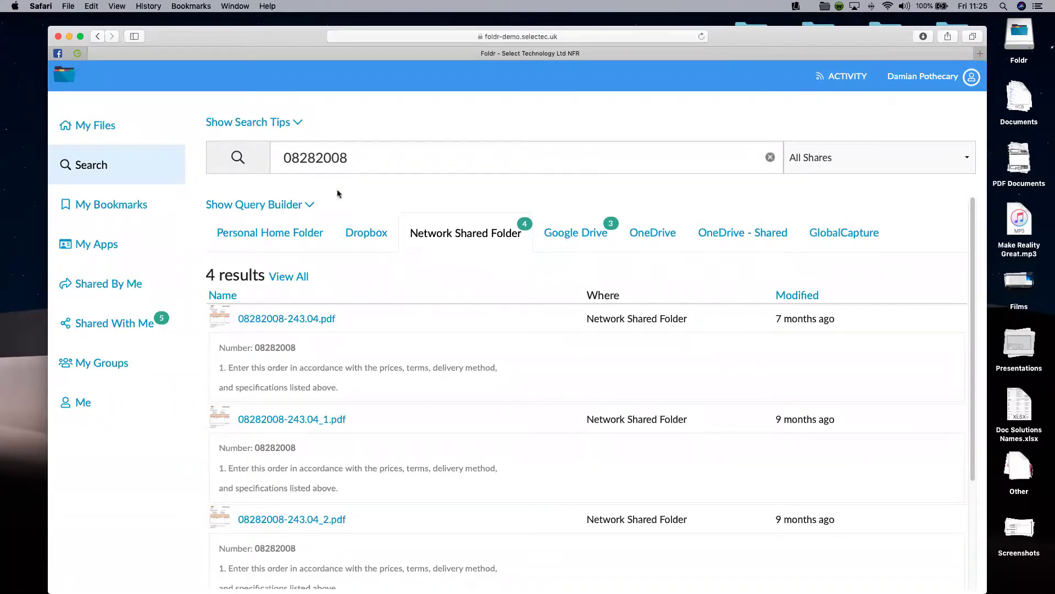
Step: Collapse the query builder and open Brew_Haven_Vendor_Invoice_GM.pdf in the viewer
click(291, 211)
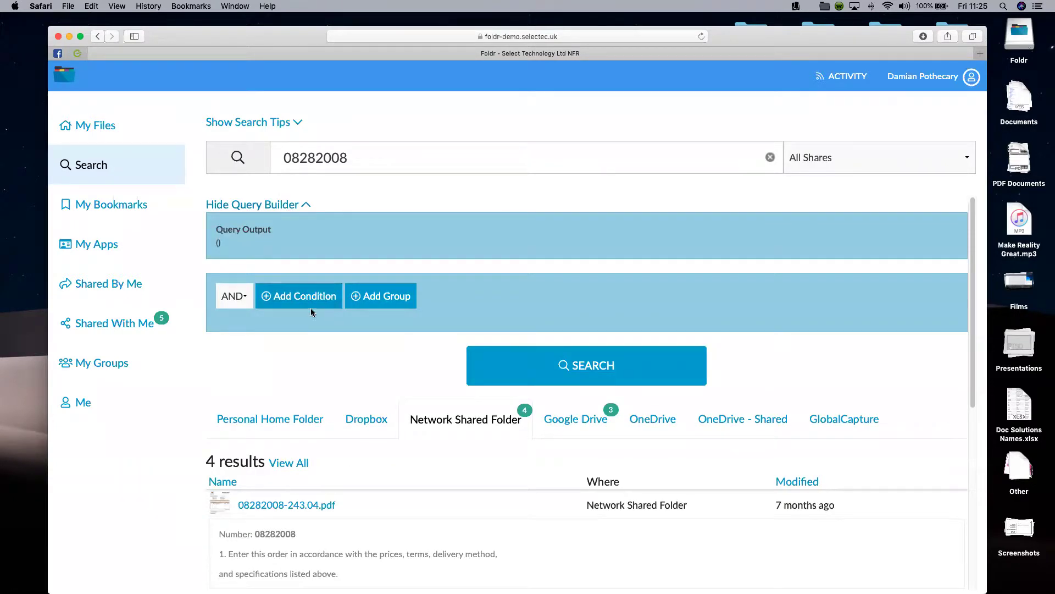
click(286, 210)
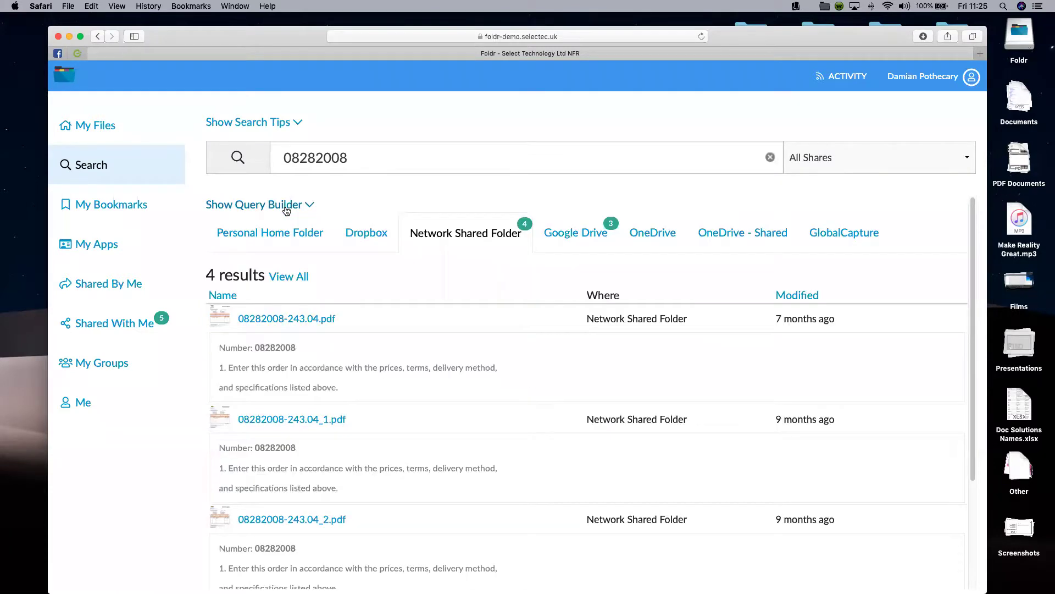
scroll(661, 413, down, 3)
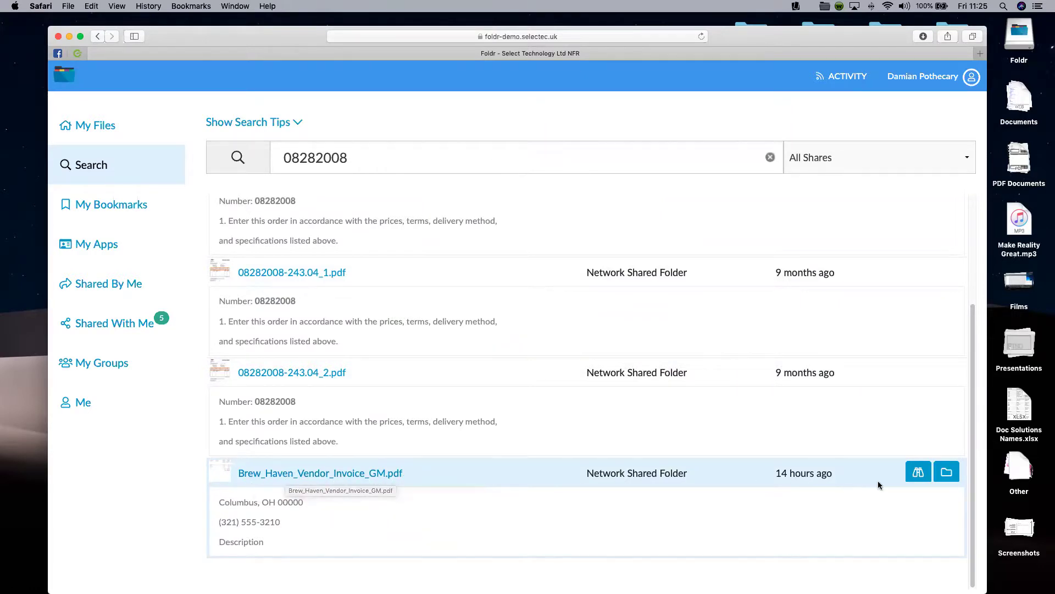
click(919, 471)
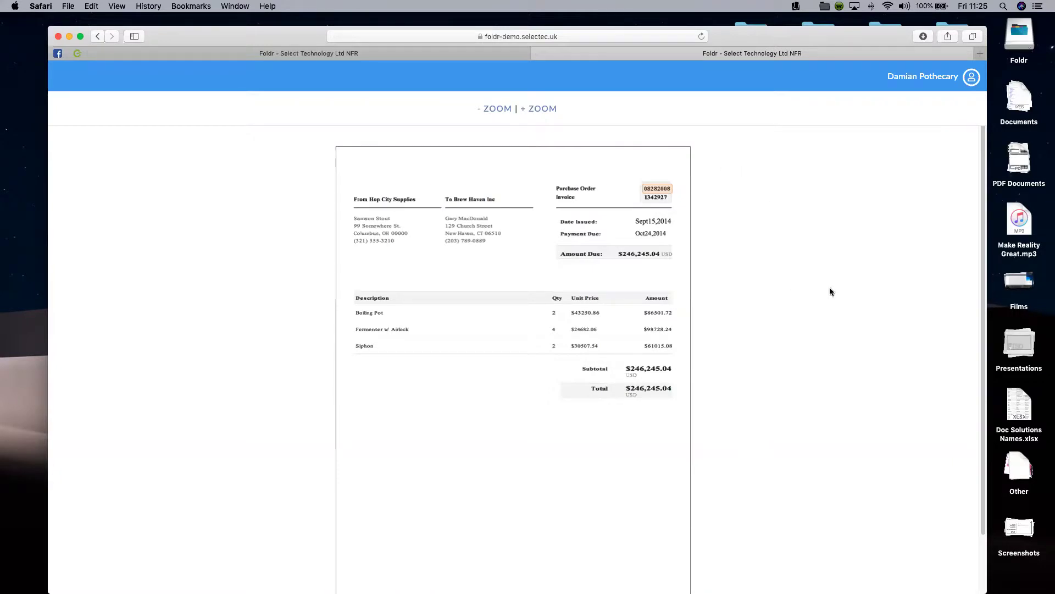
Step: Drop the last digit of the viewer URL's q= term and reload the invoice
click(582, 38)
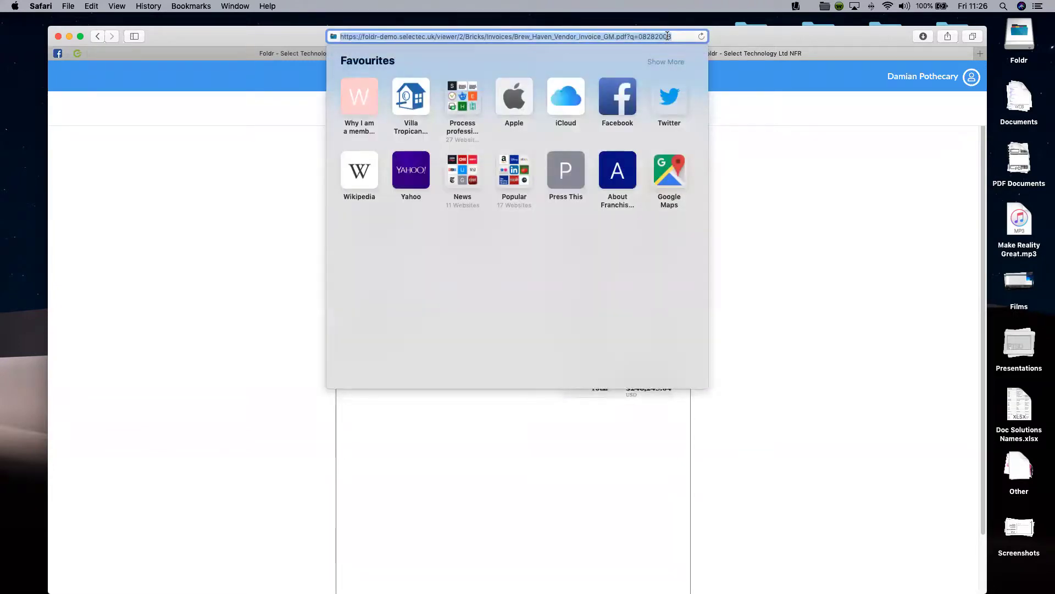
click(667, 37)
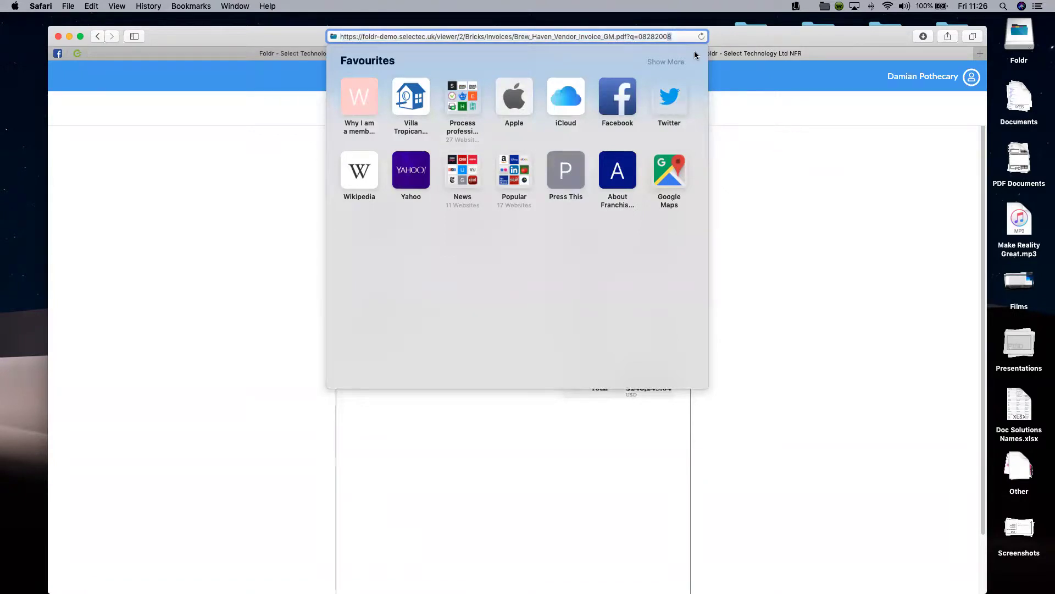
key(BackSpace)
key(BackSpace)
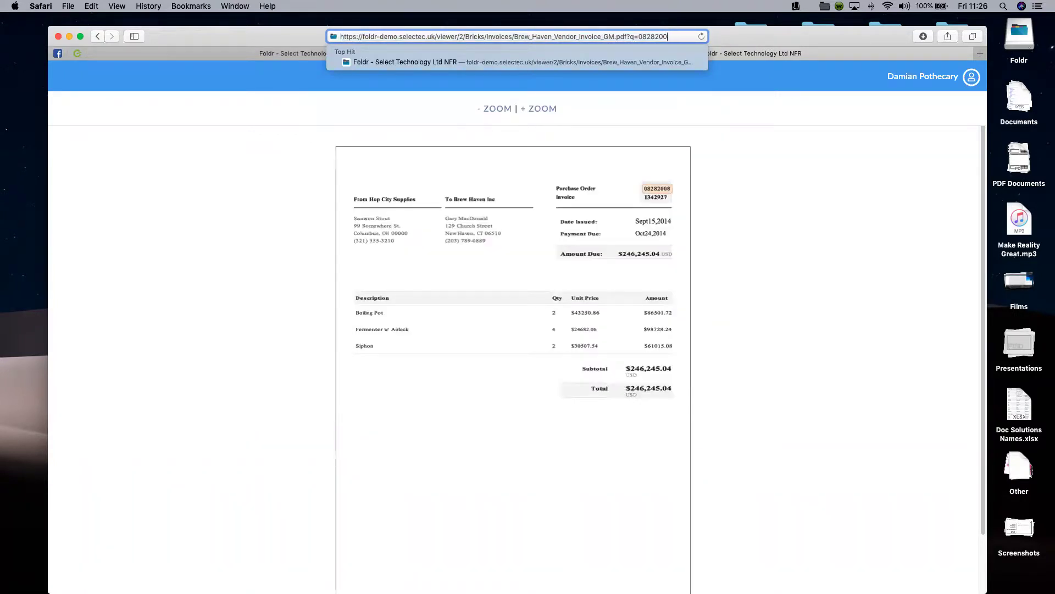
key(Return)
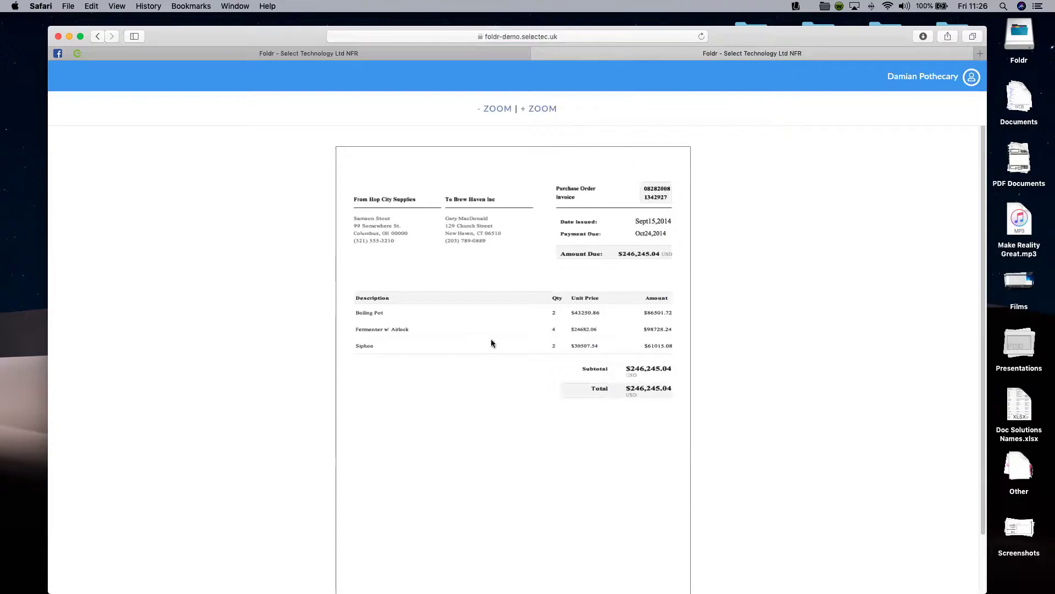
Step: Reload the invoice with the full term 08282008, then close the viewer tab
click(638, 41)
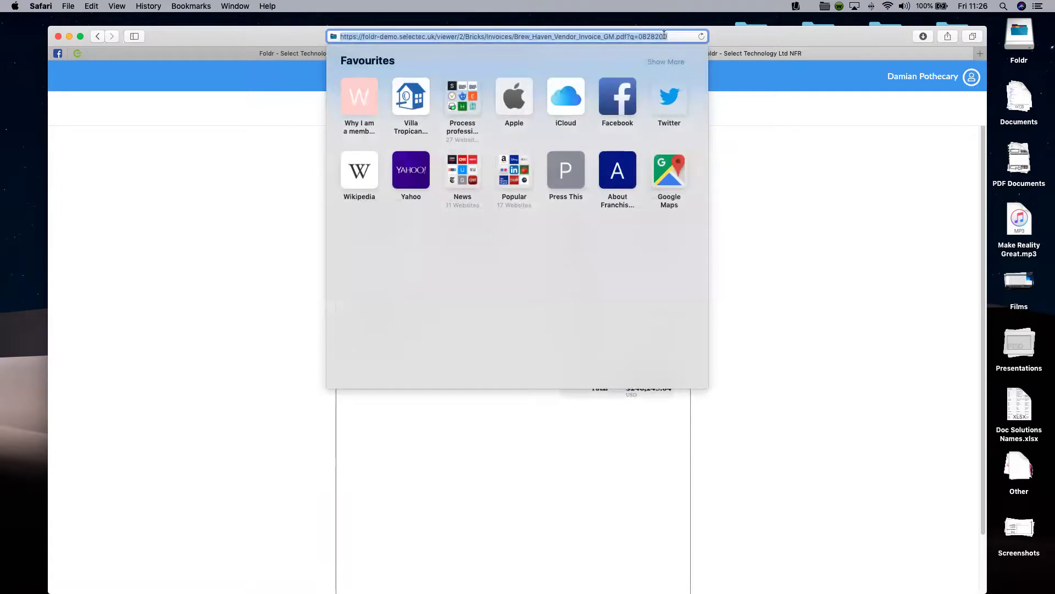
click(669, 36)
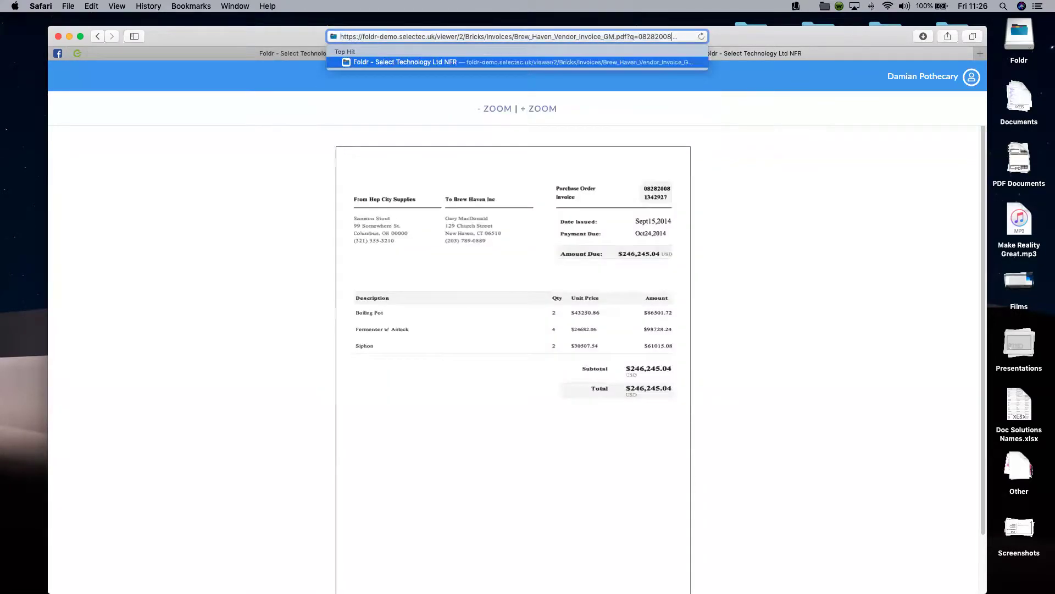
key(Return)
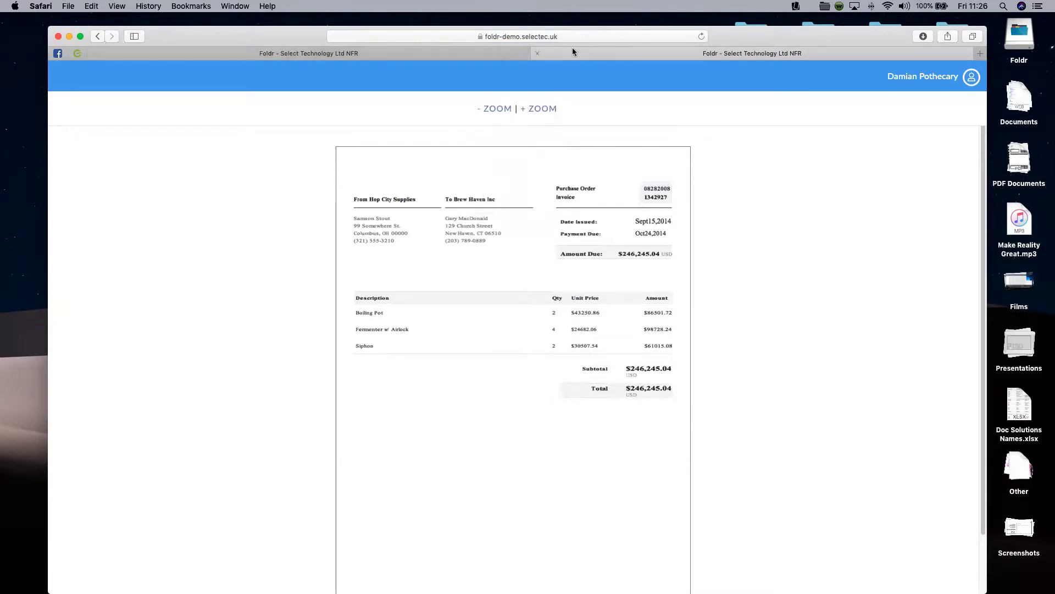
click(539, 53)
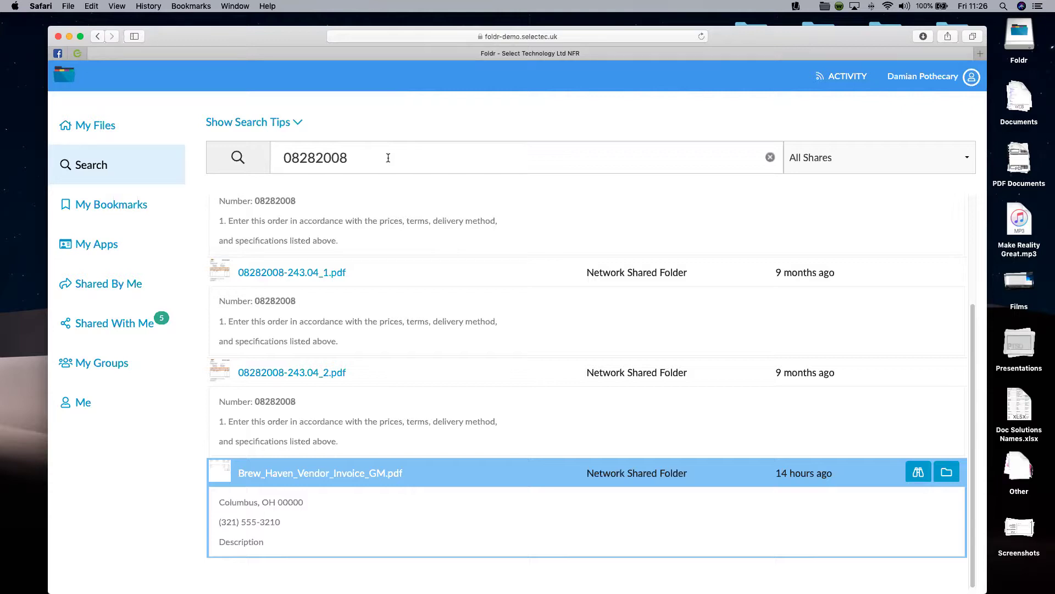
Step: In the query builder, add a contents IS 08282008 condition and run the search
click(270, 122)
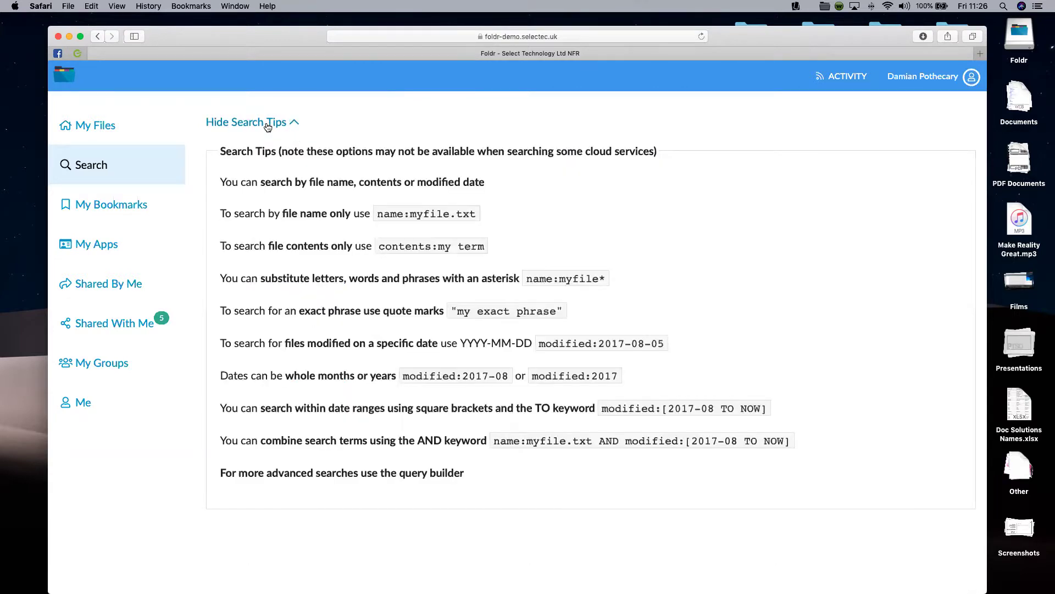
click(268, 124)
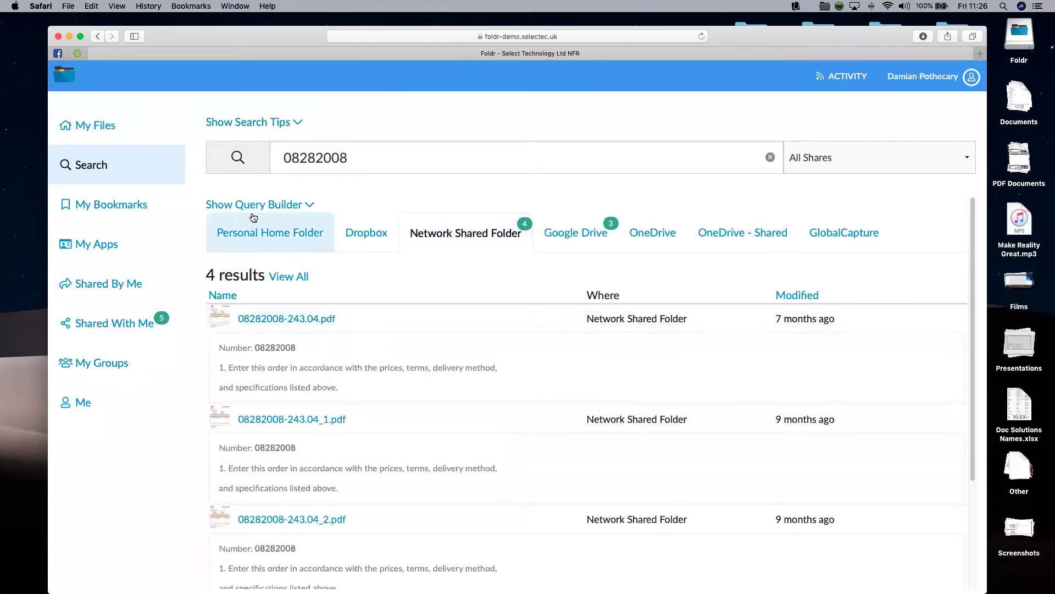
click(292, 207)
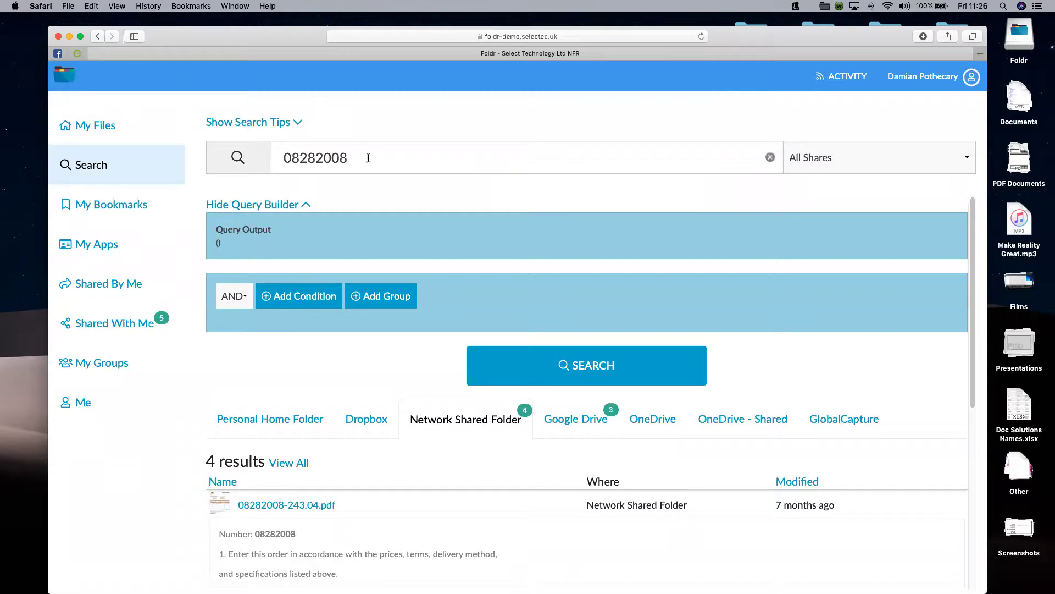
drag(367, 158, 251, 157)
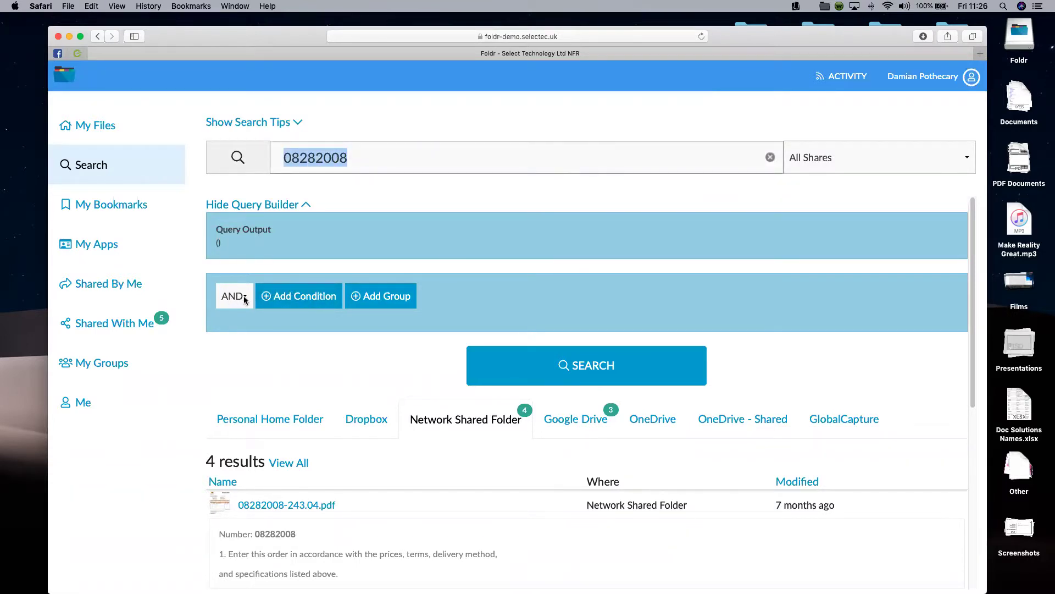
click(274, 296)
click(262, 337)
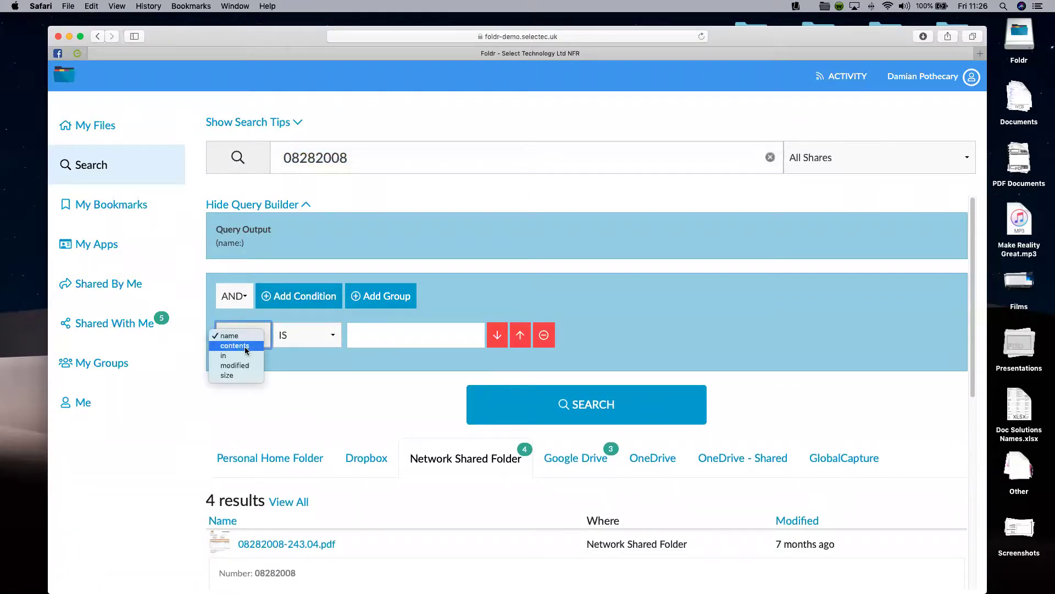
click(245, 346)
right_click(370, 332)
click(484, 364)
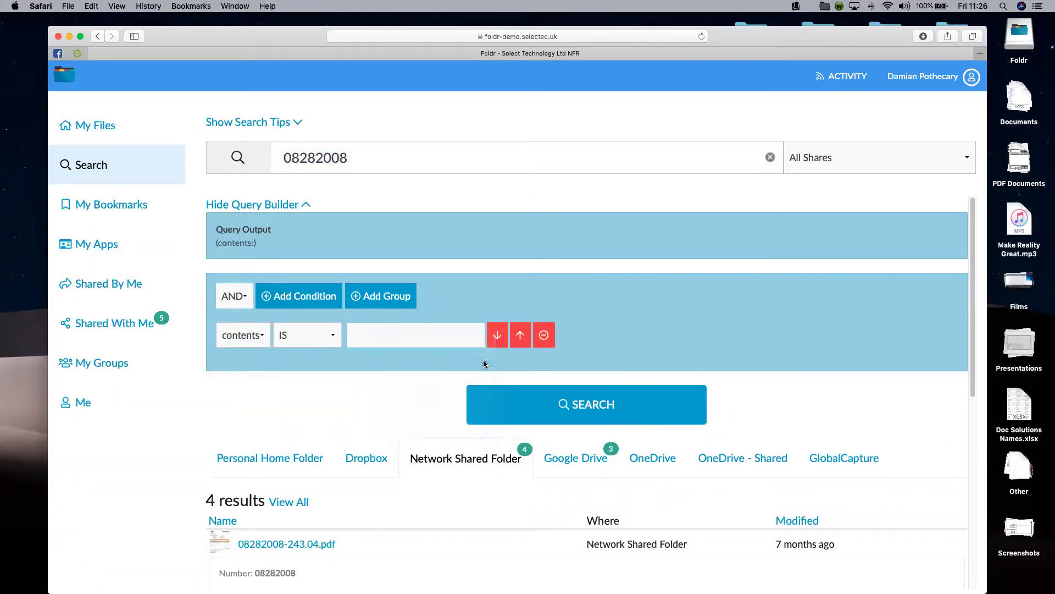
click(533, 406)
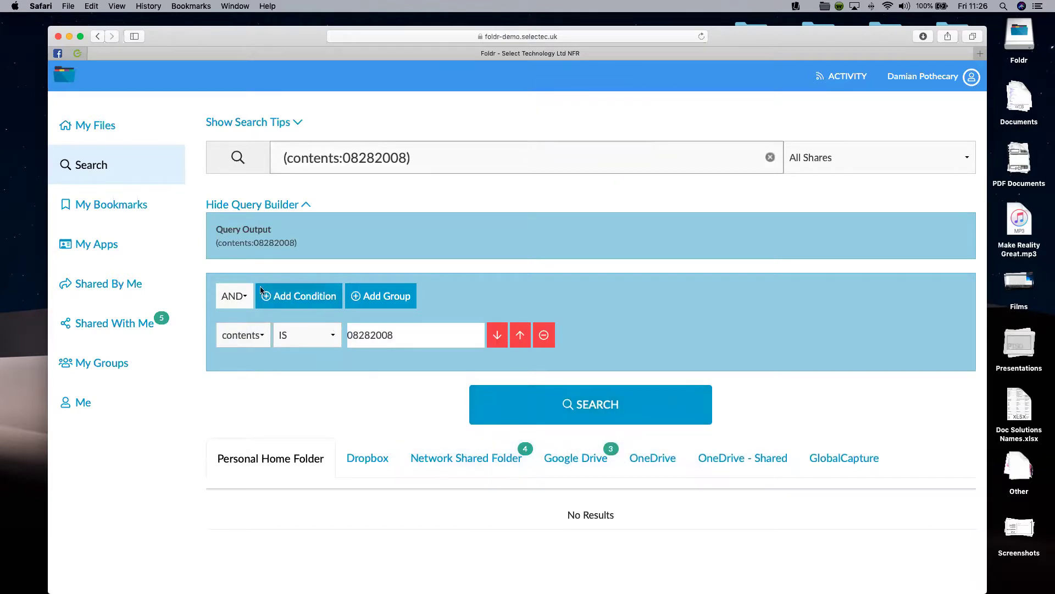
Step: Add a second condition, contents IS invoice, and rerun the search
click(290, 297)
click(243, 373)
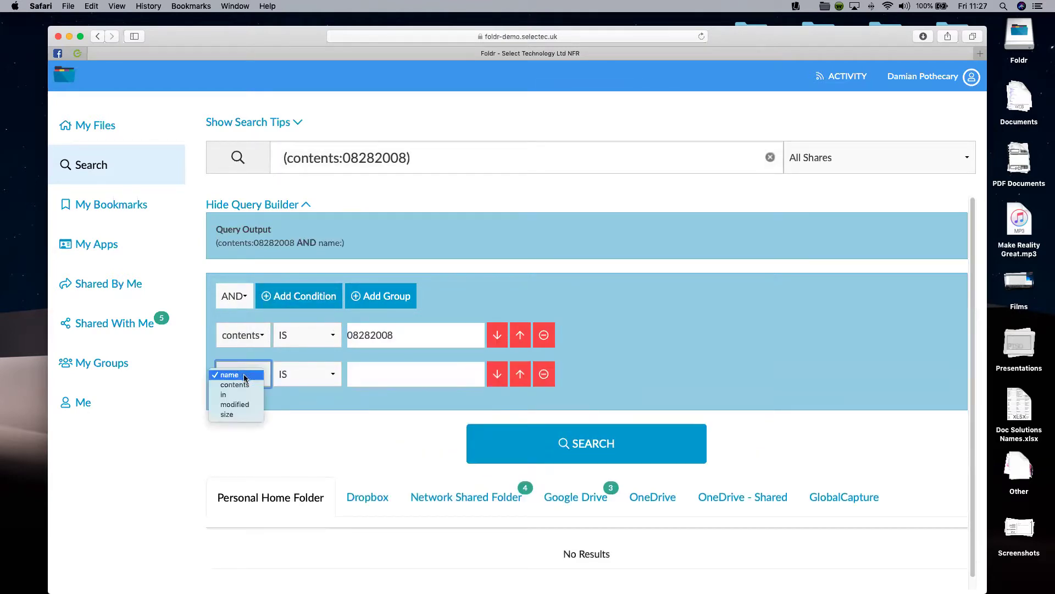
click(235, 384)
click(394, 378)
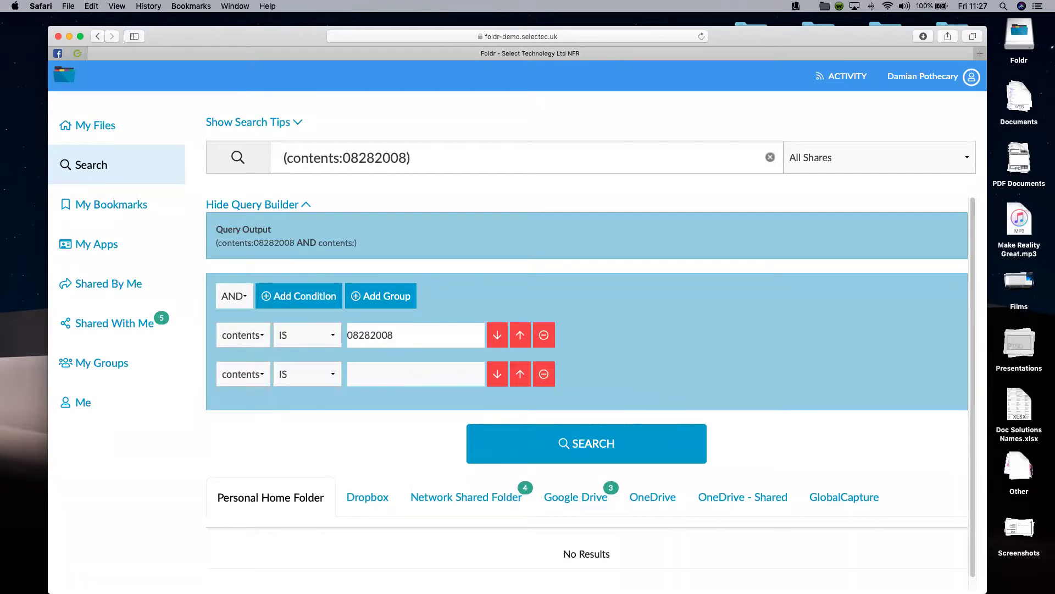
text(invoice)
click(545, 455)
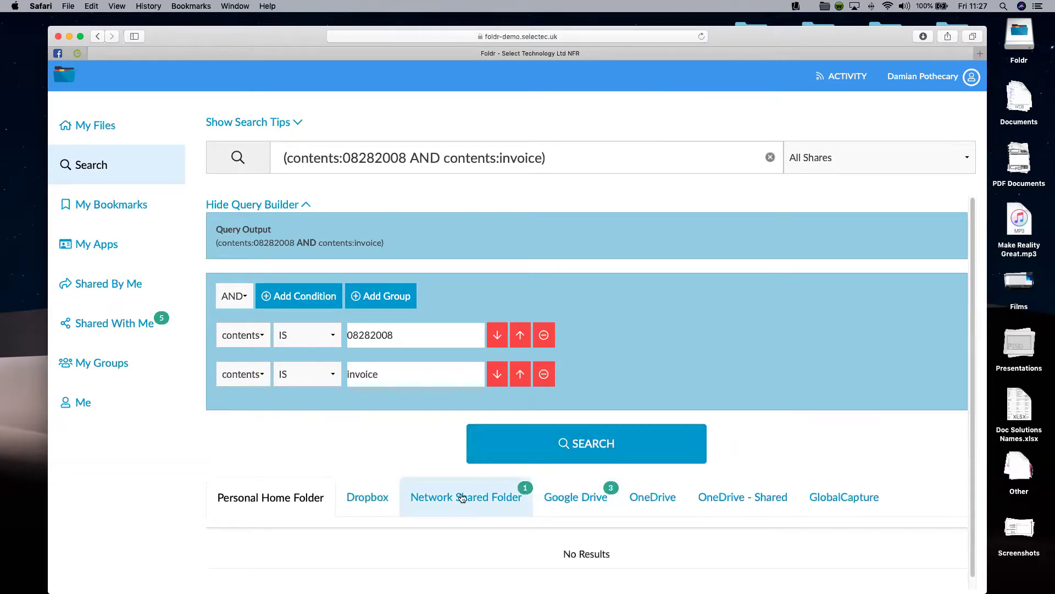
Step: Show the Network Shared Folder results, narrowed to Brew_Haven_Vendor_Invoice_GM.pdf
click(498, 496)
scroll(366, 491, down, 3)
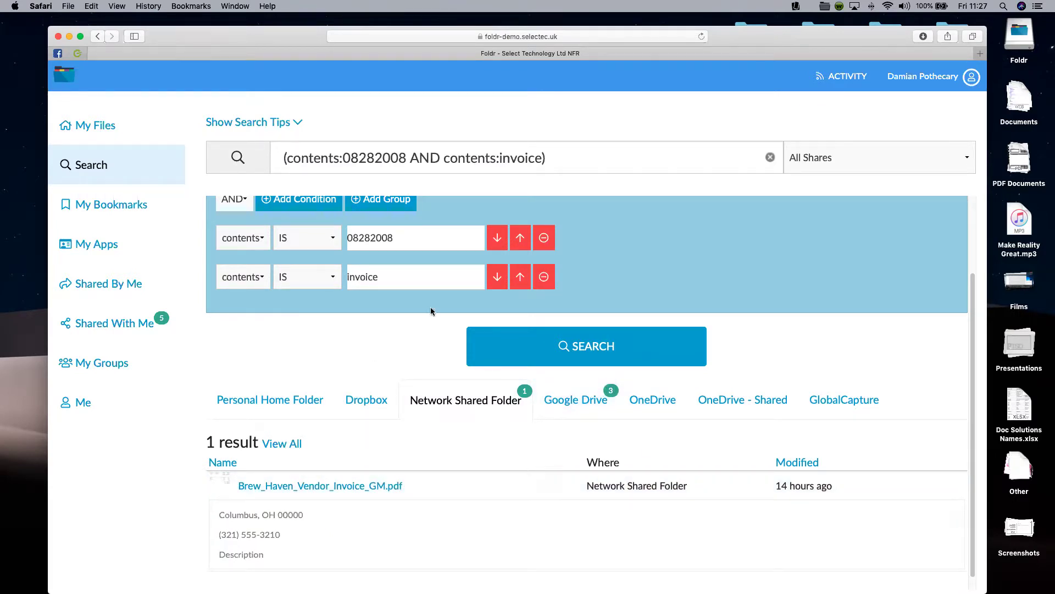
scroll(414, 331, up, 3)
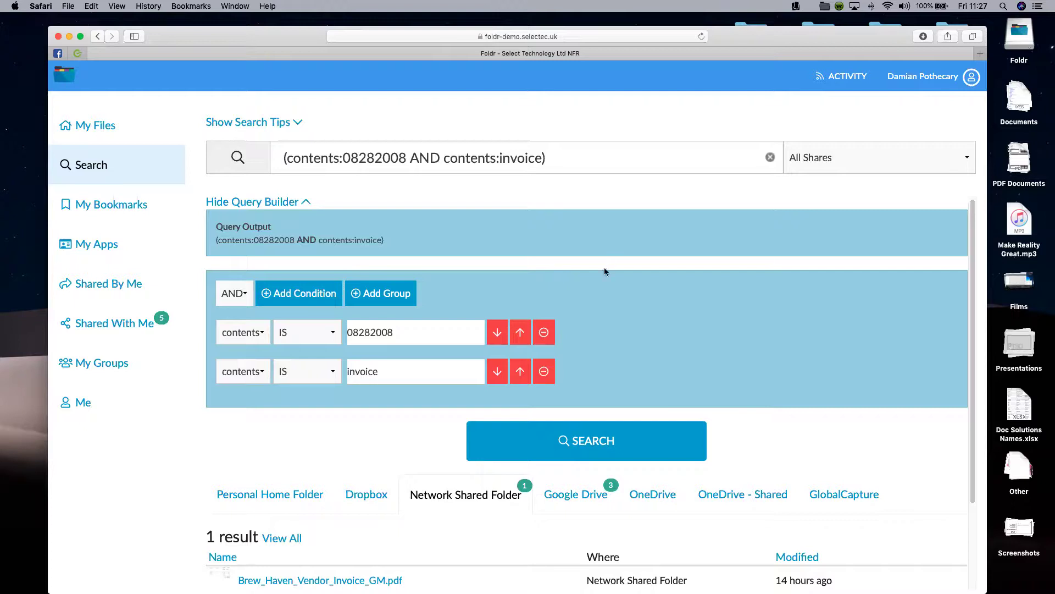
Step: Add a third condition, contents IS hop city, and rerun the search
click(314, 302)
click(256, 410)
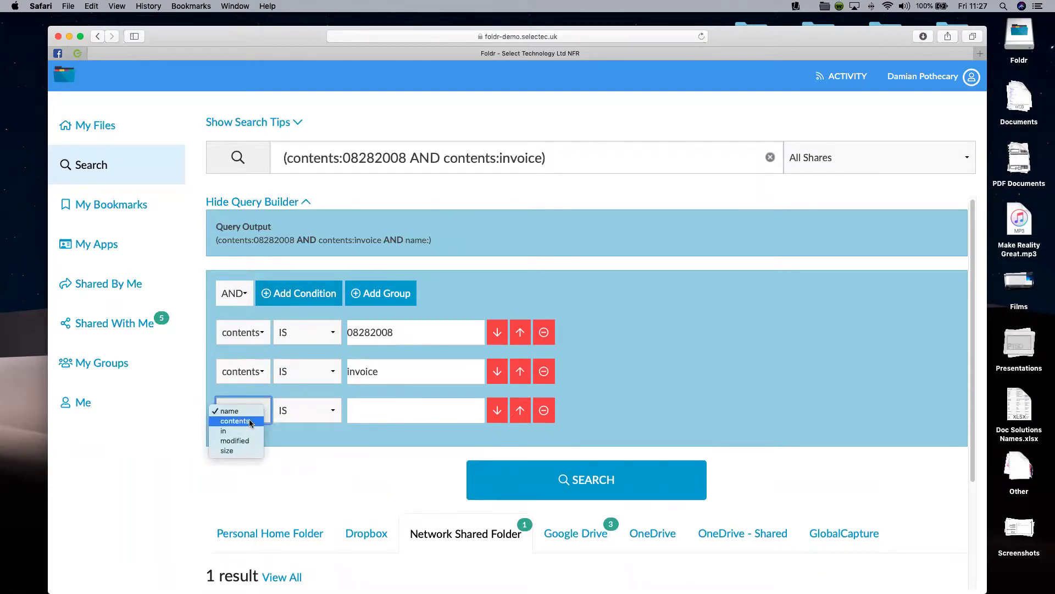
click(250, 421)
click(328, 406)
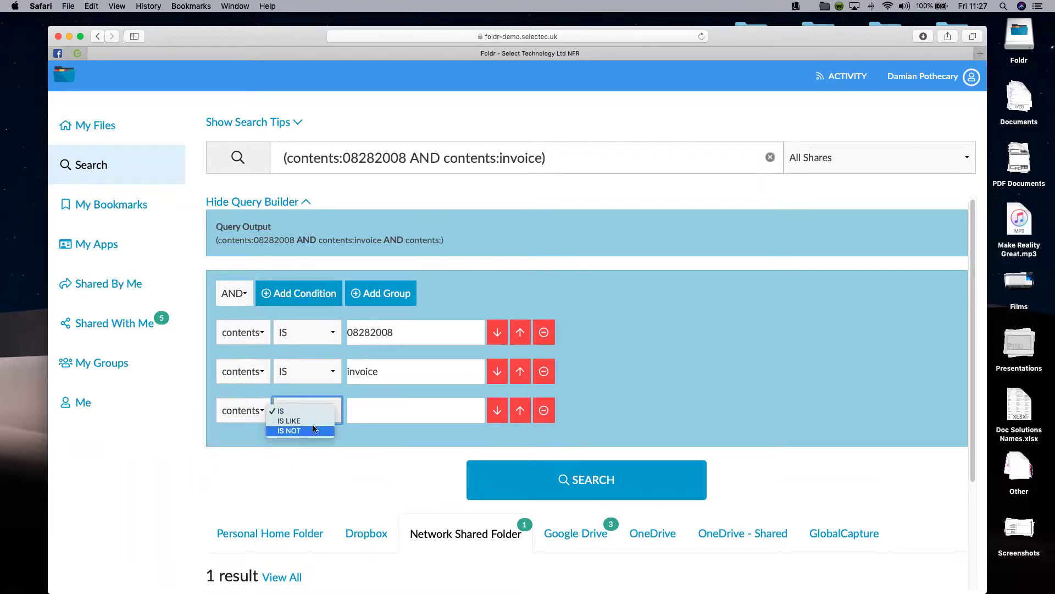
click(388, 410)
click(390, 412)
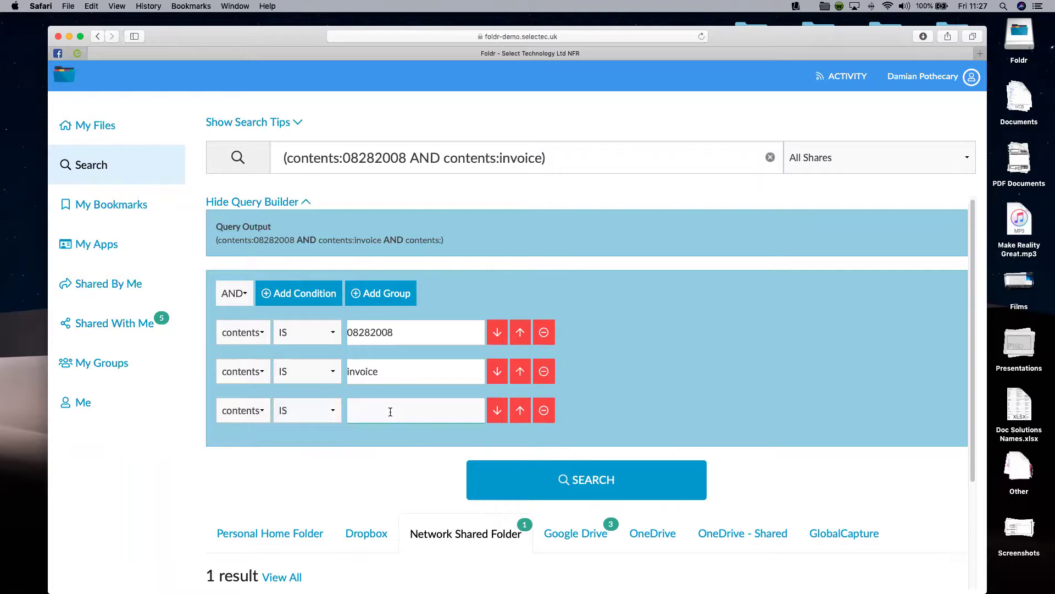
text(hop city)
click(541, 489)
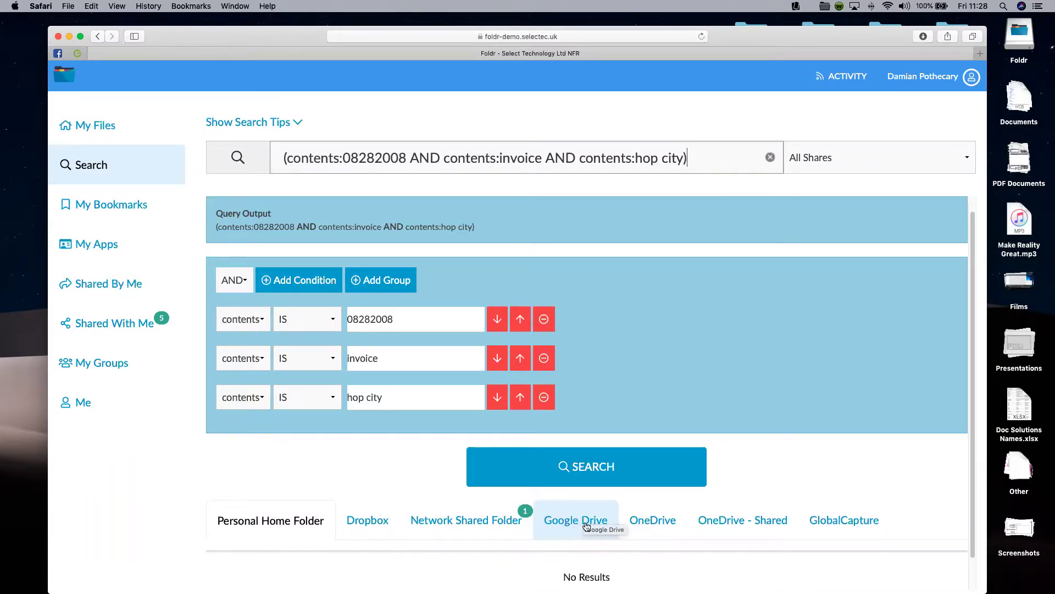
click(543, 397)
click(605, 443)
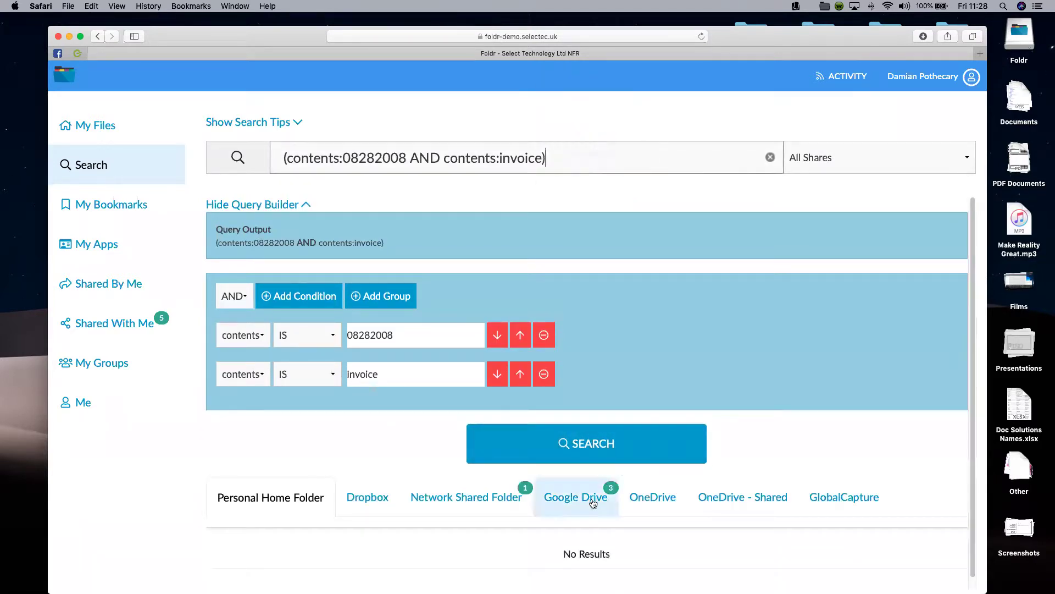
click(593, 501)
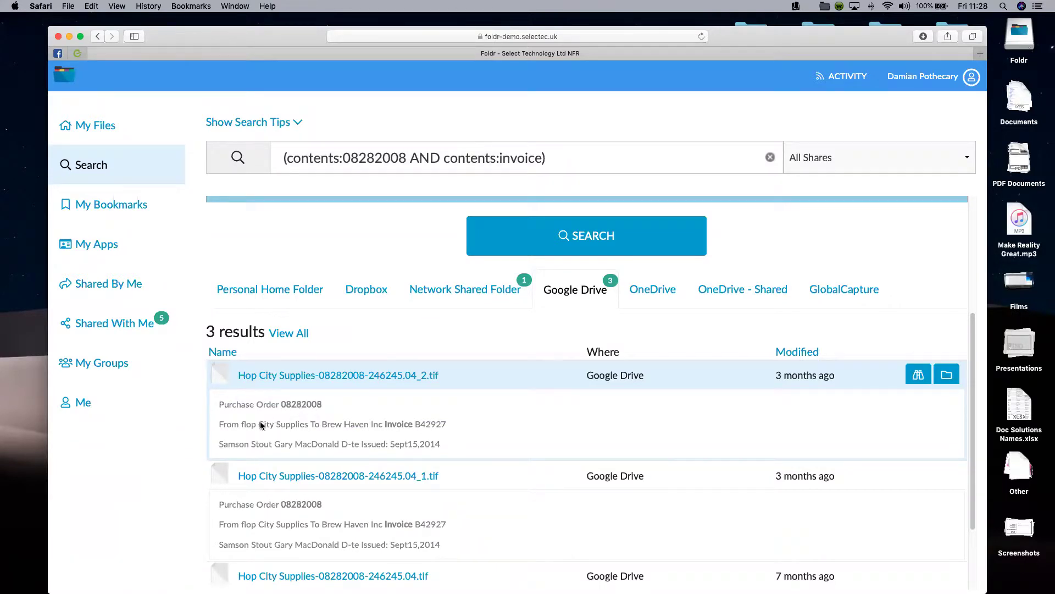
click(238, 424)
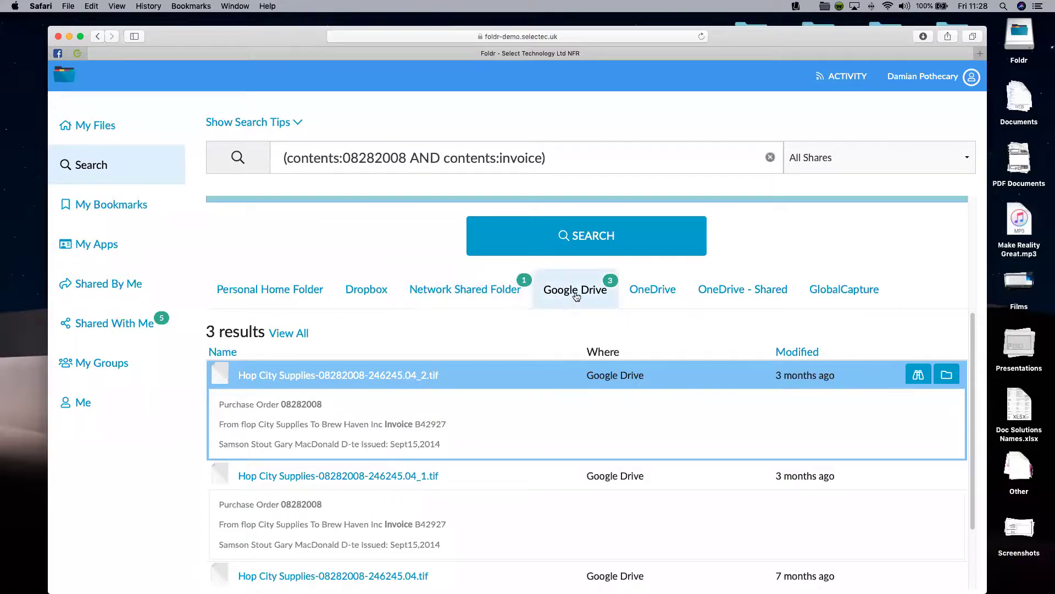
scroll(505, 362, up, 4)
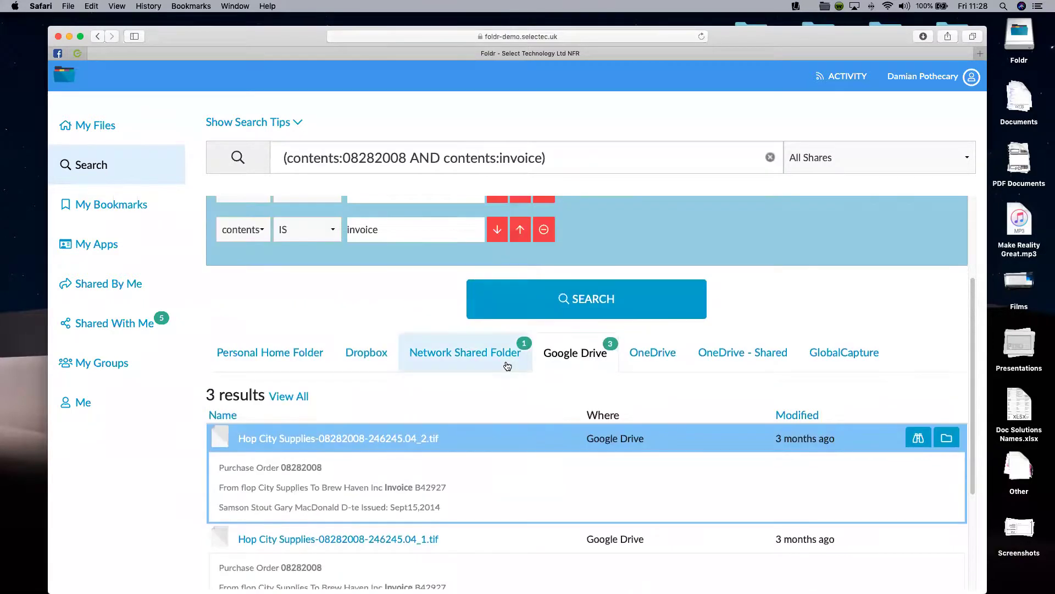
click(320, 278)
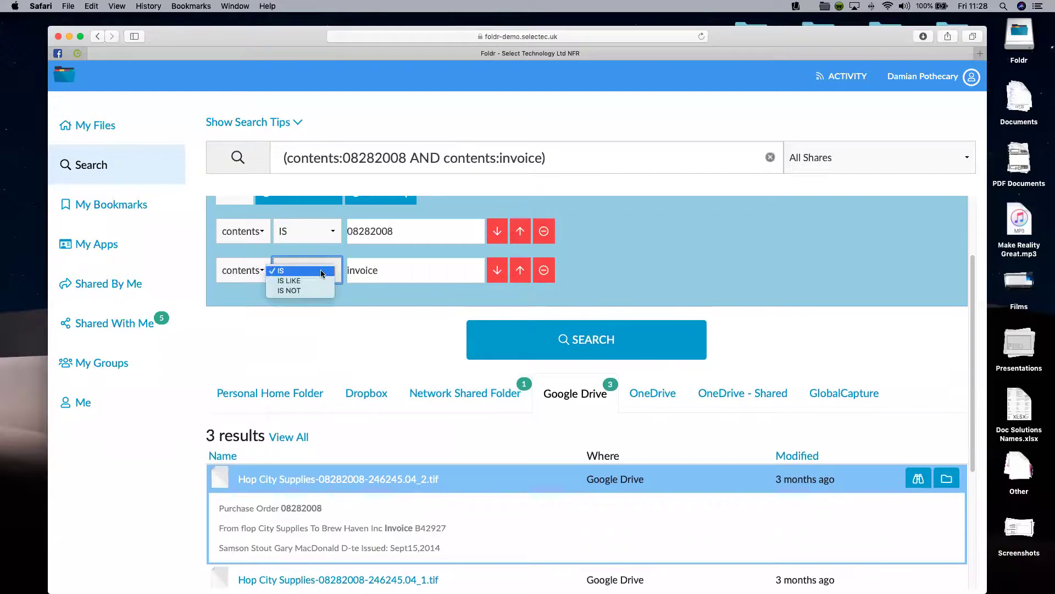
click(313, 284)
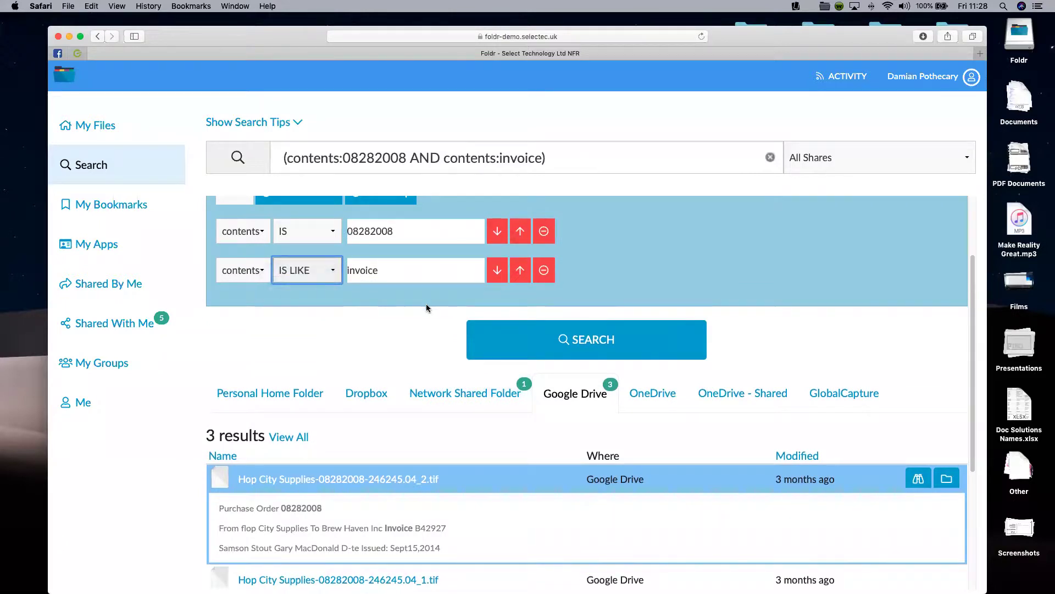
click(321, 271)
click(321, 272)
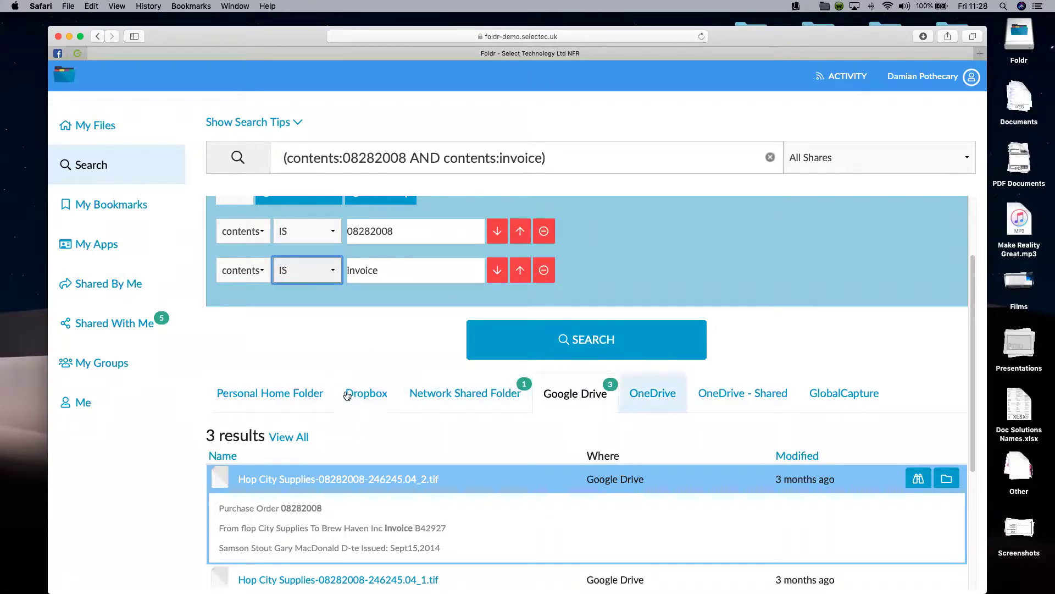
scroll(347, 350, up, 1)
scroll(347, 349, up, 3)
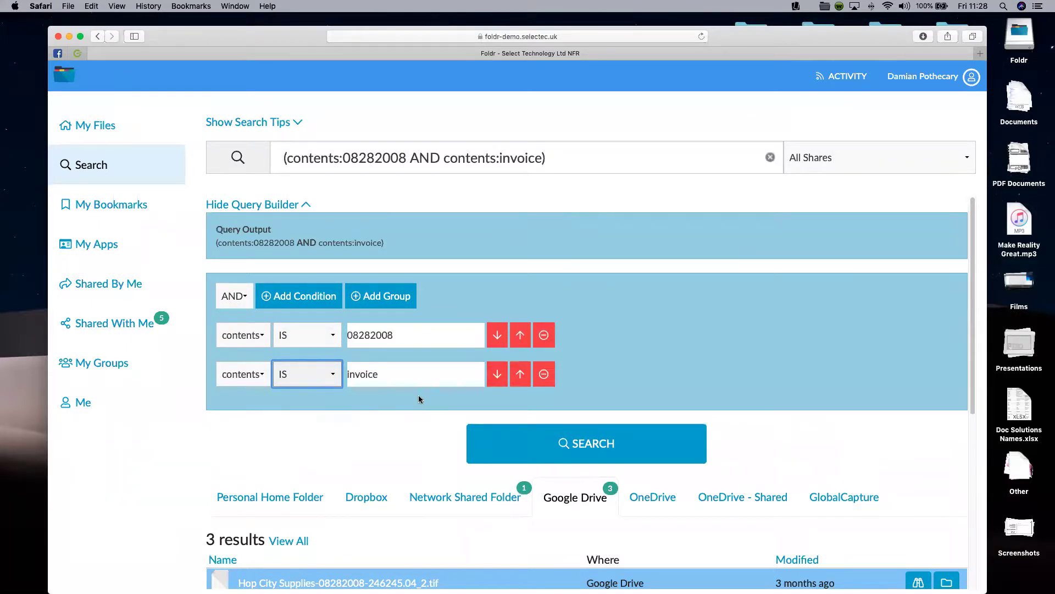
Step: Add a contents condition with the value hop city and run the search
click(319, 302)
click(245, 413)
click(235, 424)
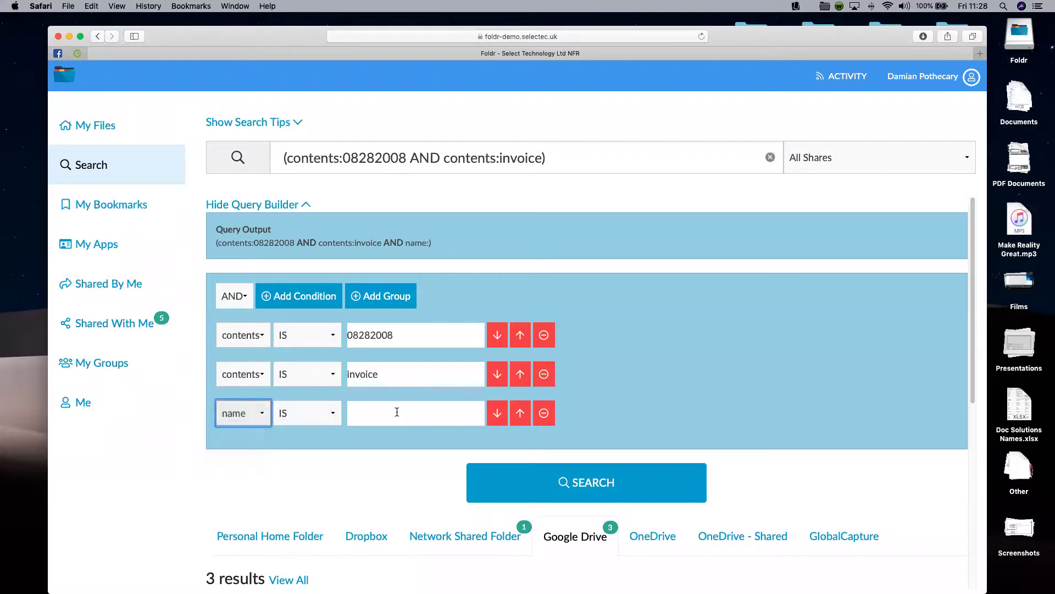
click(398, 415)
text(hop city)
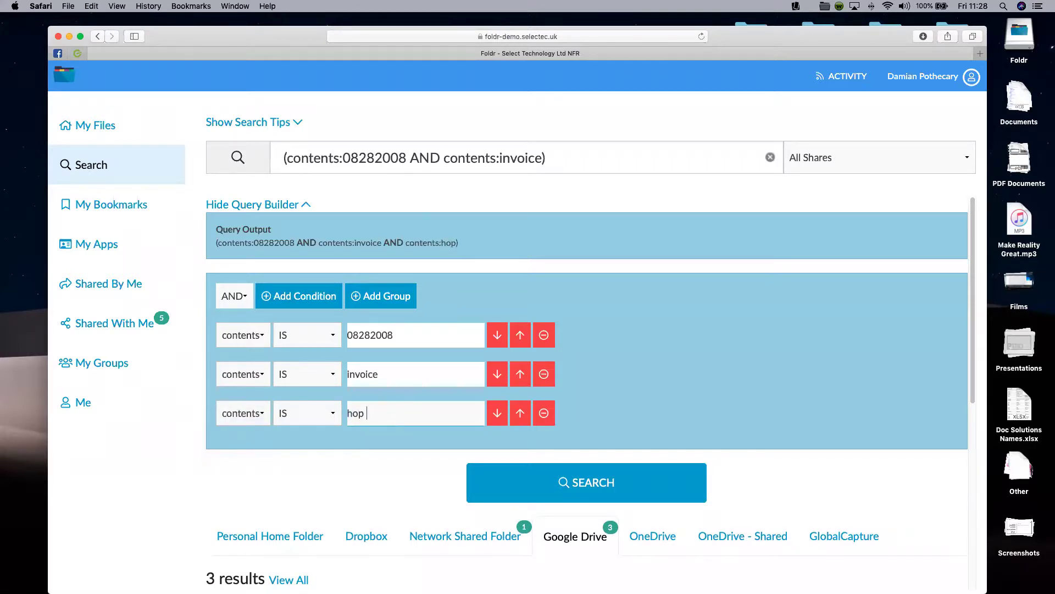
click(560, 468)
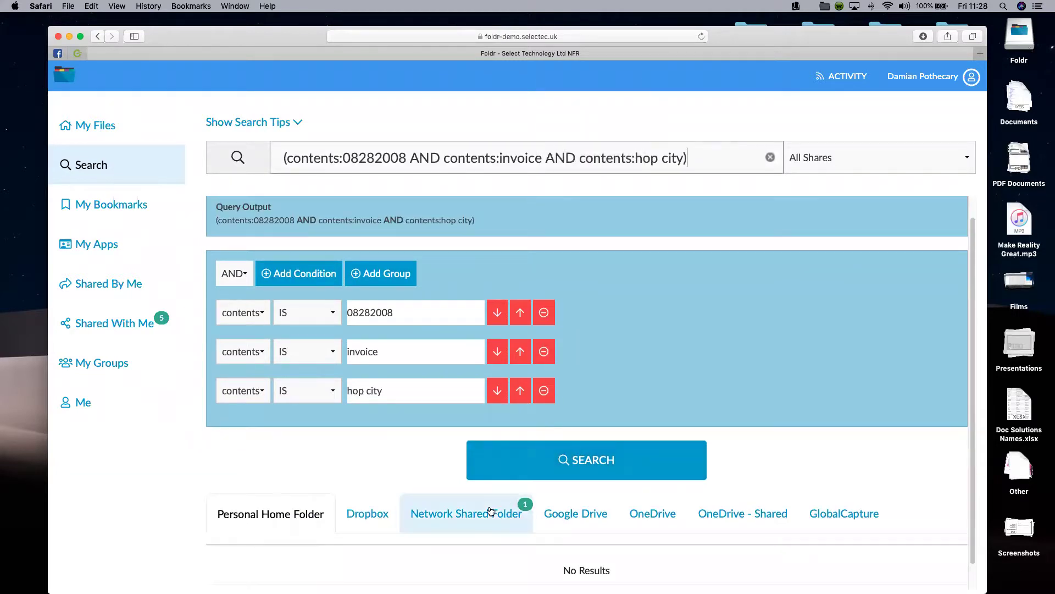
Step: Switch the hop city condition to IS NOT and rerun the search
click(318, 391)
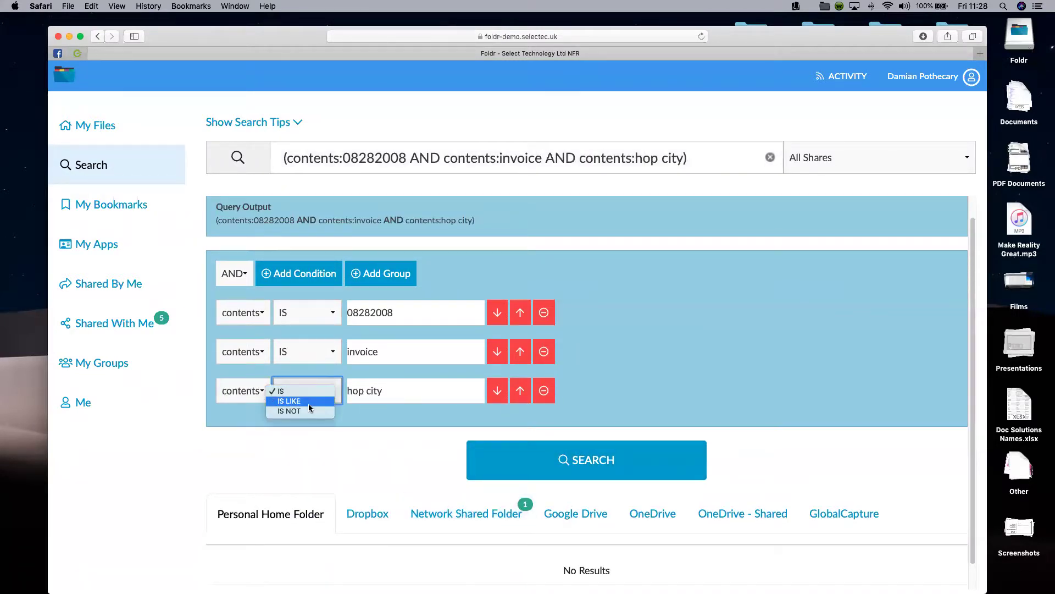
click(310, 412)
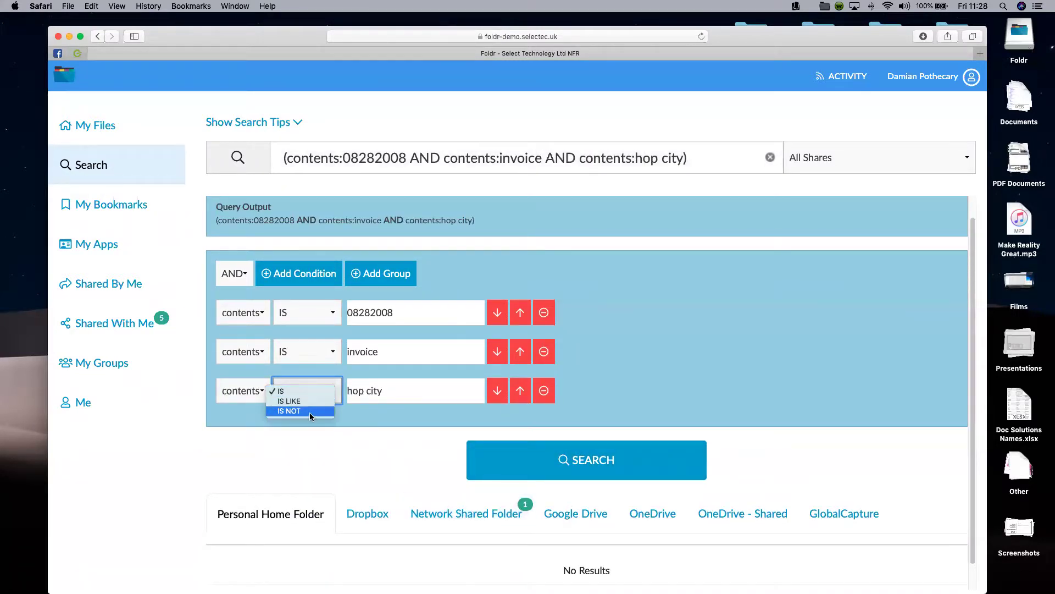
click(563, 458)
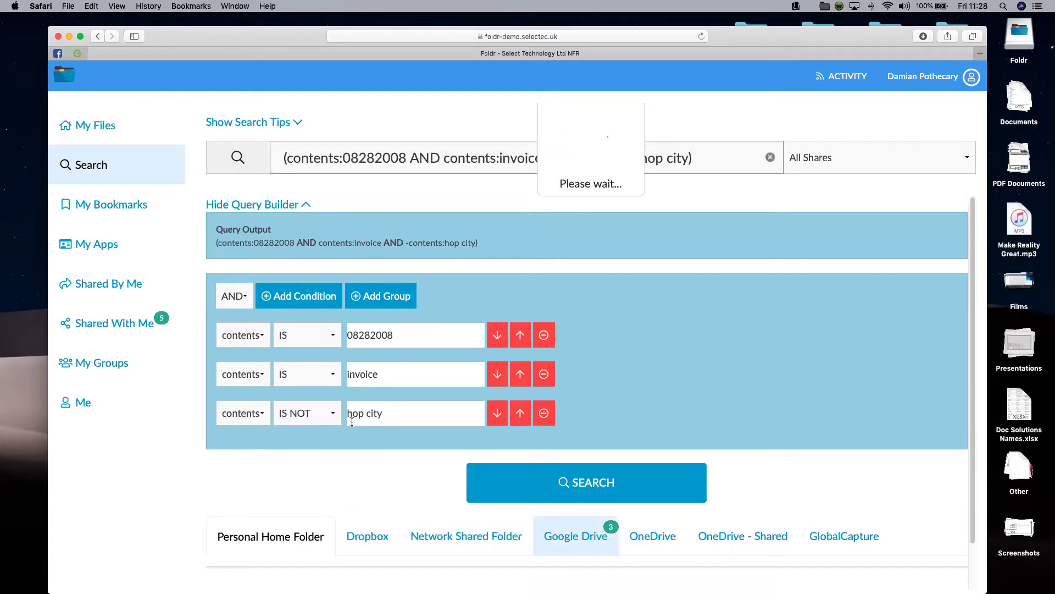
Step: Change the hop city condition to IS LIKE, then set it back to IS
click(305, 413)
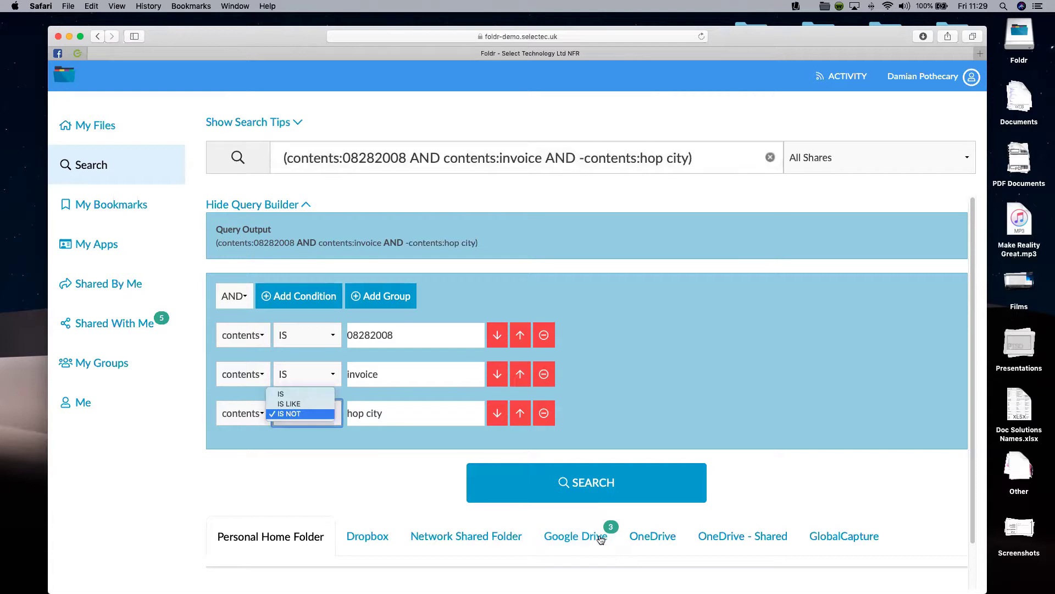
key(Up)
key(Return)
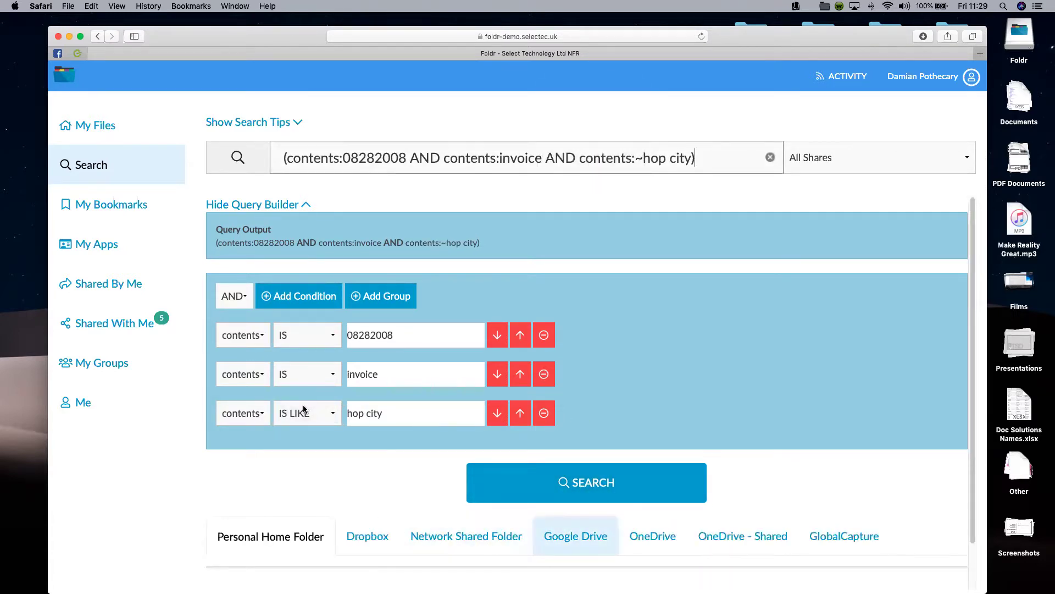
key(space)
key(Up)
key(Return)
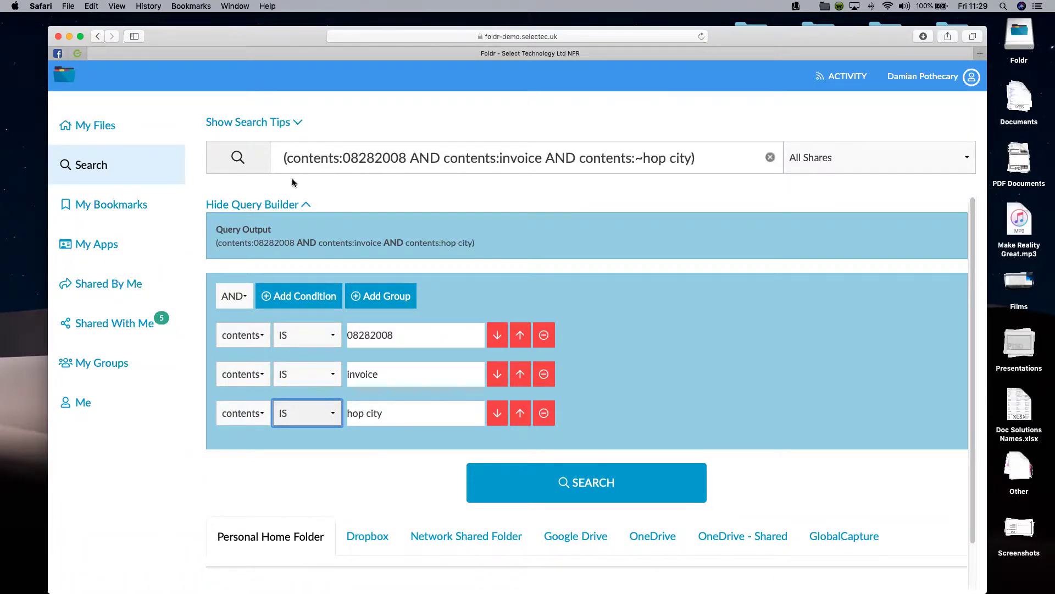
Step: Change the search scope from All Shares to the core-001 index
click(862, 158)
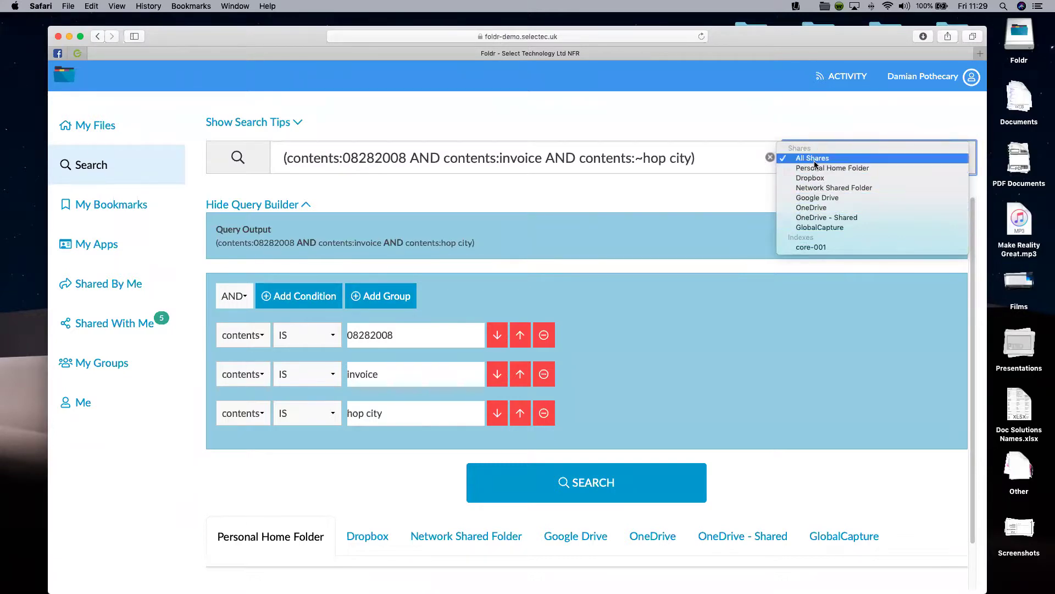
click(832, 246)
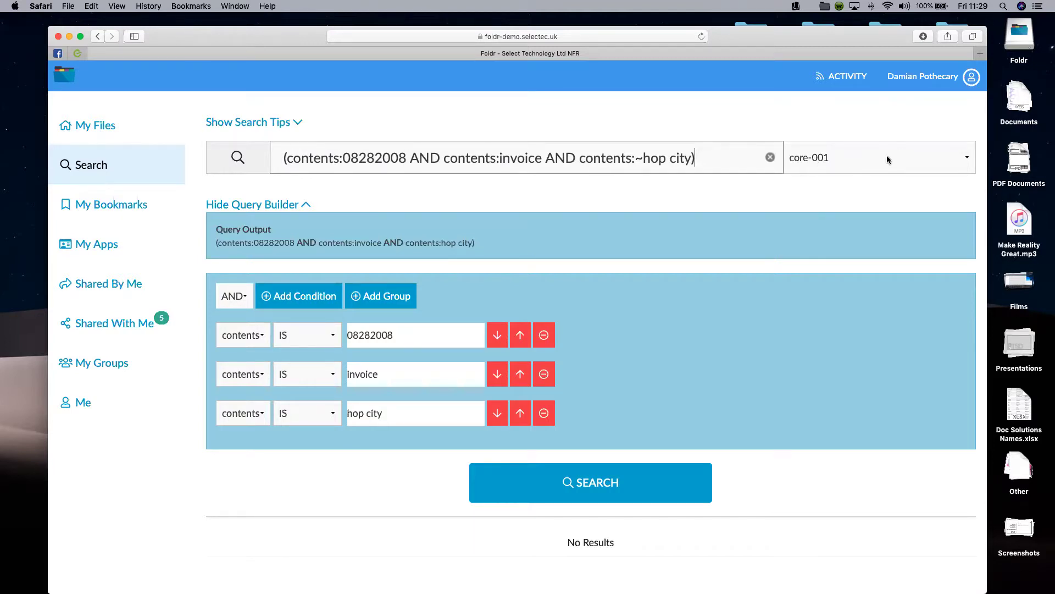
click(906, 165)
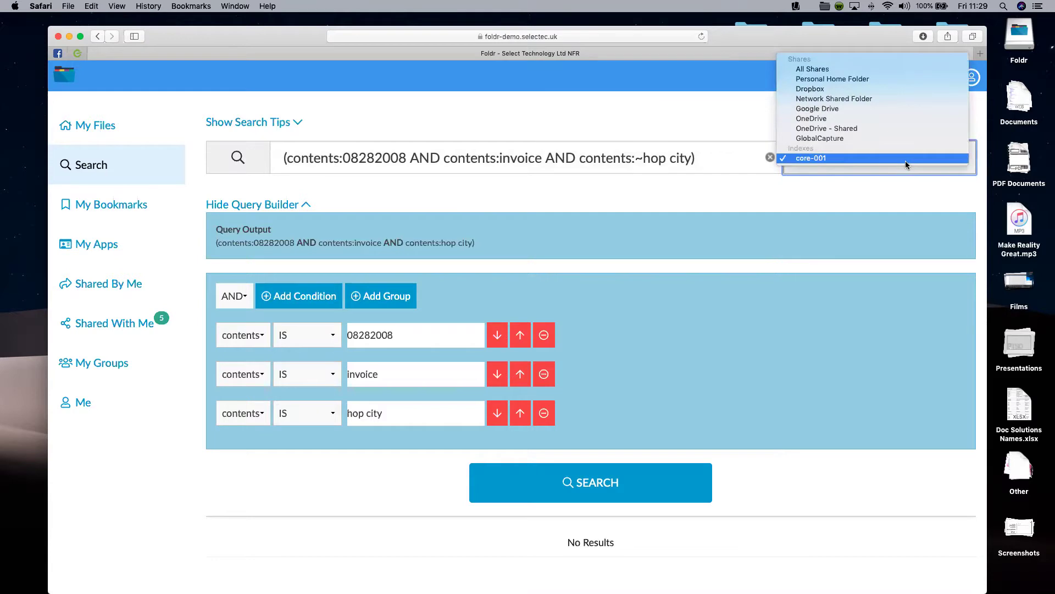
click(661, 283)
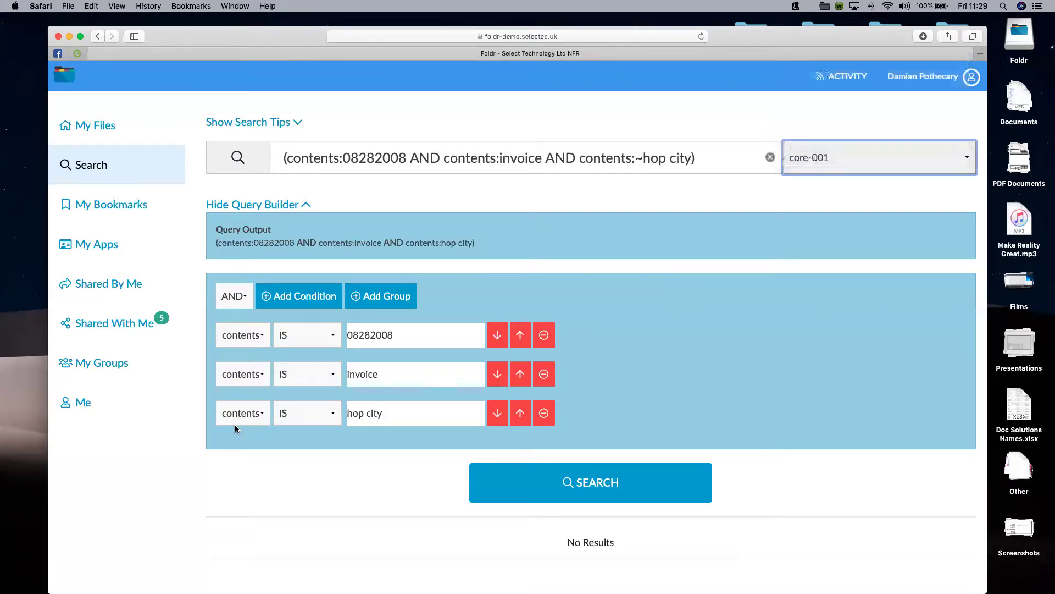
click(257, 414)
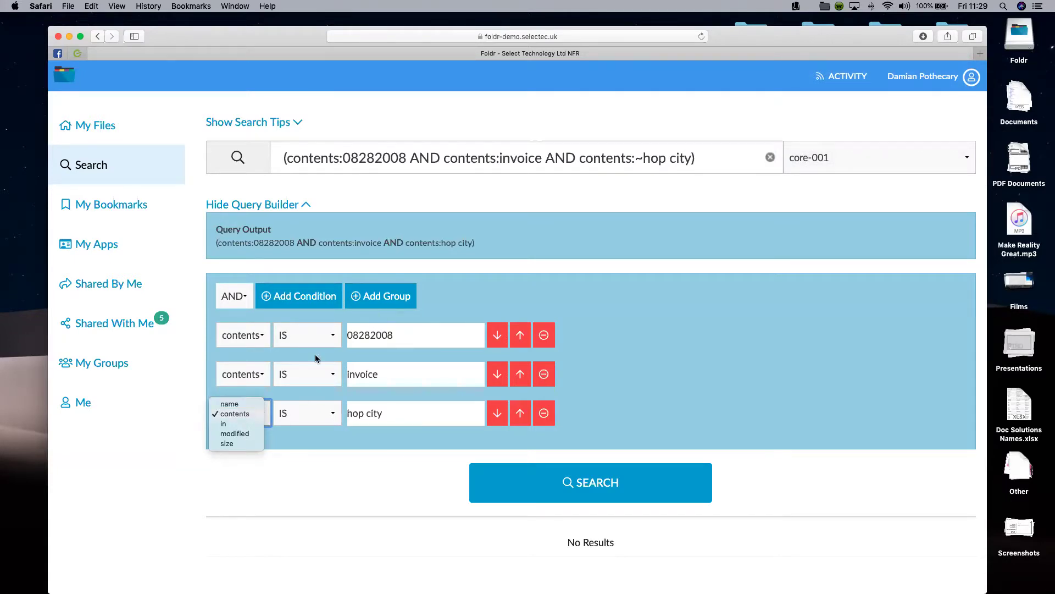
Step: Try the in field and modified BEFORE on the hop city condition, then delete that row
click(237, 423)
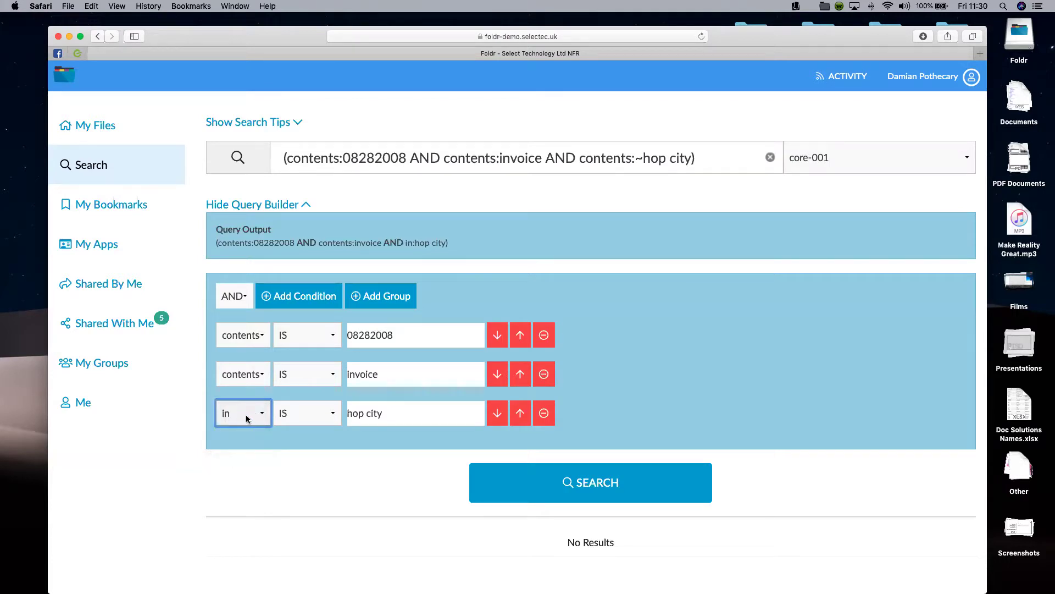
click(389, 414)
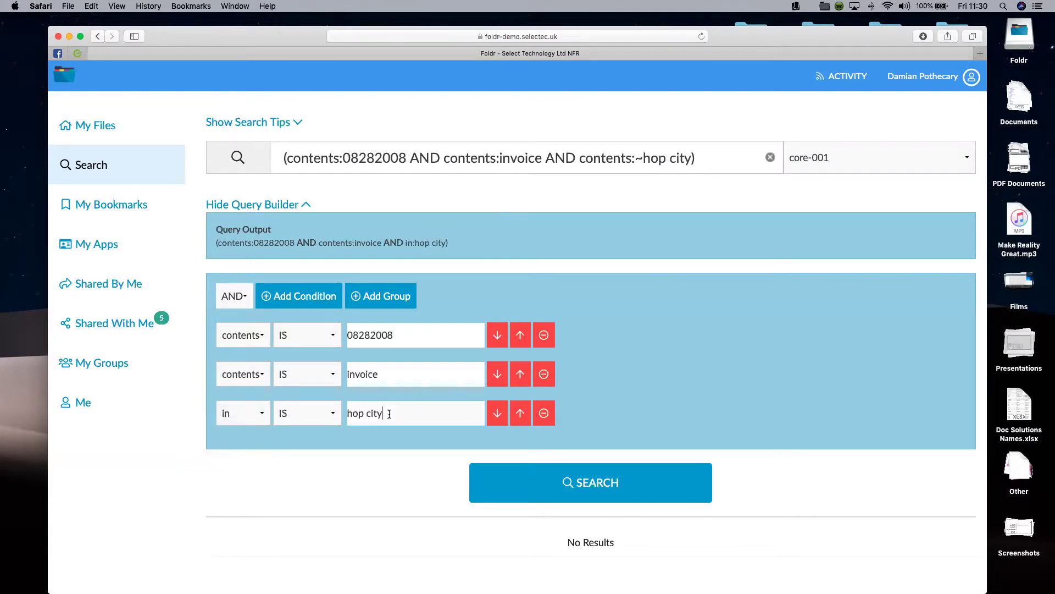
click(262, 415)
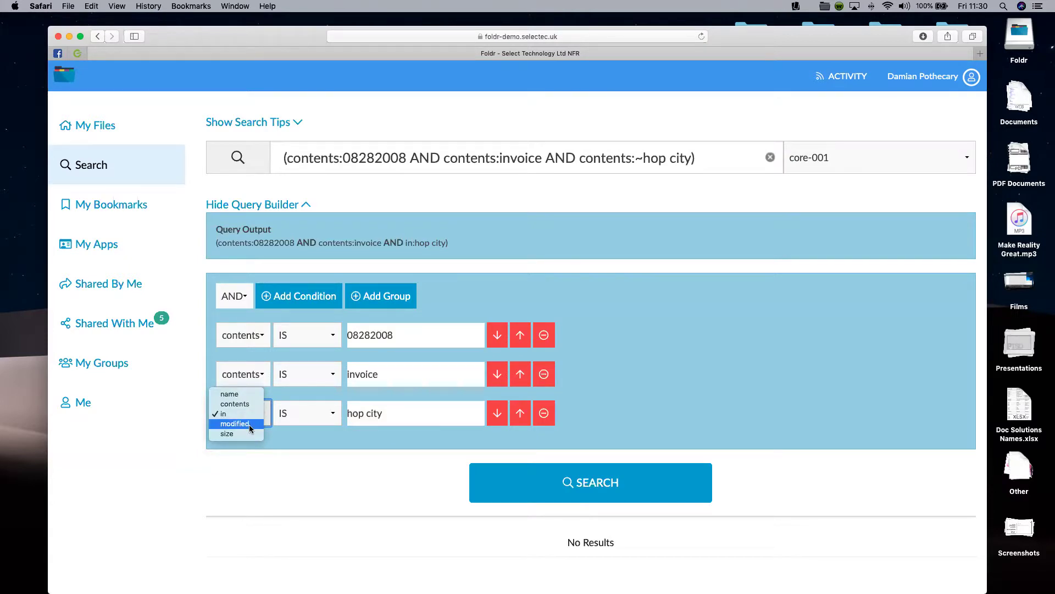
click(249, 424)
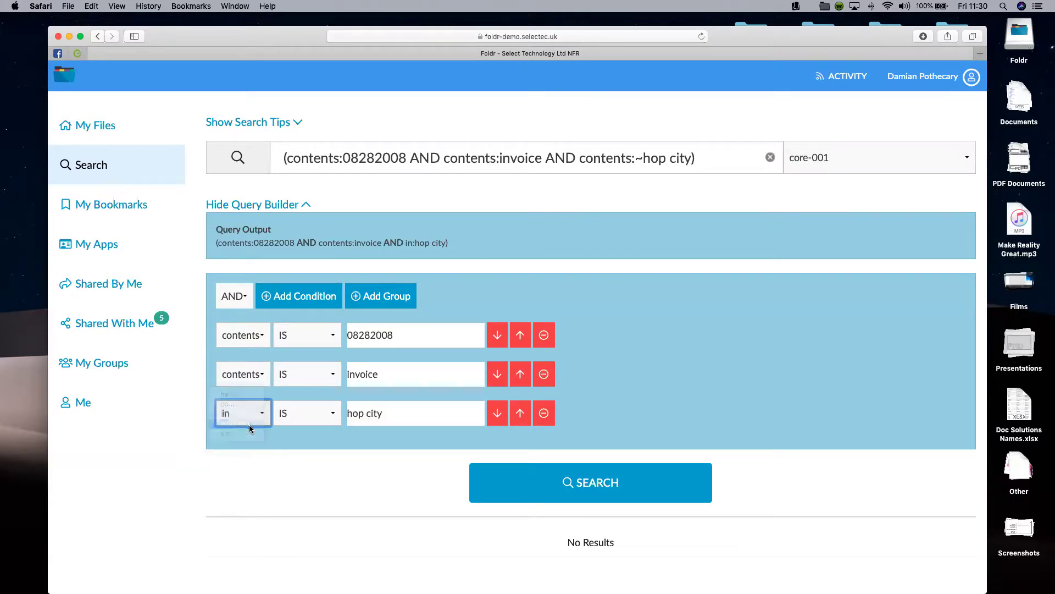
click(331, 415)
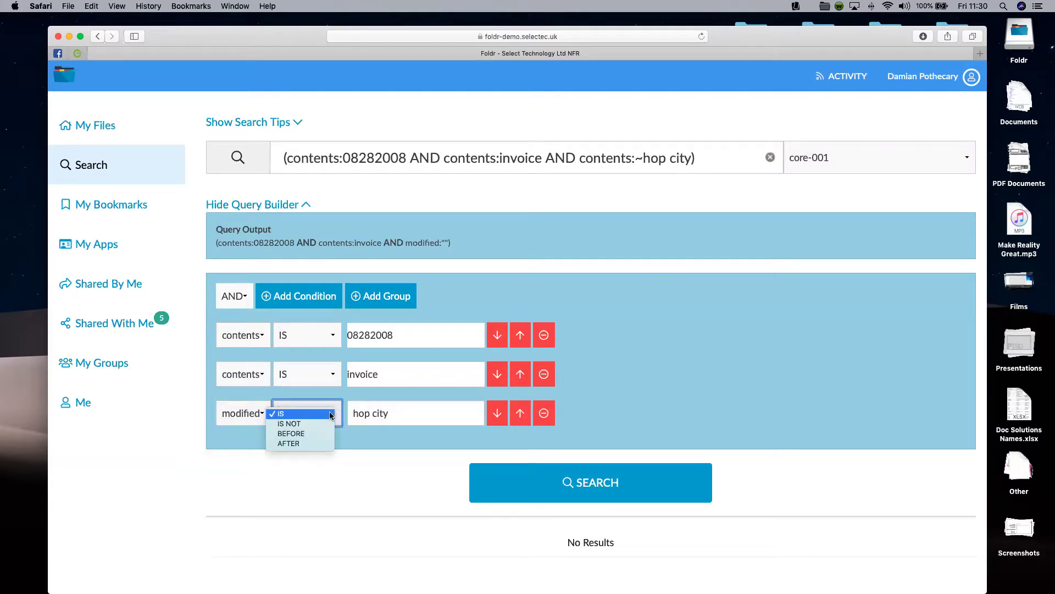
click(307, 433)
drag(415, 411, 312, 416)
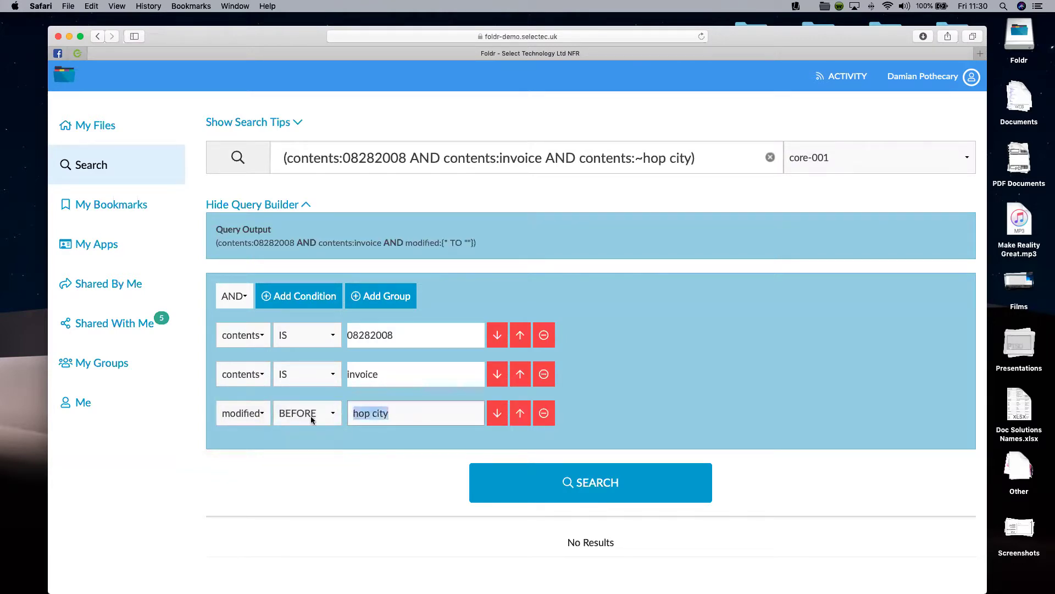
click(547, 417)
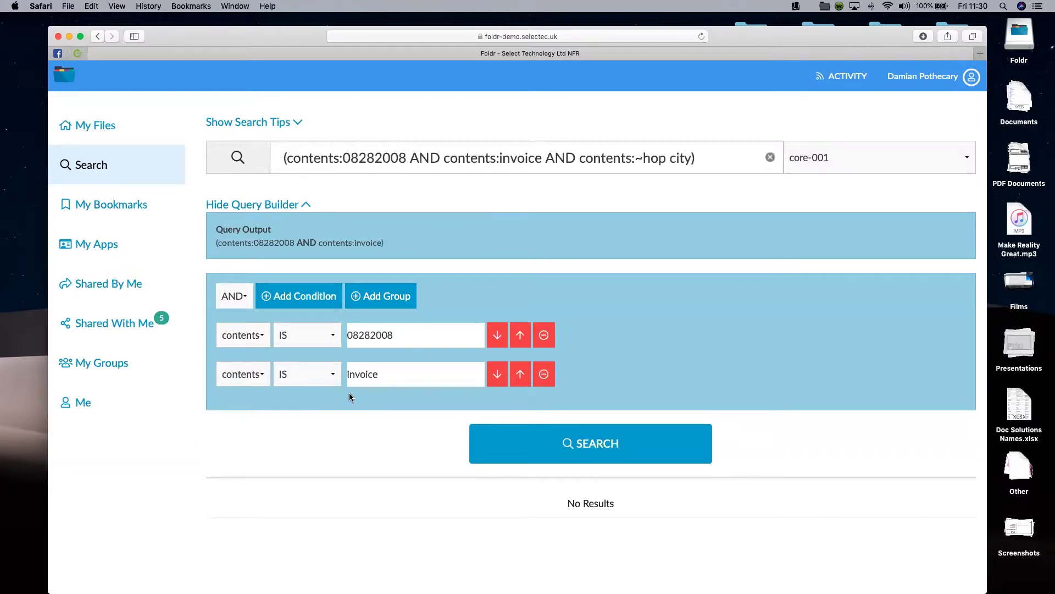
Step: Delete the old query text from the search box
click(260, 380)
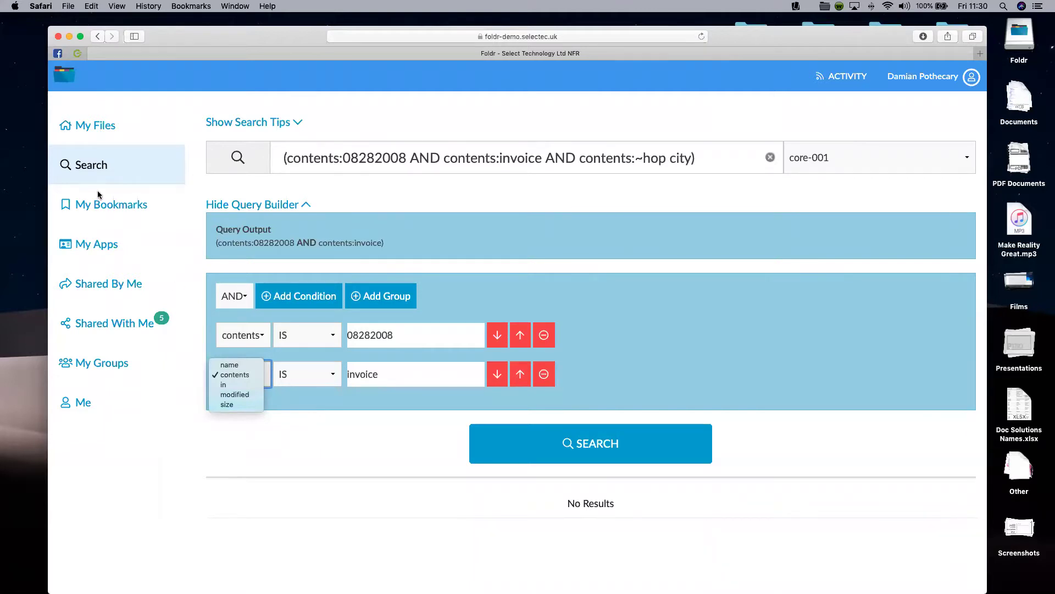
click(110, 222)
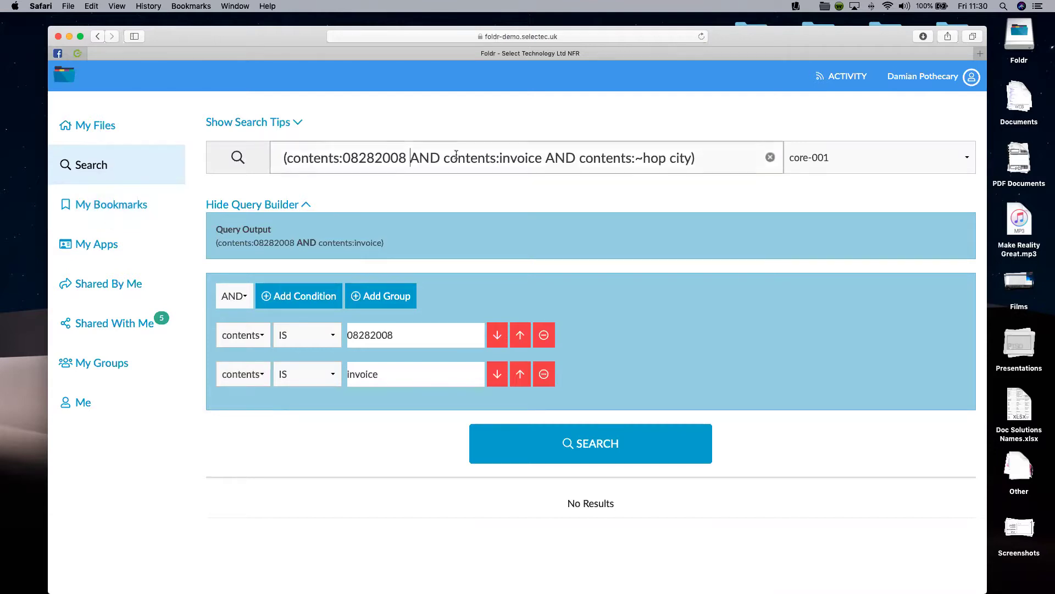
double_click(425, 158)
key(super+a)
key(BackSpace)
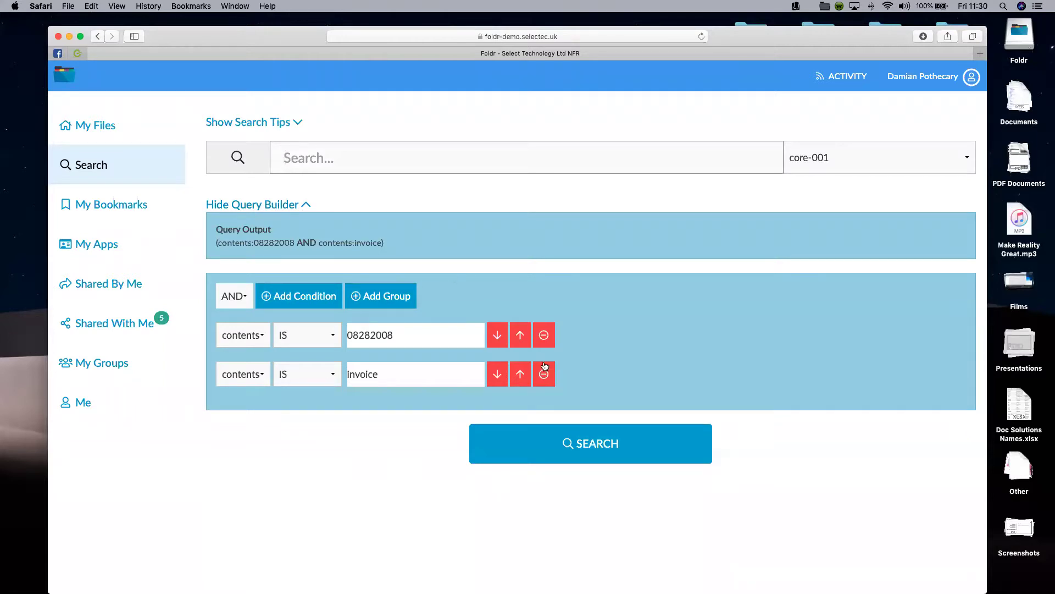
Step: Remove the invoice and 08282008 conditions and hide the empty query builder
click(544, 335)
click(544, 335)
click(242, 205)
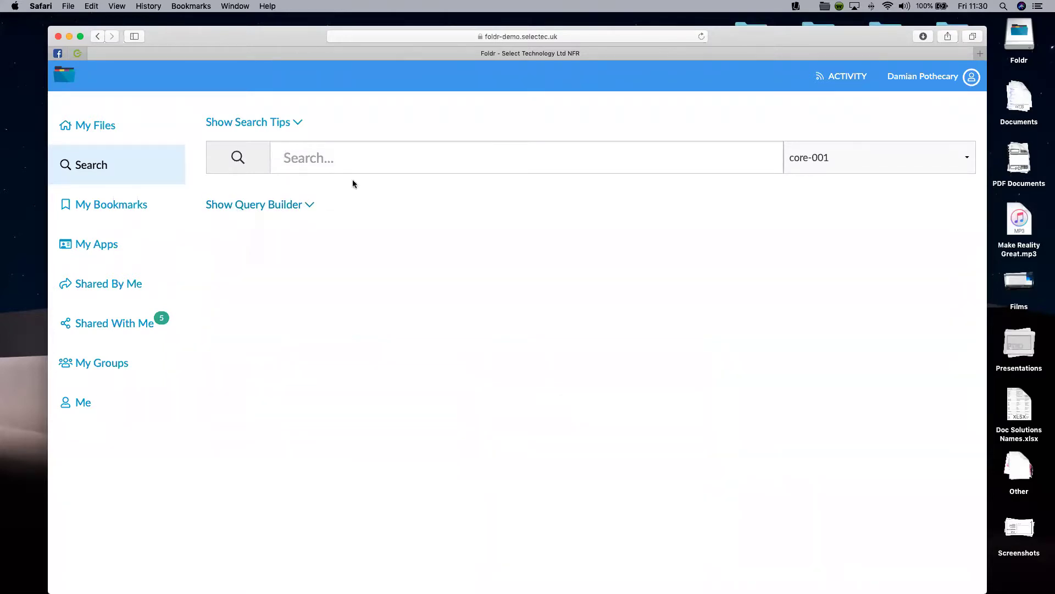
click(353, 159)
Step: Enter kirk as the new search term
text(krk)
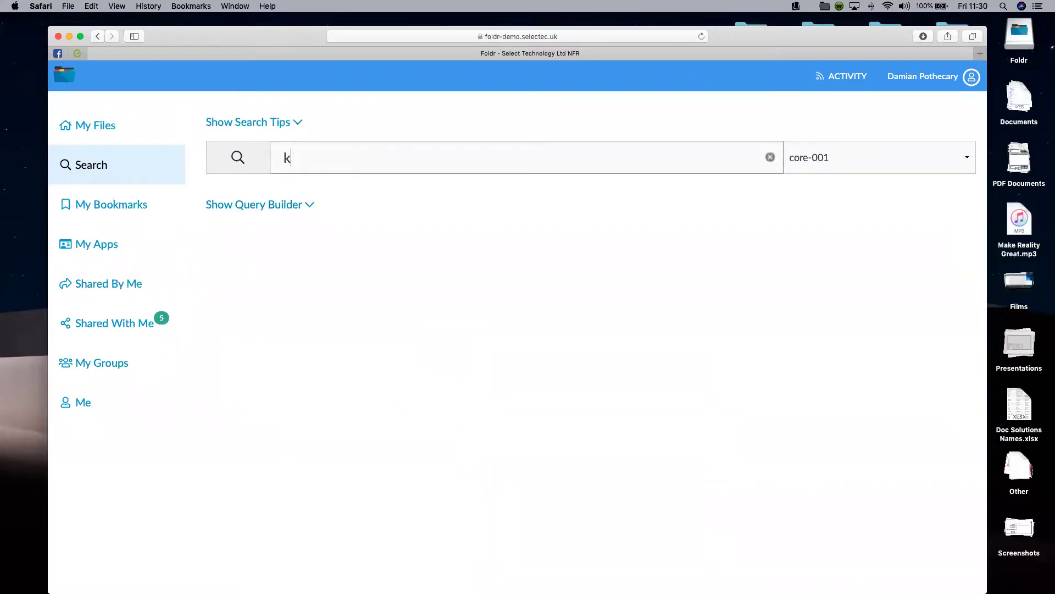
key(BackSpace)
key(BackSpace)
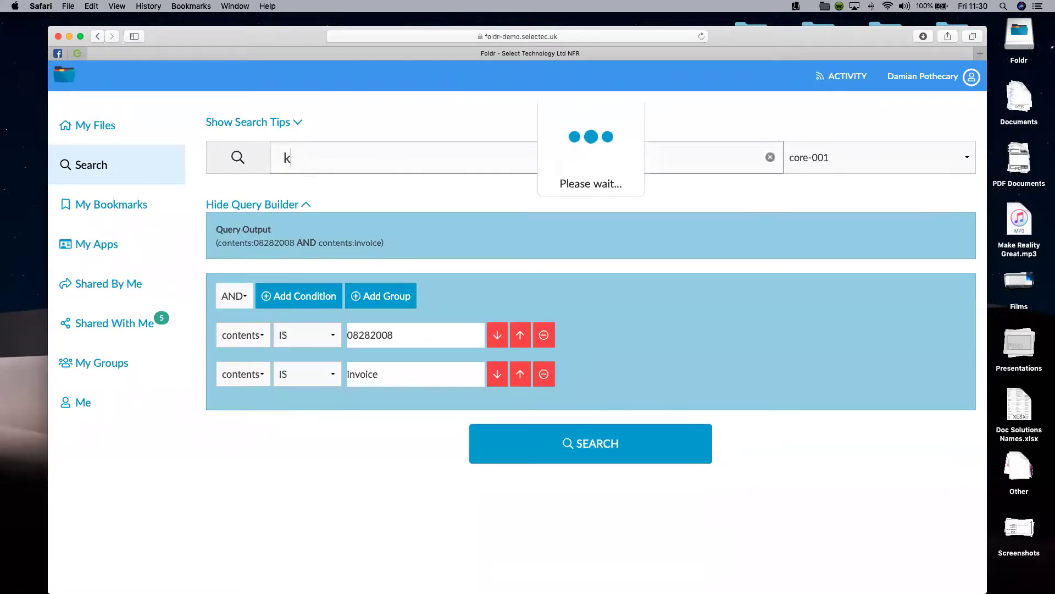
text(irk)
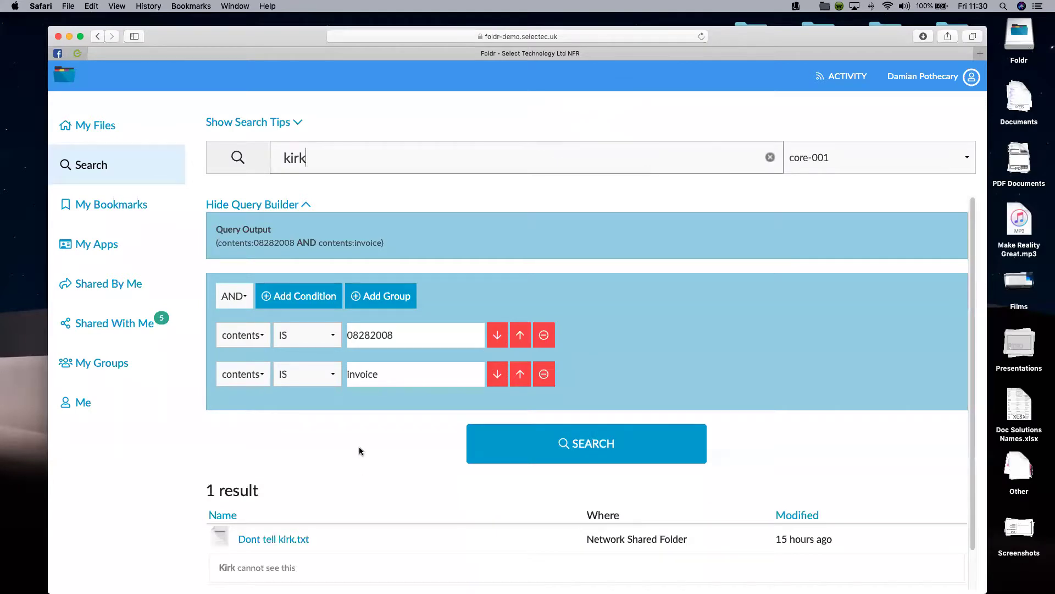
scroll(361, 447, down, 1)
scroll(361, 290, up, 1)
Step: Hide the query builder and view Dont tell kirk.txt in a new tab
click(269, 206)
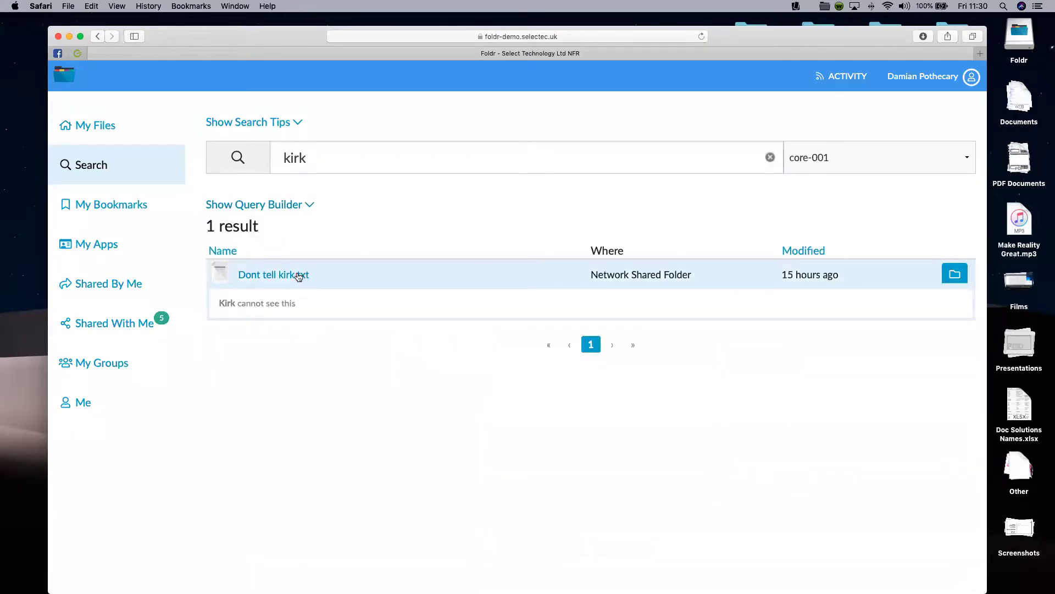
click(244, 280)
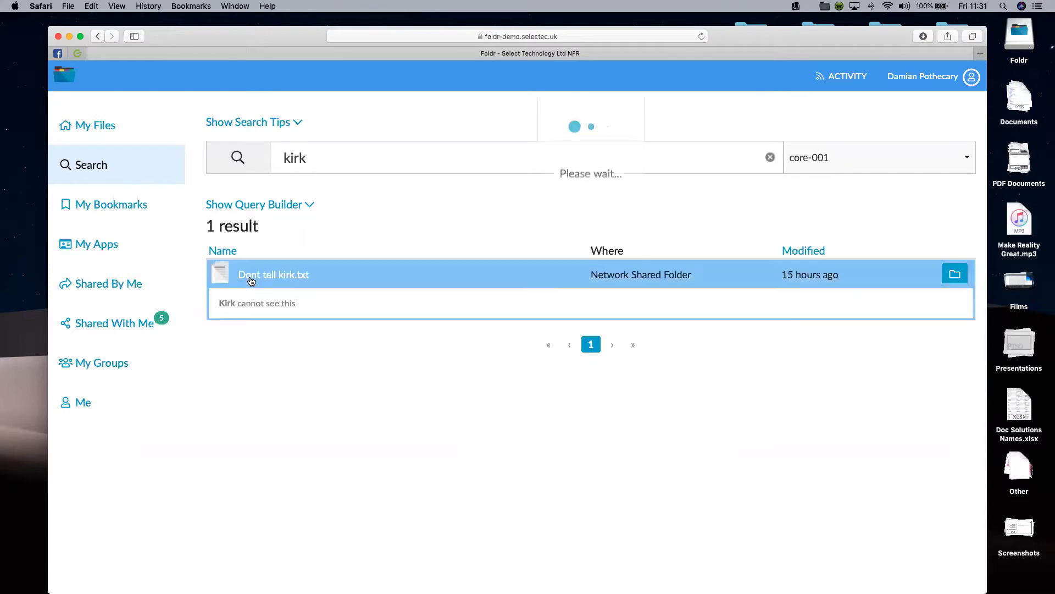
click(516, 261)
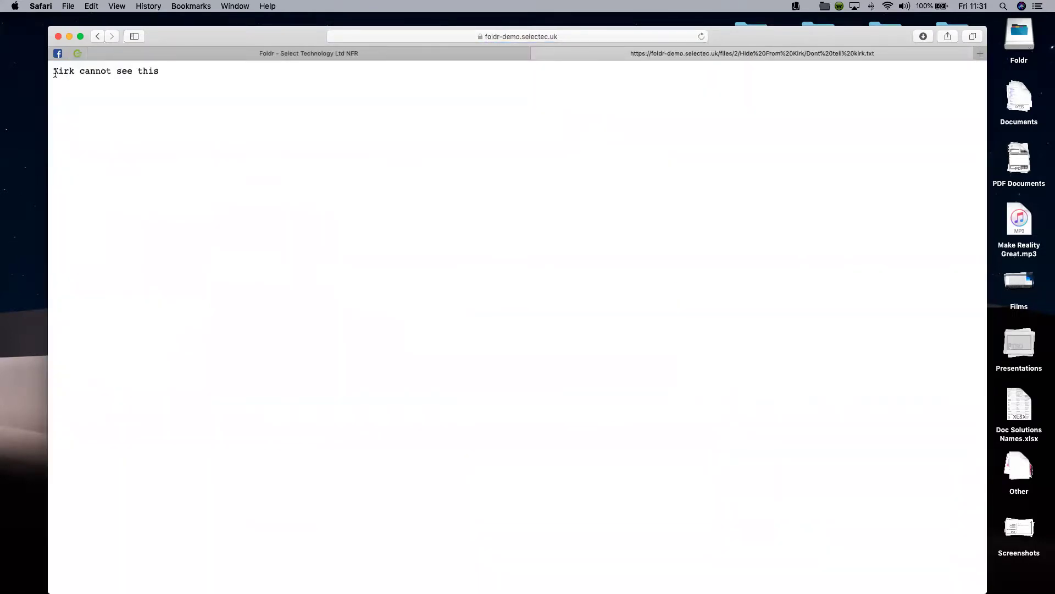
drag(55, 72, 61, 72)
Step: Open a new private browser window and go to the Foldr site
click(69, 6)
click(101, 30)
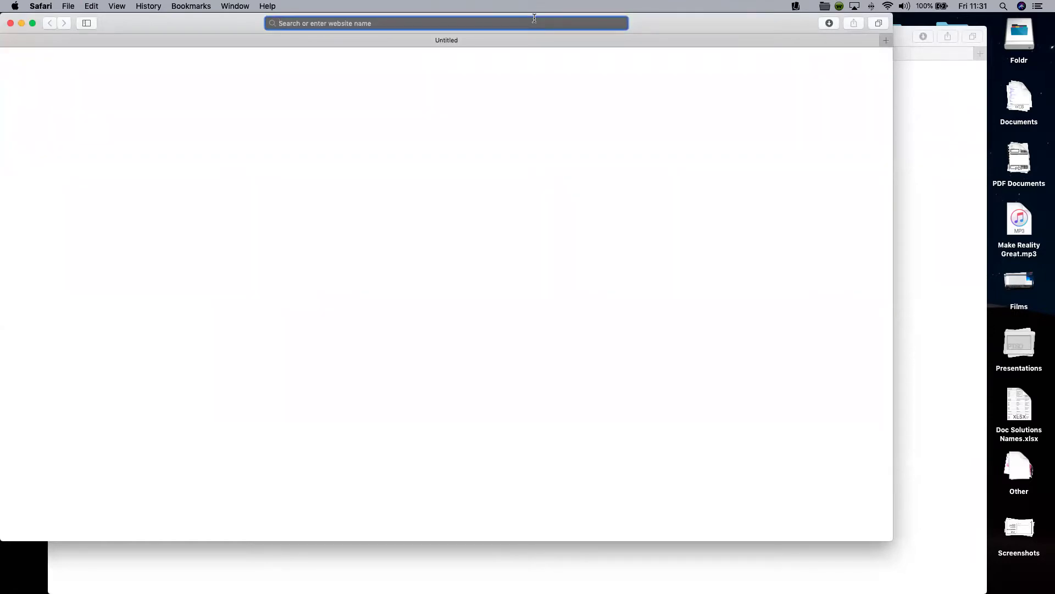
text(foldr-demo.selectec.uk)
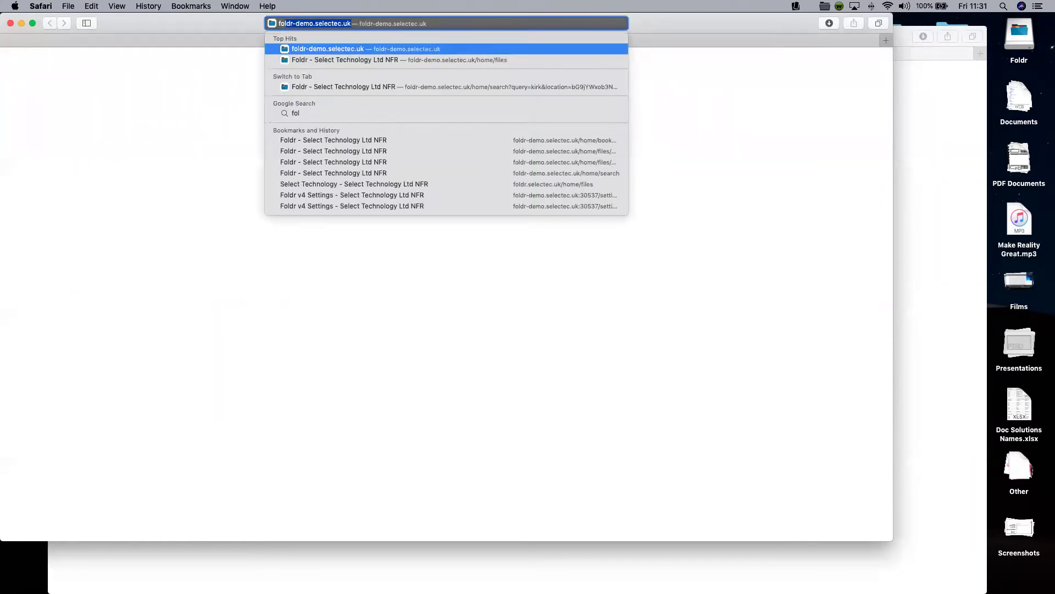
key(Return)
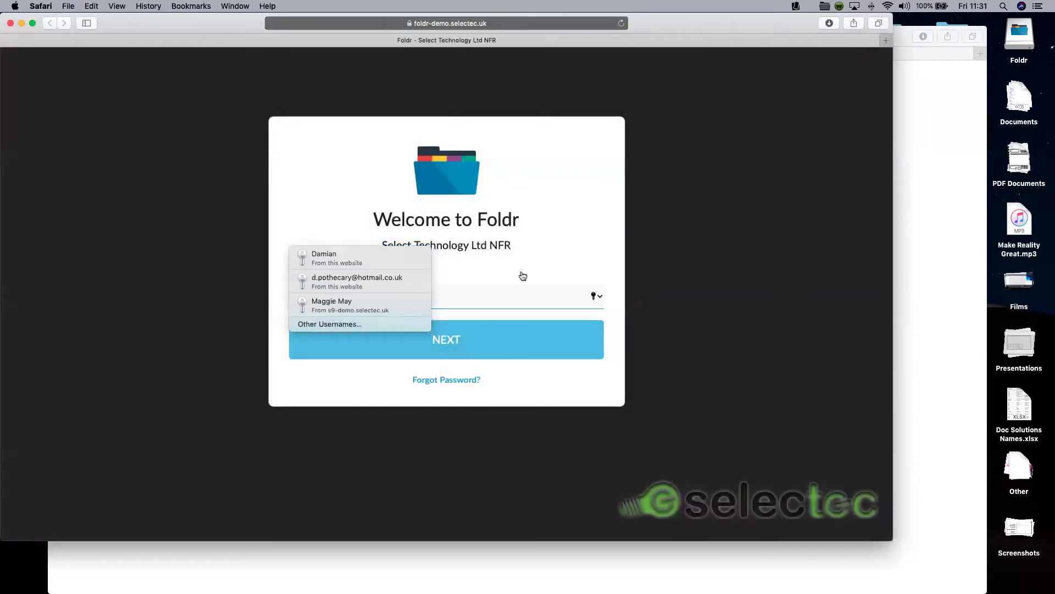
Step: Sign in with the second user's username and pasted account password
click(419, 299)
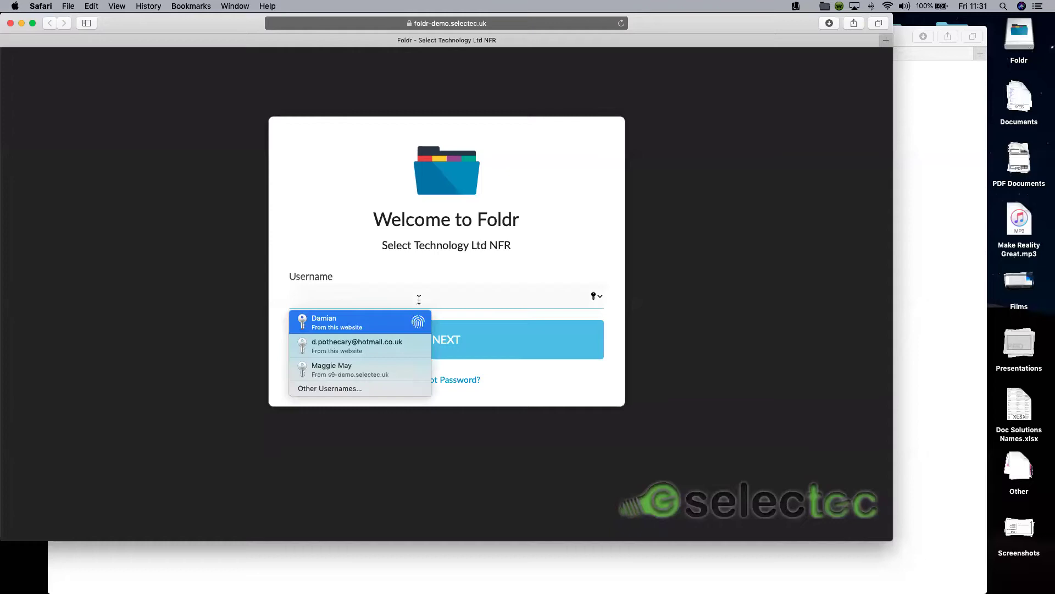
text(jkirk)
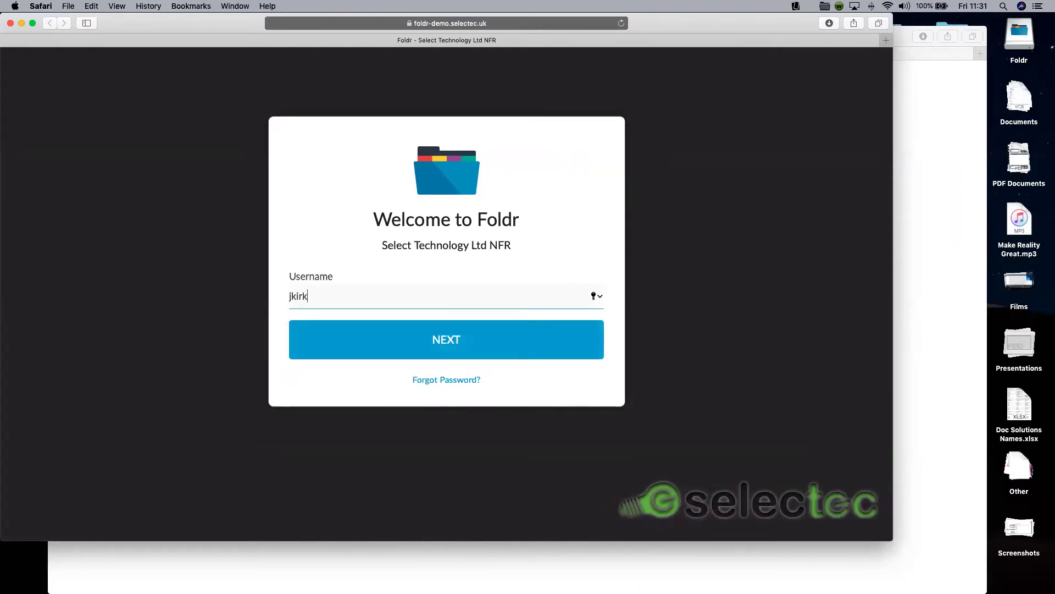
key(Return)
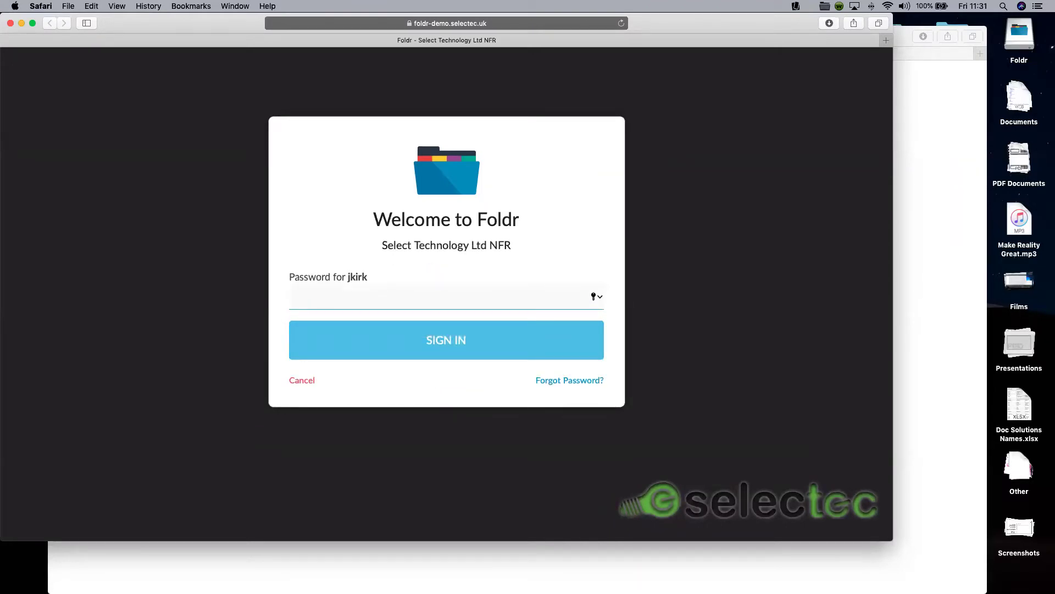
key(super+Tab)
key(super+Tab)
key(super+Tab)
key(super+Tab)
key(super+Tab)
key(super+Tab)
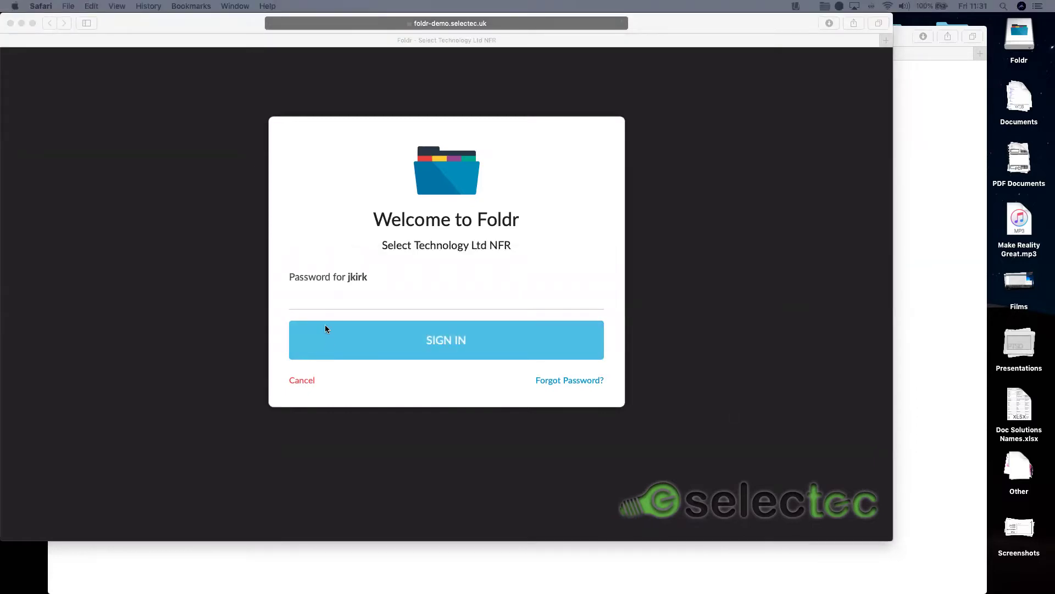
click(338, 299)
key(super+v)
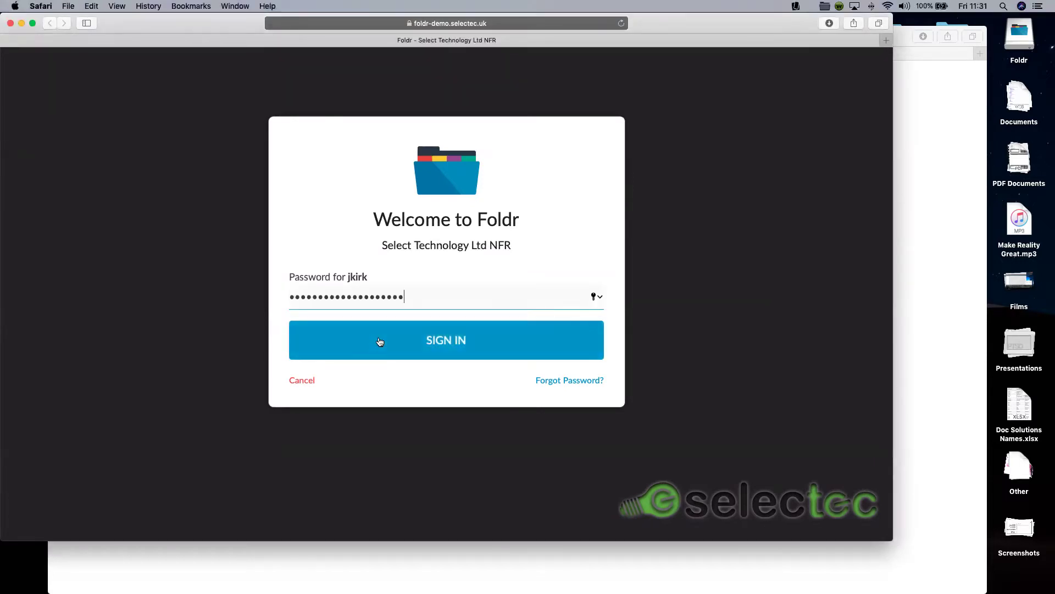
click(379, 341)
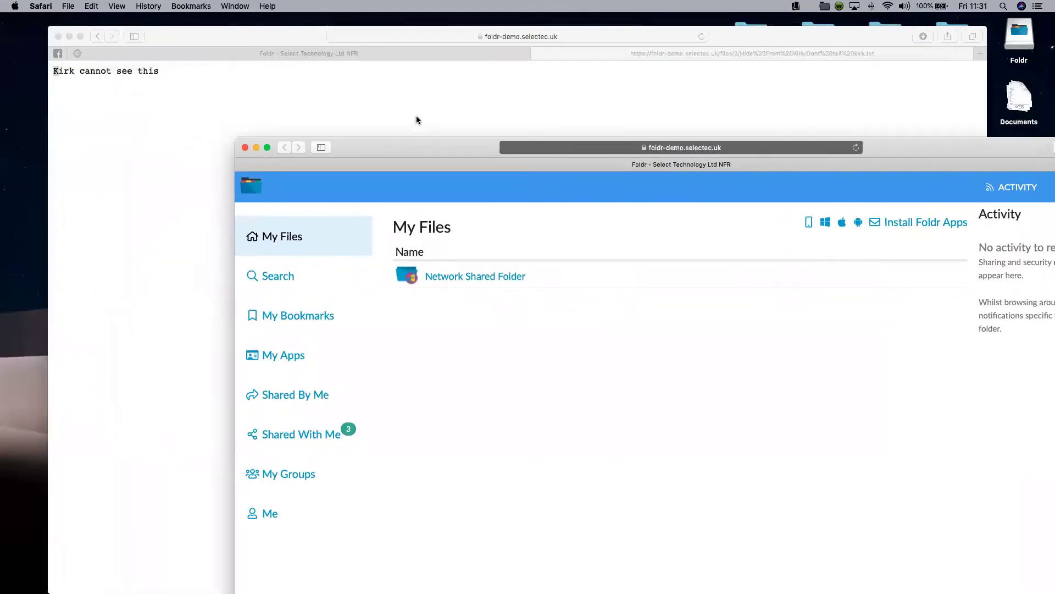
Step: In the admin window, close the file details dialog and return to the My Files root
click(348, 55)
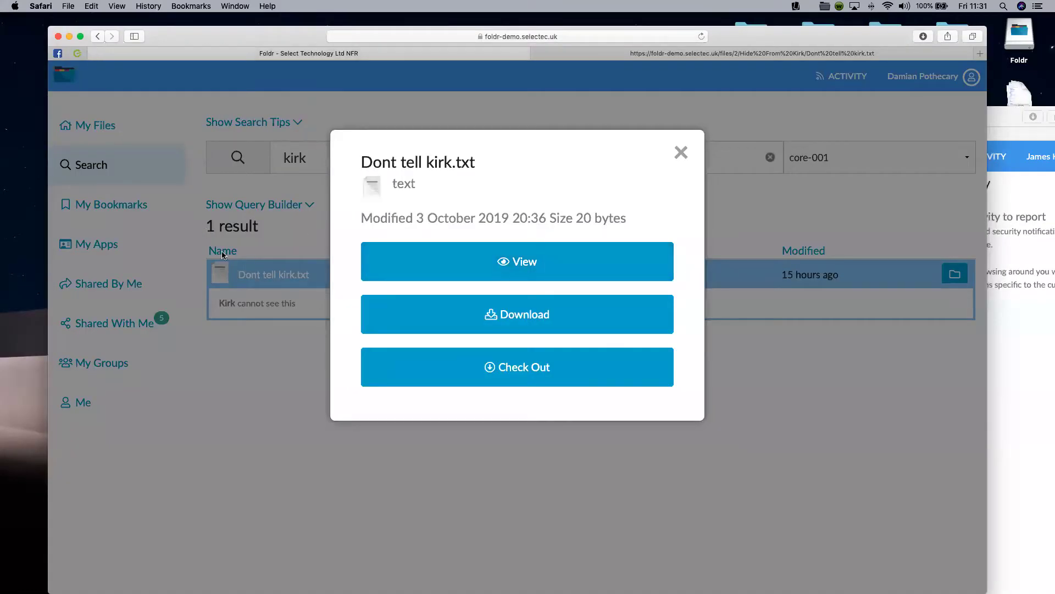
click(681, 153)
click(113, 143)
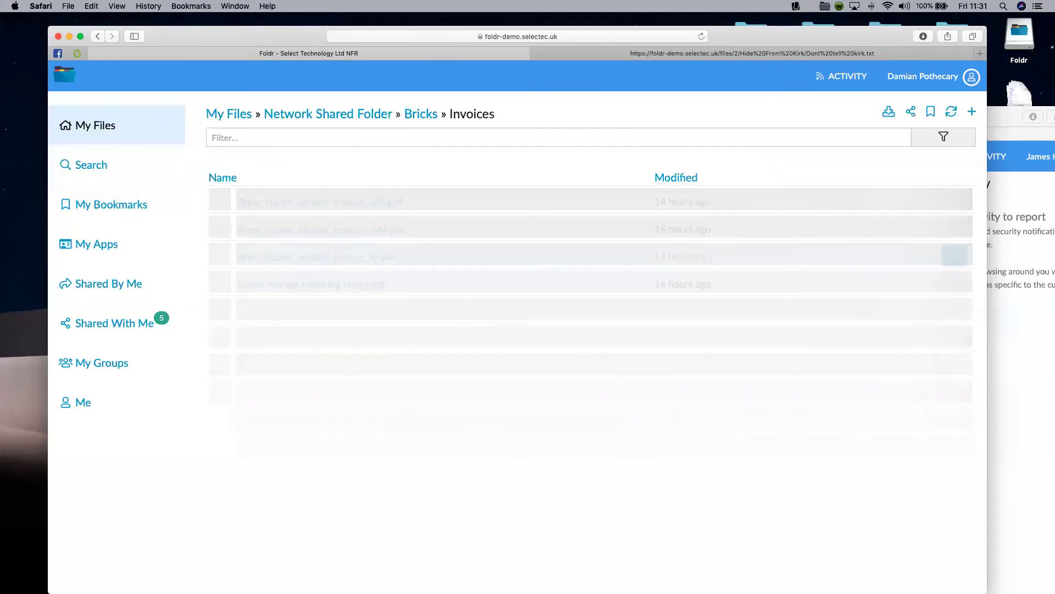
click(101, 127)
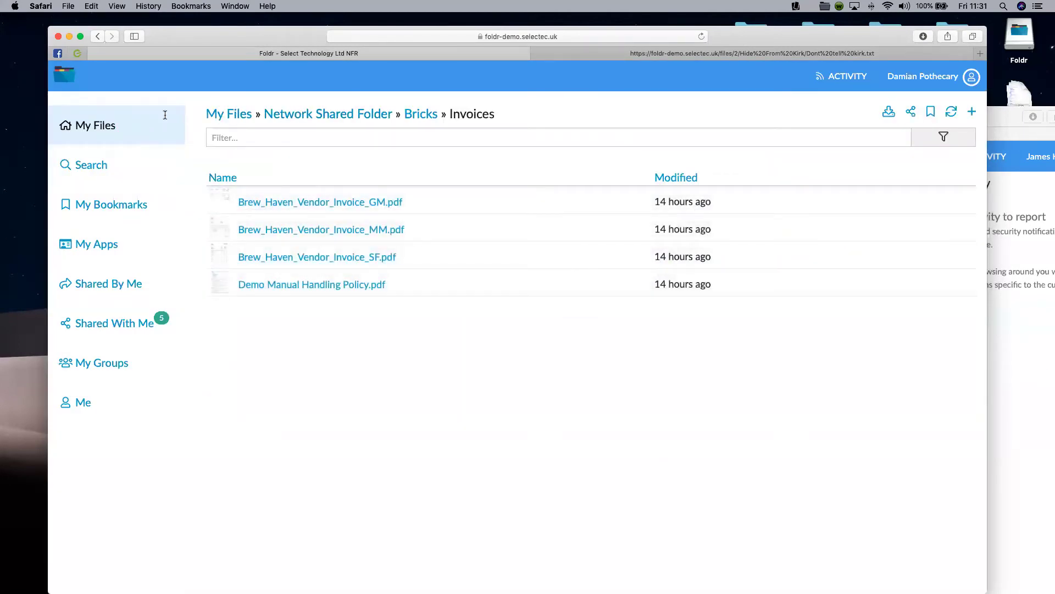
Step: Search for kirk as the second user, then go back to the admin's search page
click(1011, 389)
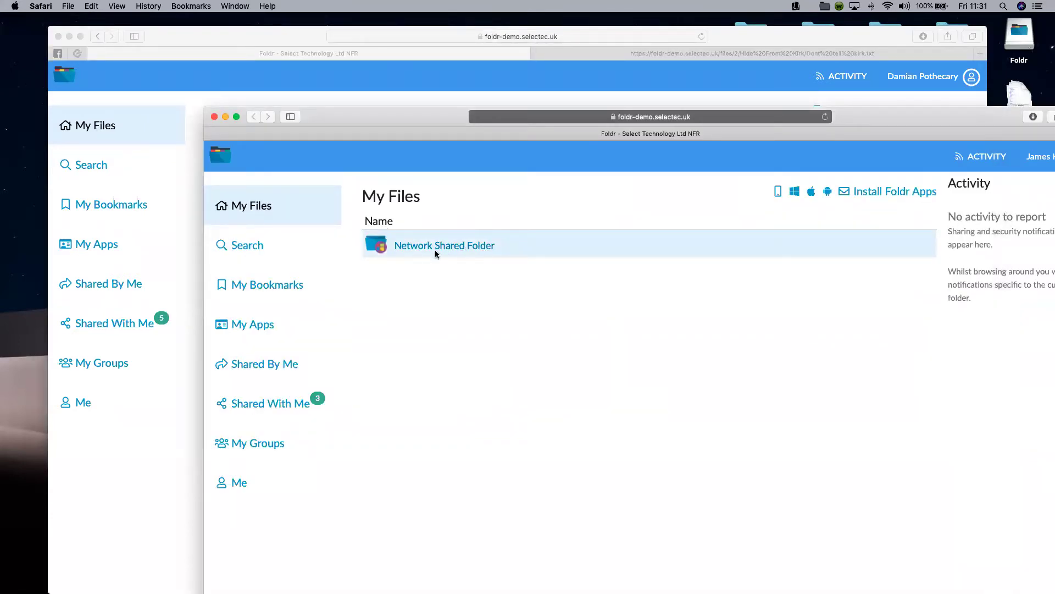
click(246, 246)
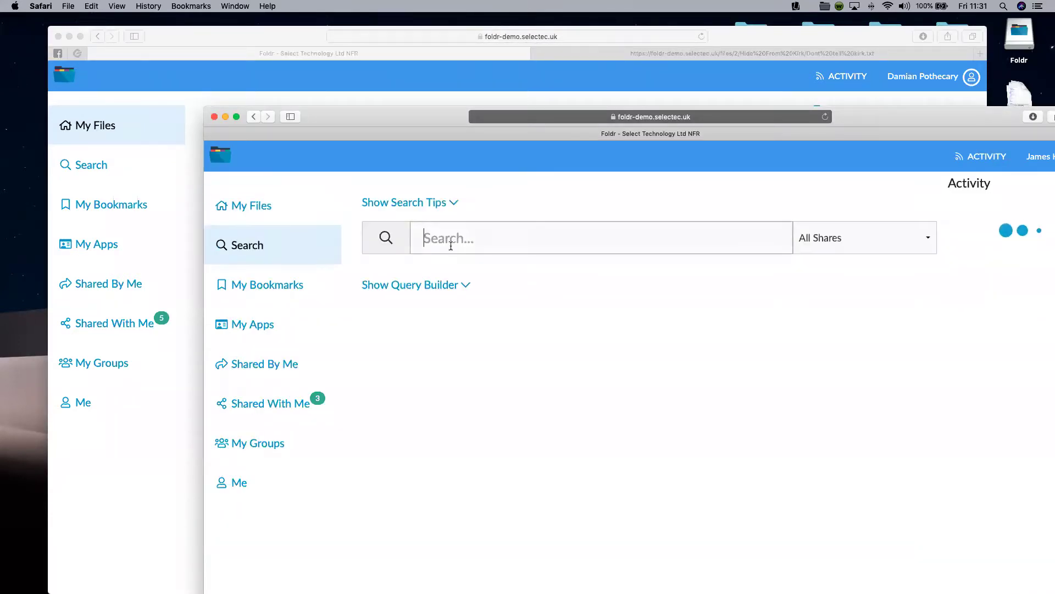
text(kirk)
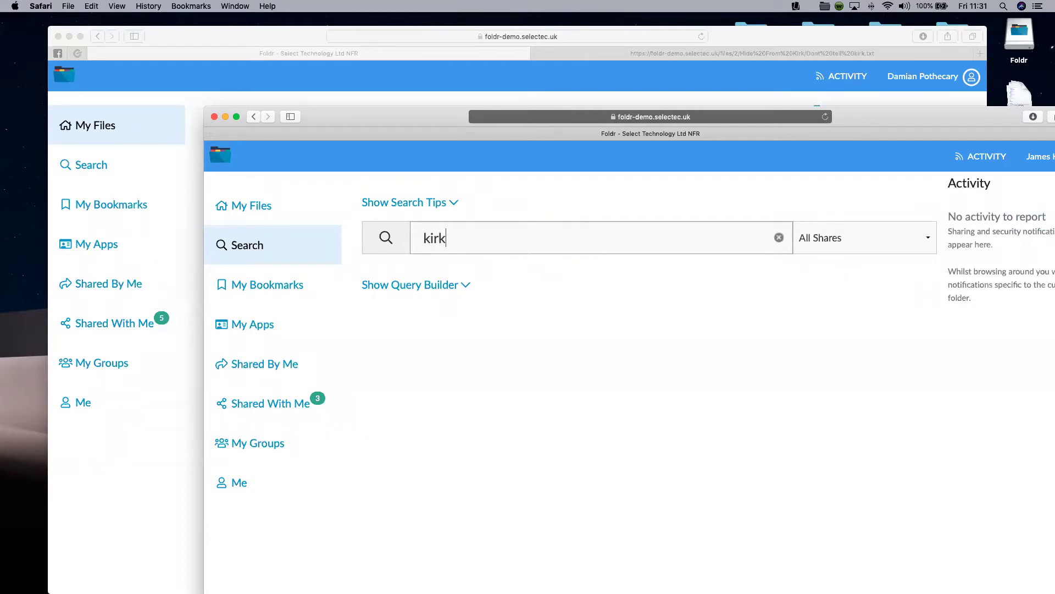
key(Return)
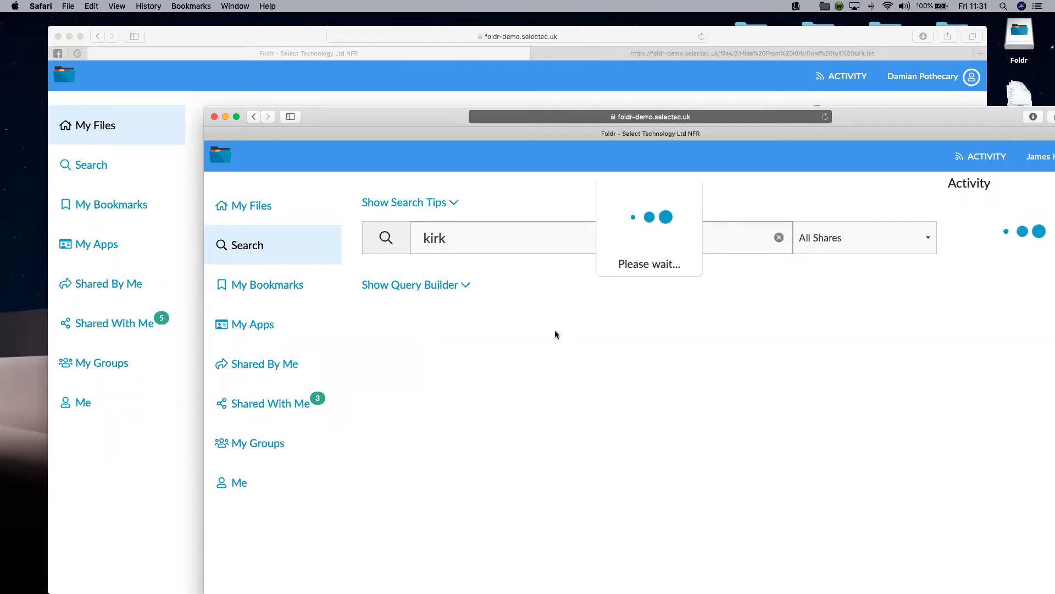
click(85, 171)
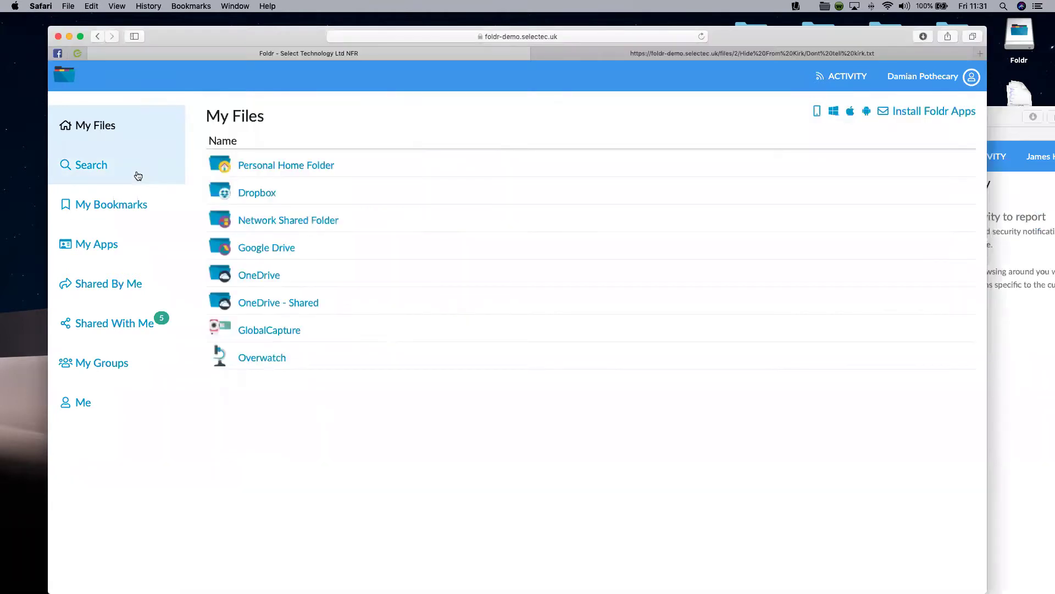
click(79, 164)
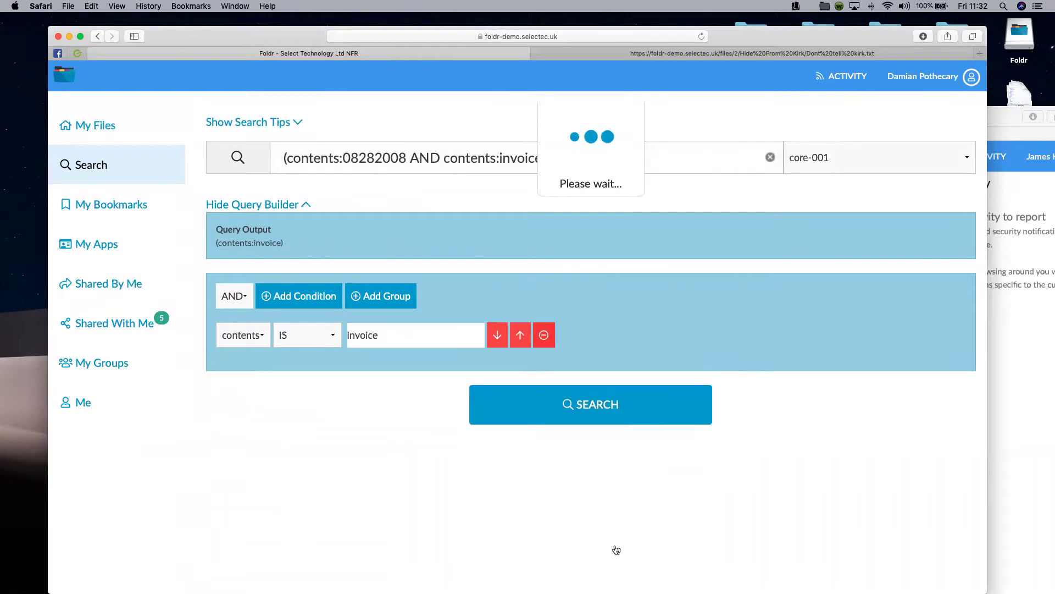
Step: Enter kirk in the admin's search box to find Dont tell kirk.txt
text(kirk)
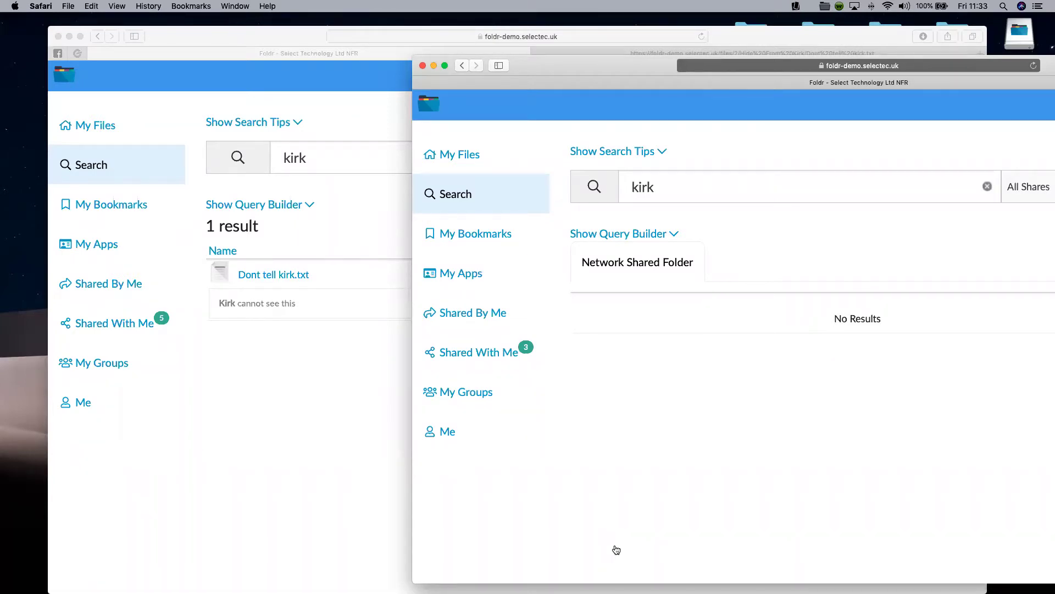
Step: Close the second user's window and select the Bricks folder in My Bookmarks
click(423, 66)
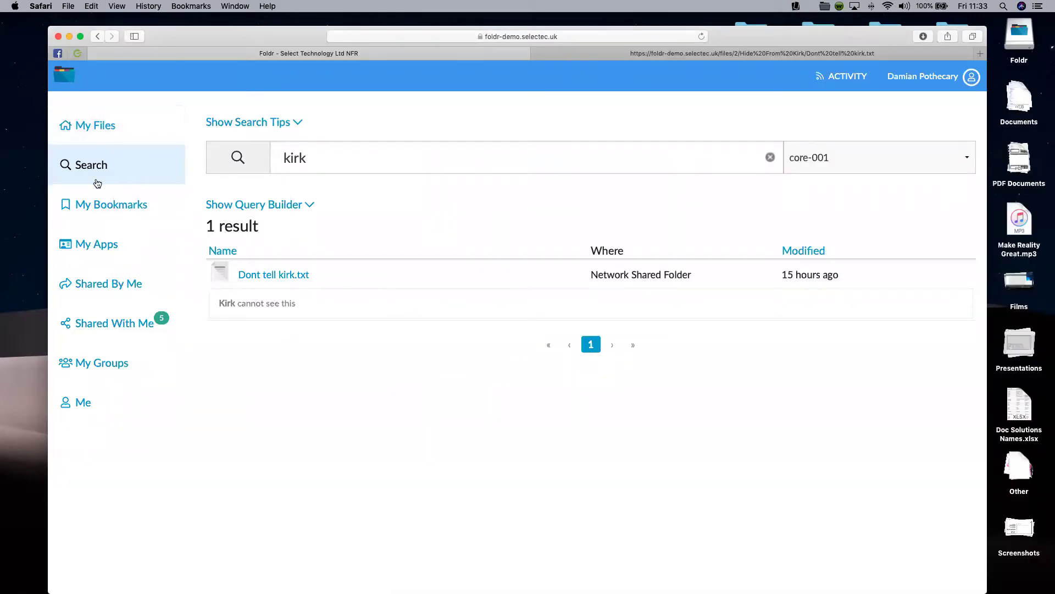
click(98, 210)
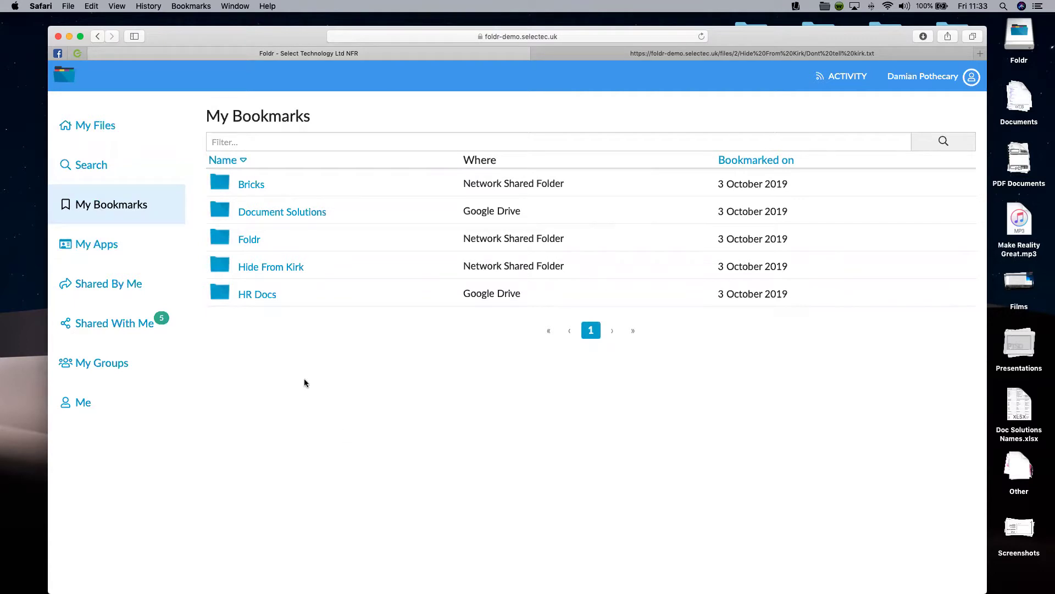
right_click(254, 188)
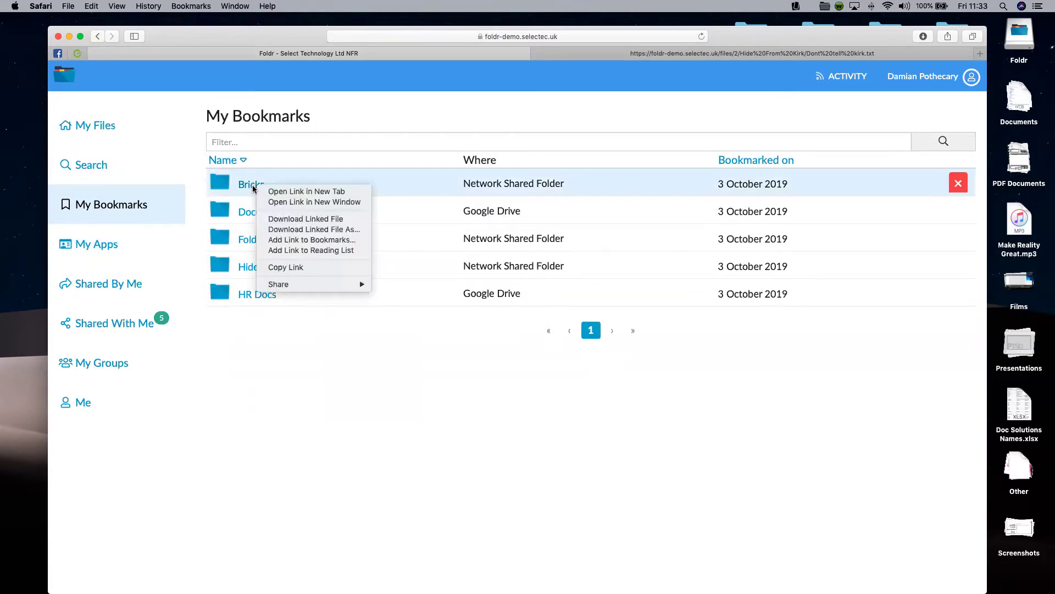
click(250, 190)
click(341, 190)
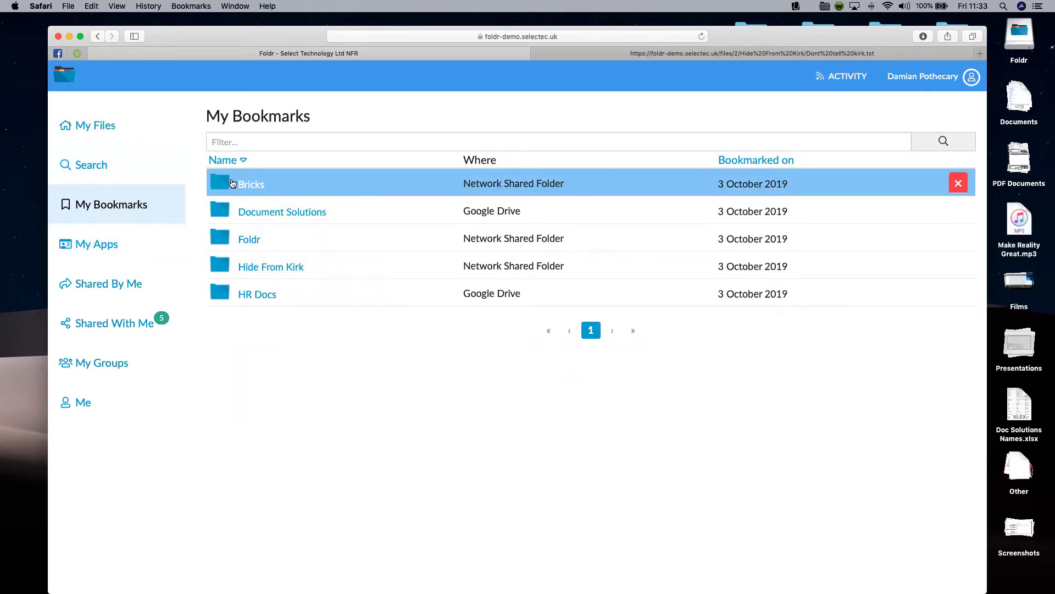
Step: Open Bricks and bring up the Public Link settings for the Invoices folder
double_click(337, 185)
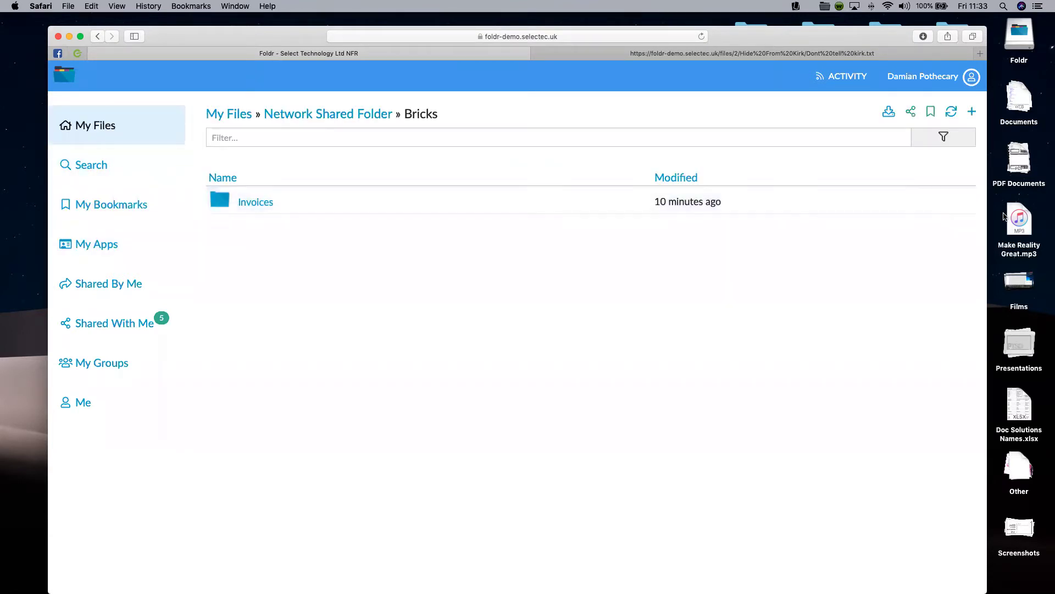
click(955, 200)
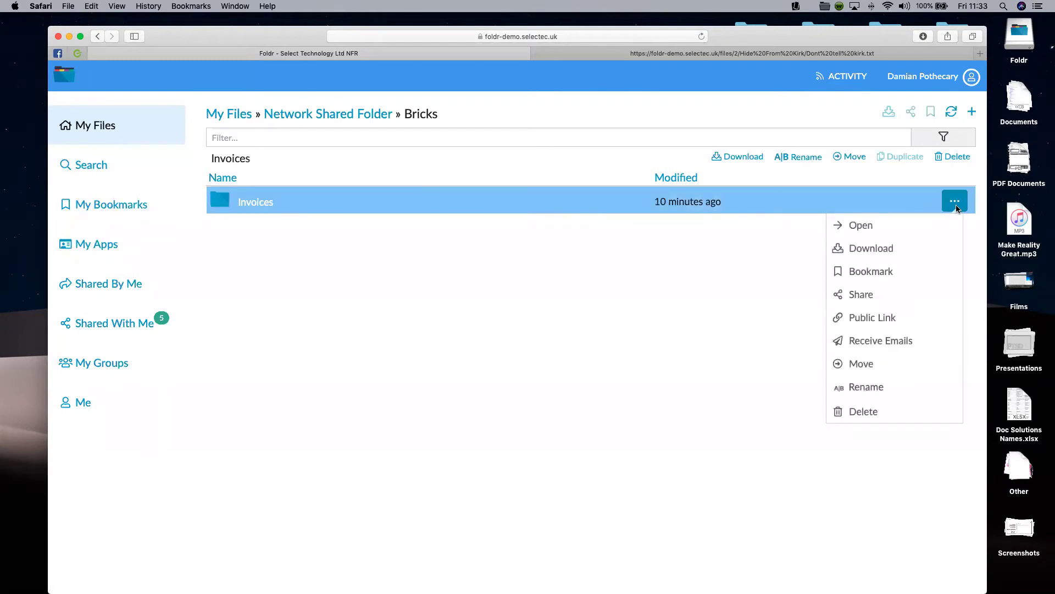
click(881, 317)
Step: Create the Invoices public link with the custom address BricksAndMortarDemo
click(774, 246)
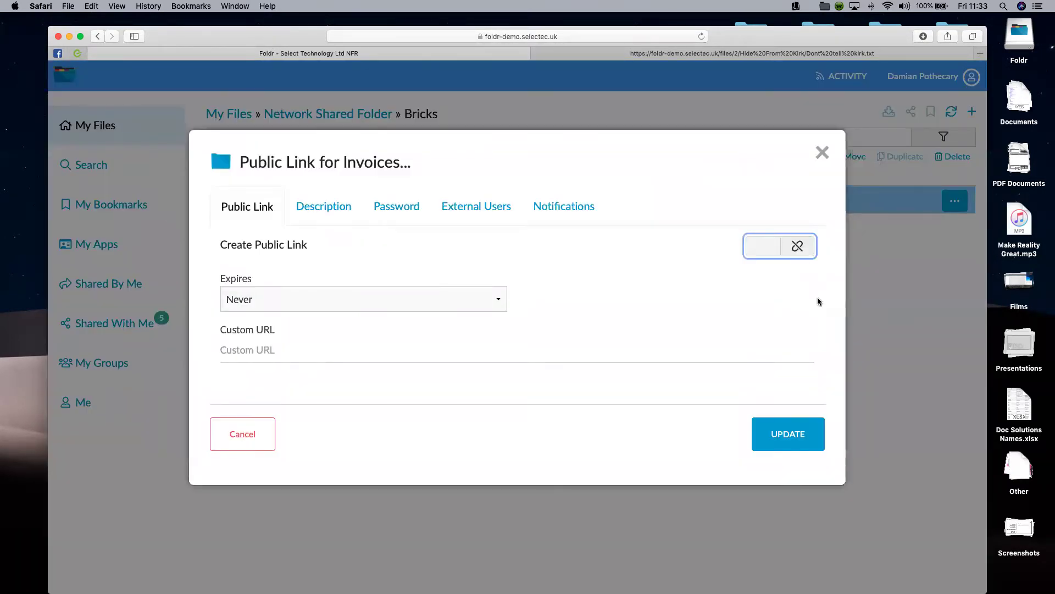
click(314, 350)
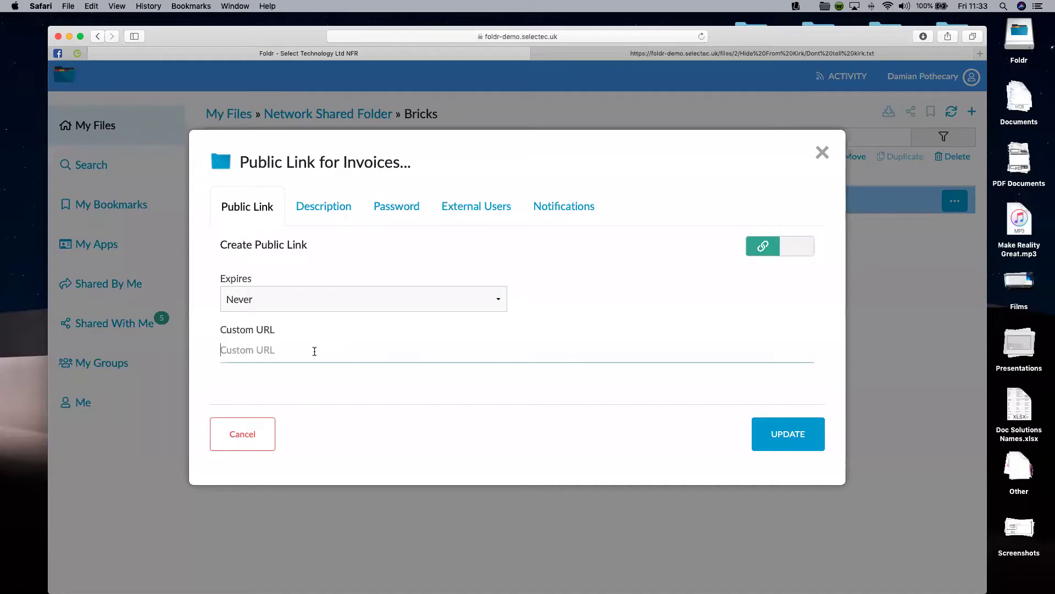
text(Bricks)
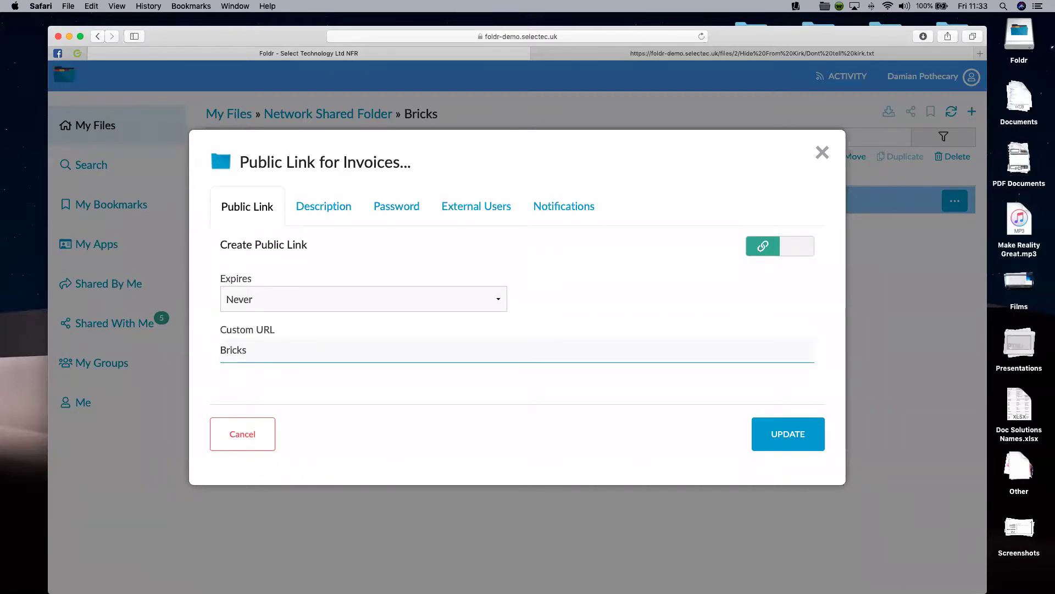
text(AndMortarDemo)
click(780, 434)
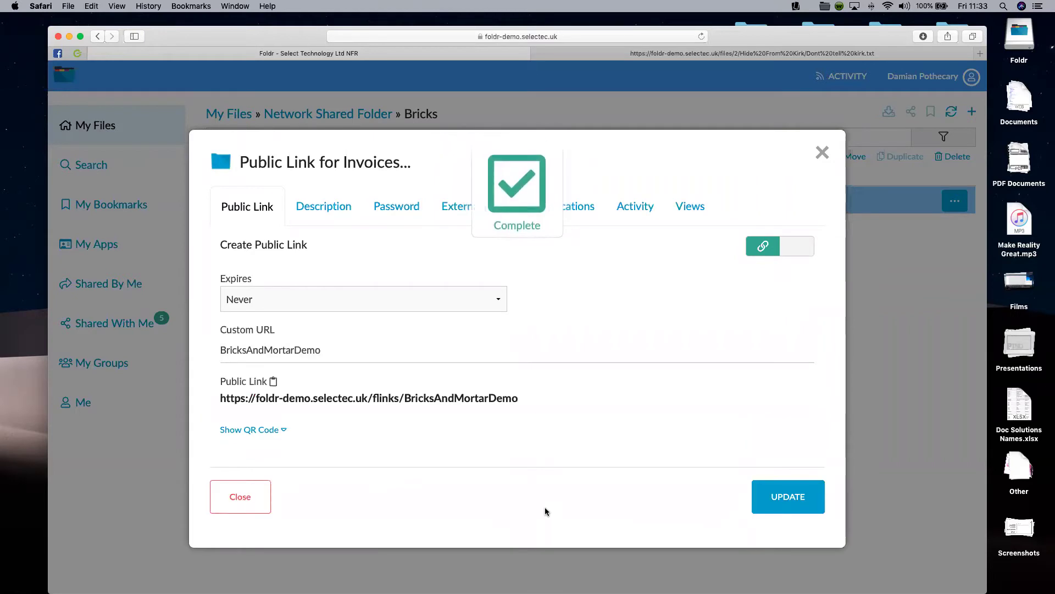
Step: Show the link's QR code and copy the public link URL
click(262, 431)
scroll(542, 495, down, 3)
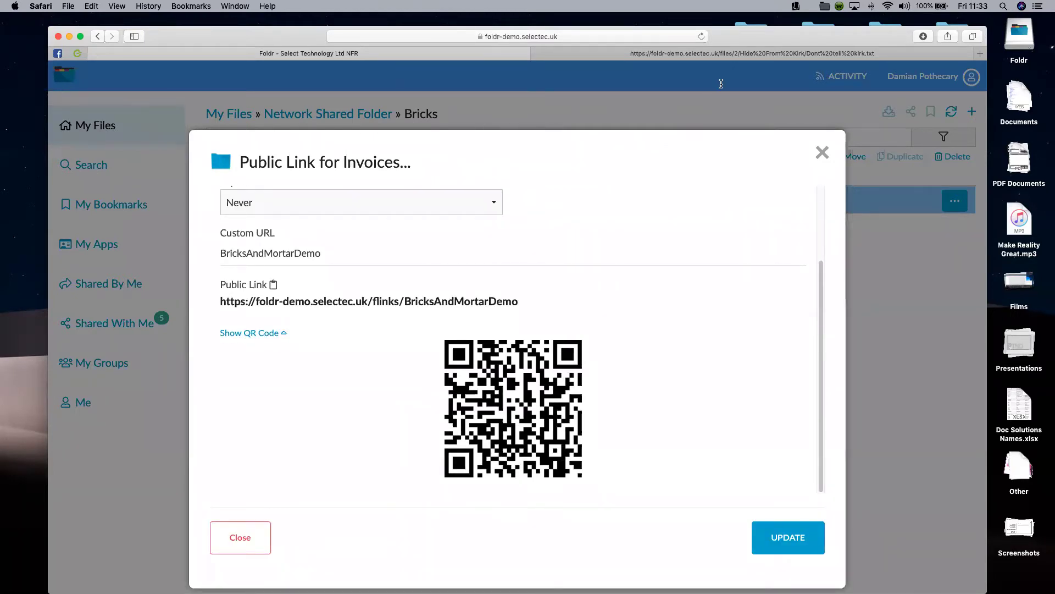
drag(526, 304, 220, 301)
right_click(304, 301)
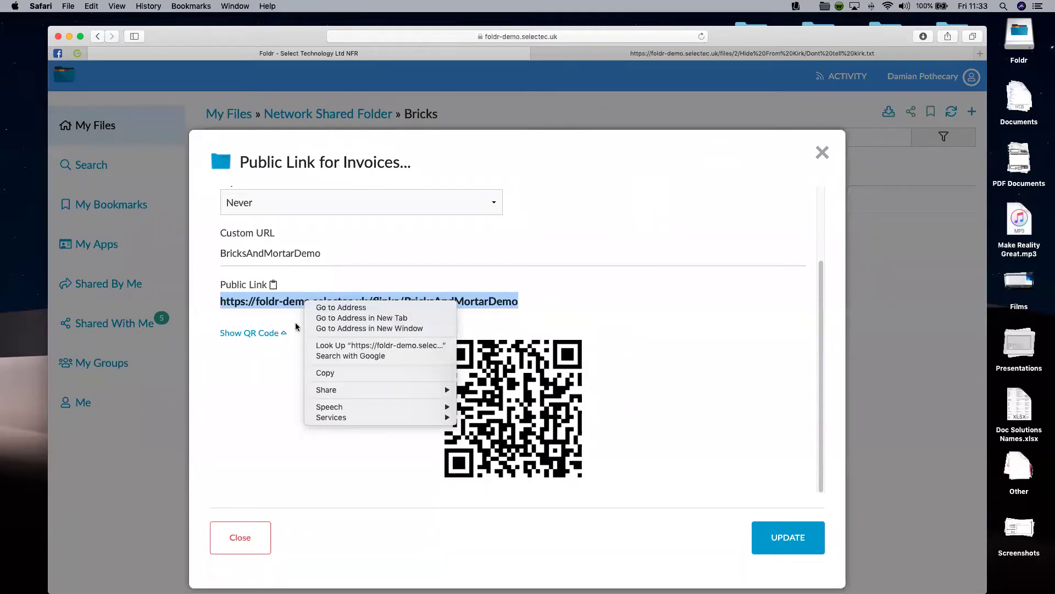
click(367, 373)
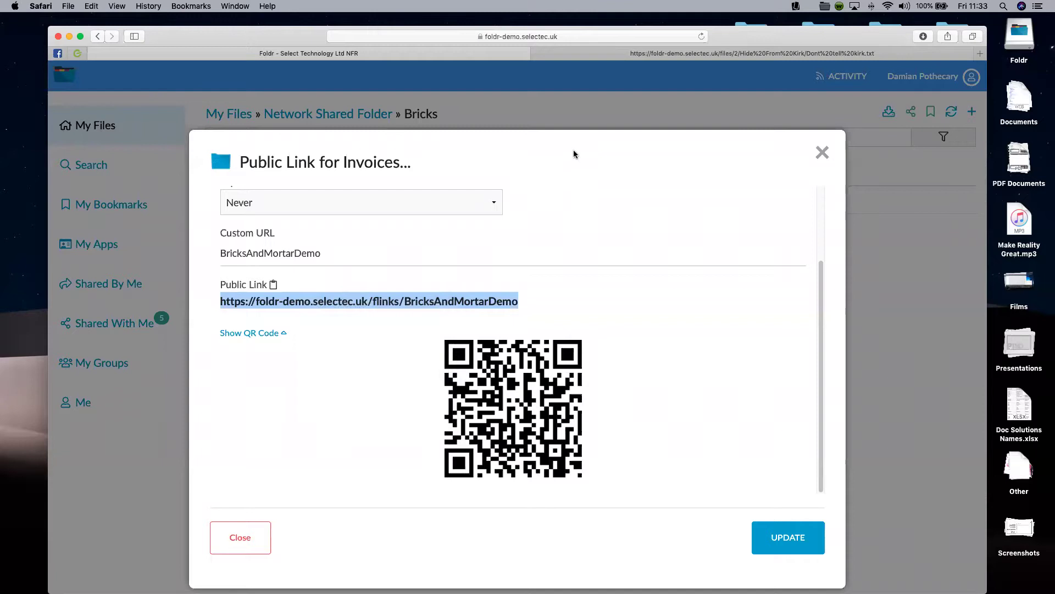
click(604, 148)
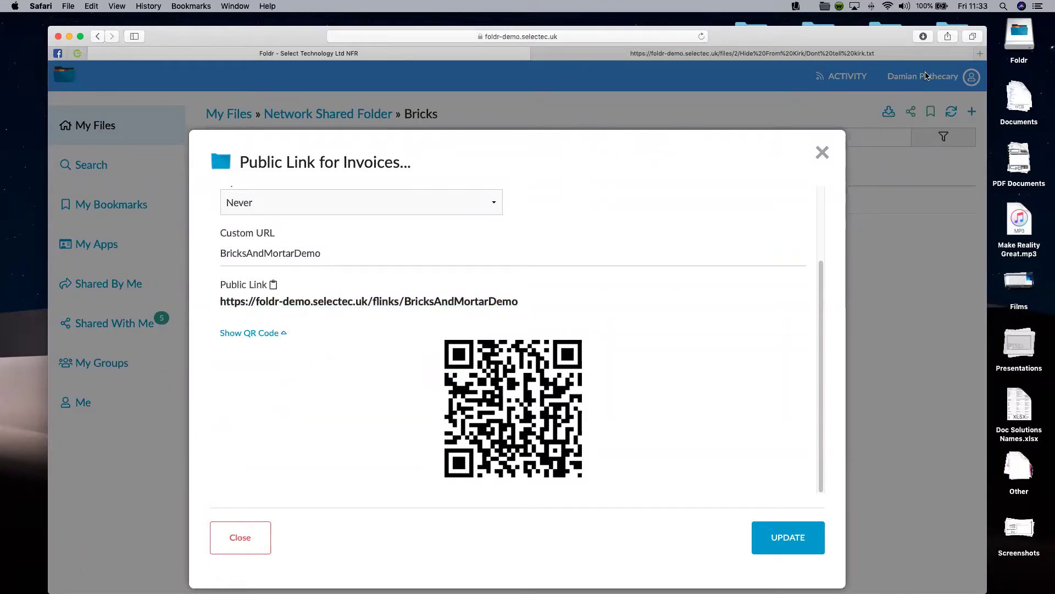
click(981, 54)
Step: Load the copied public link in a new private window and place it alongside
right_click(586, 36)
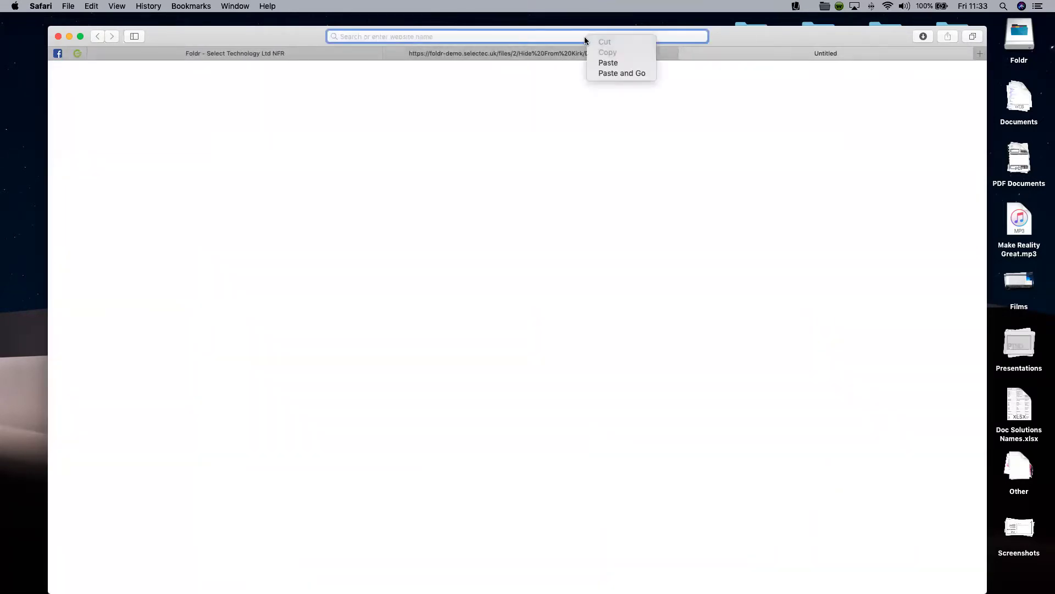
click(68, 6)
key(shift+super+n)
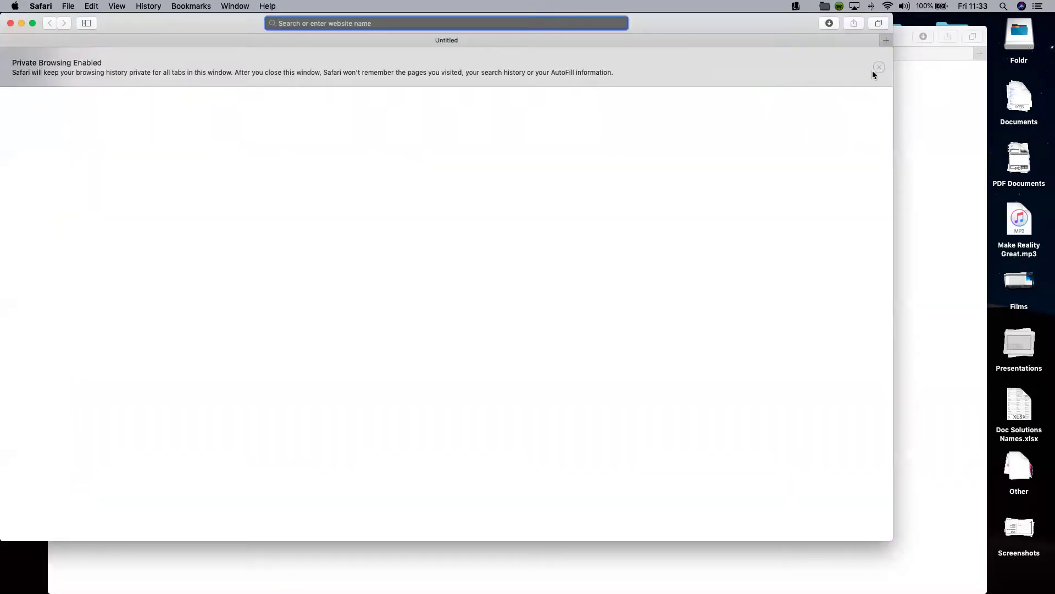
right_click(467, 32)
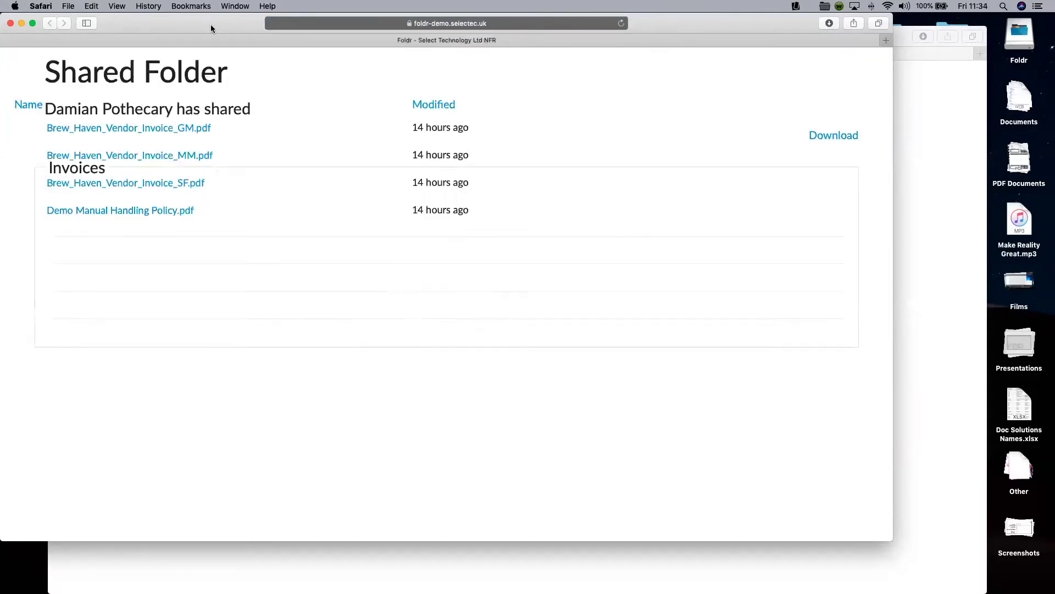
drag(216, 26, 410, 120)
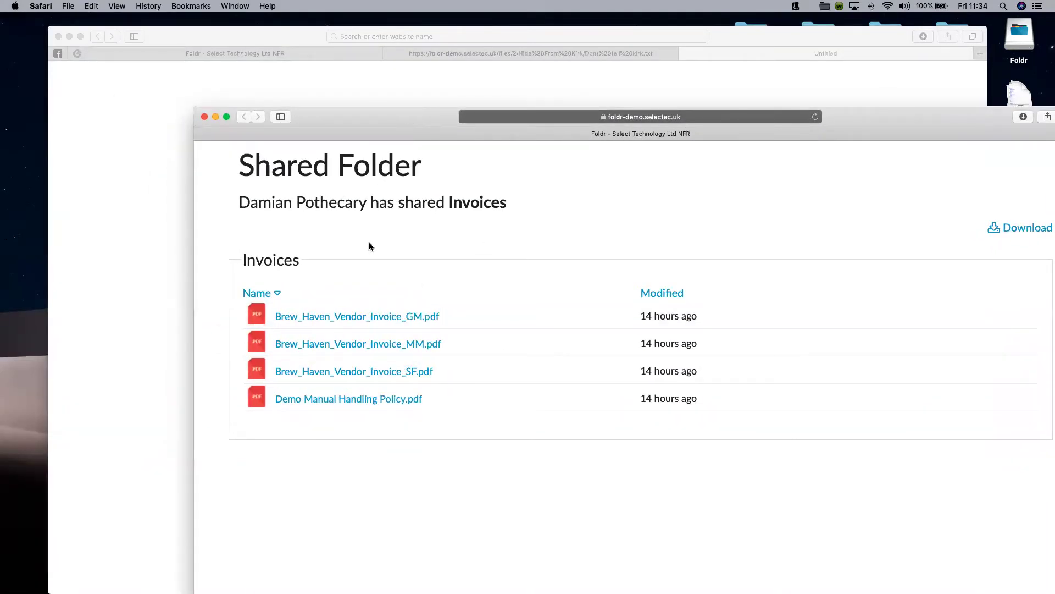
Step: Return to the original Foldr tab showing the Invoices Public Link dialog
click(137, 97)
click(433, 55)
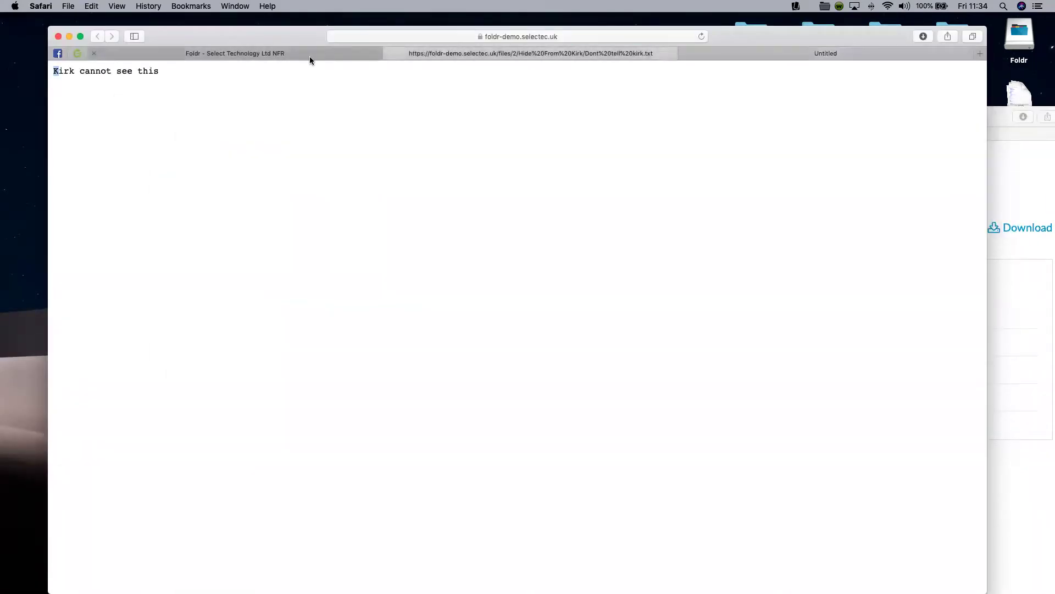
click(308, 55)
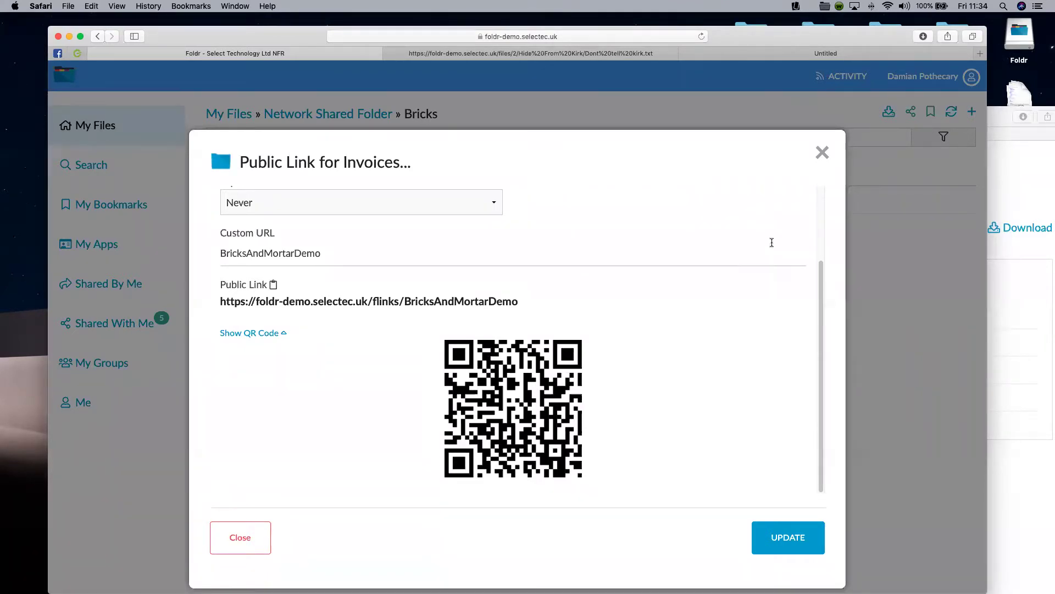
Step: Switch off the Invoices folder's Create Public Link option and update it
drag(820, 361, 819, 237)
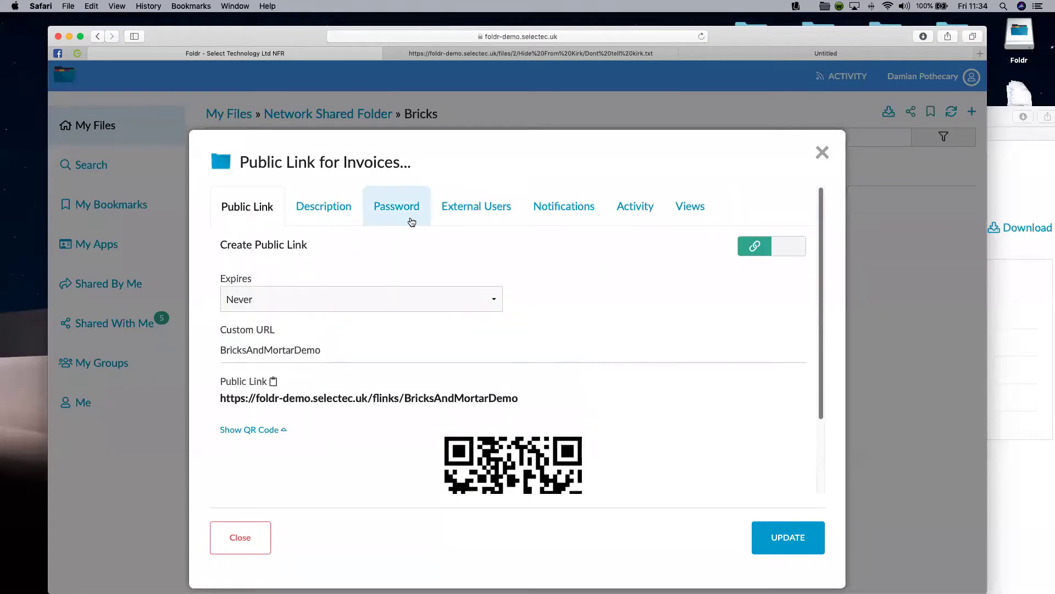
click(765, 252)
click(792, 334)
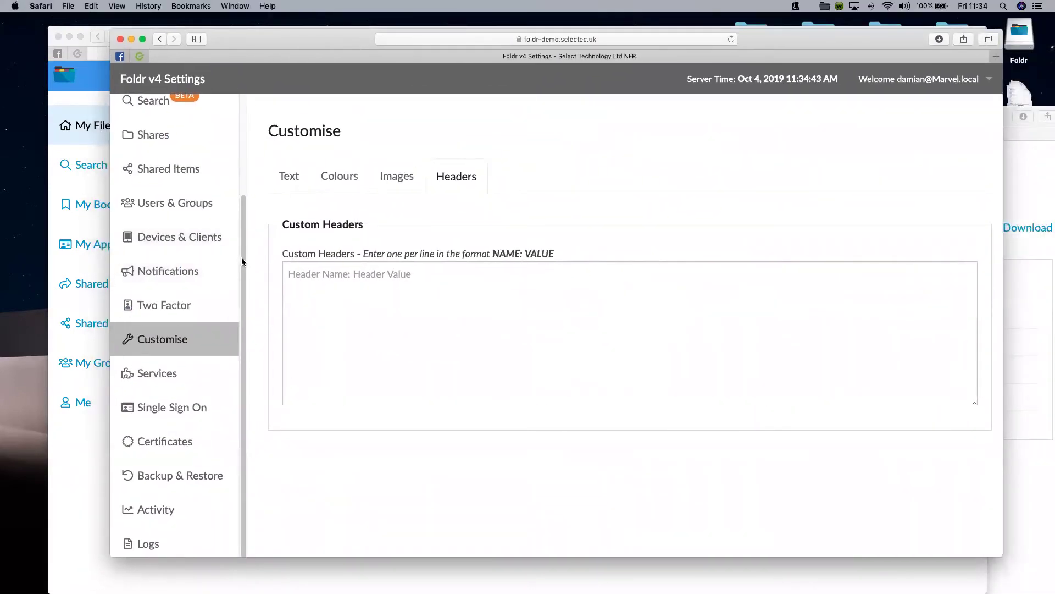
drag(243, 259, 244, 138)
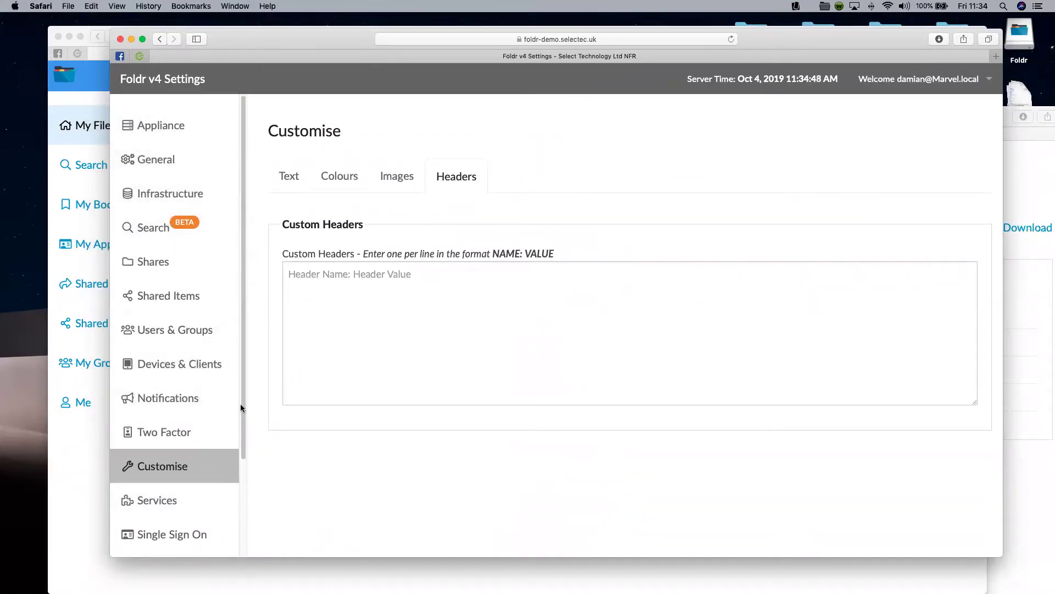
drag(245, 408, 243, 536)
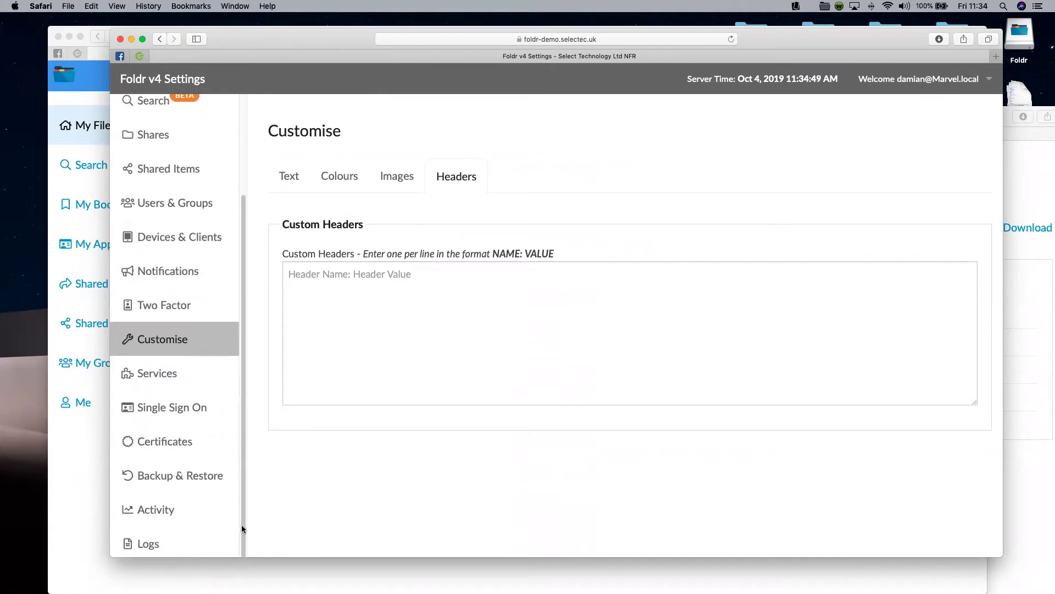
Step: Open the Activity audit log's filters and view its Storage and Activities options
click(187, 509)
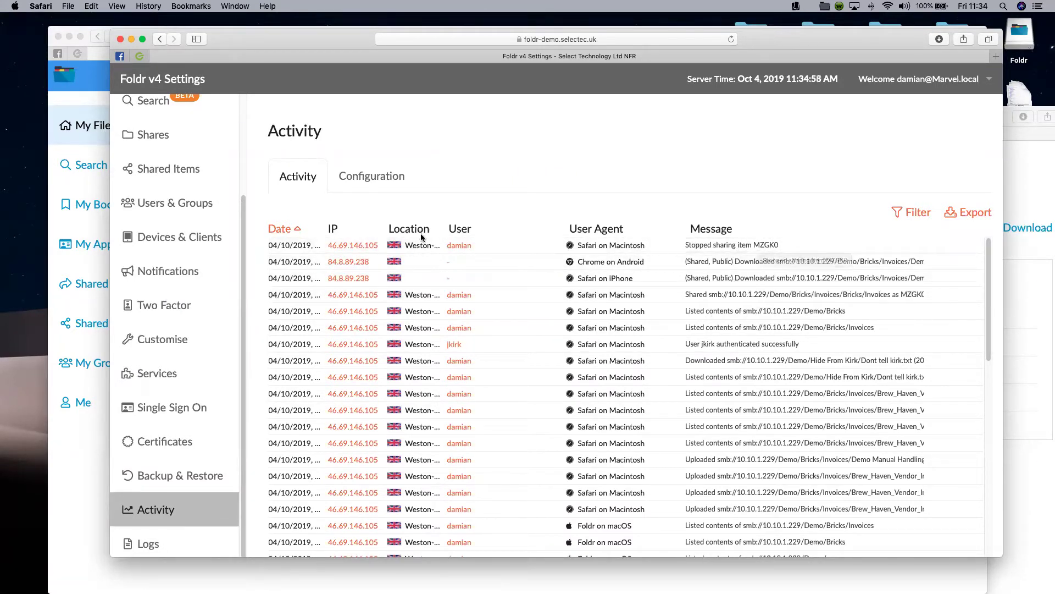
click(911, 213)
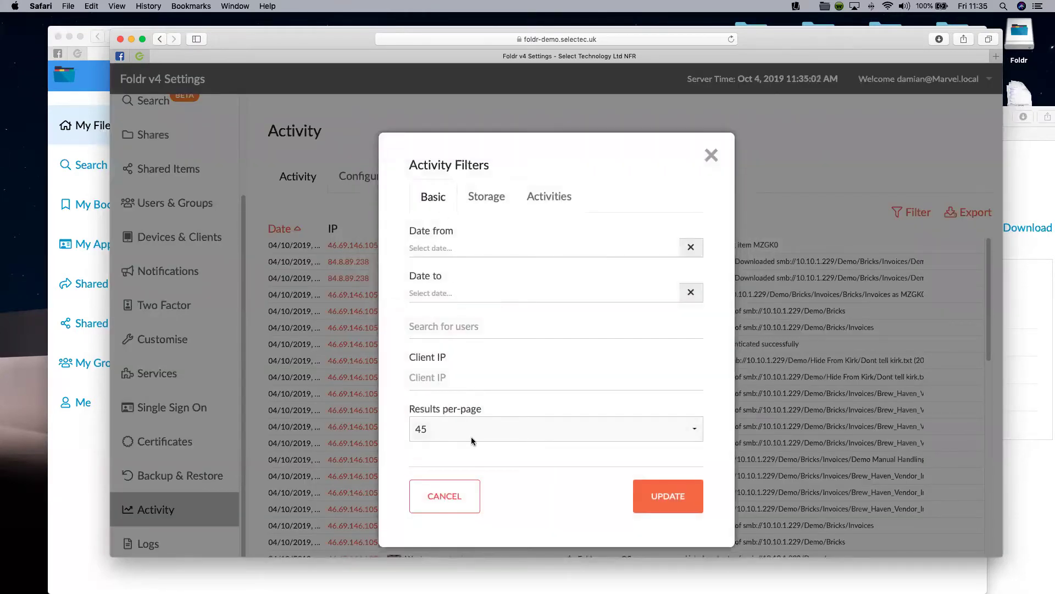
click(487, 198)
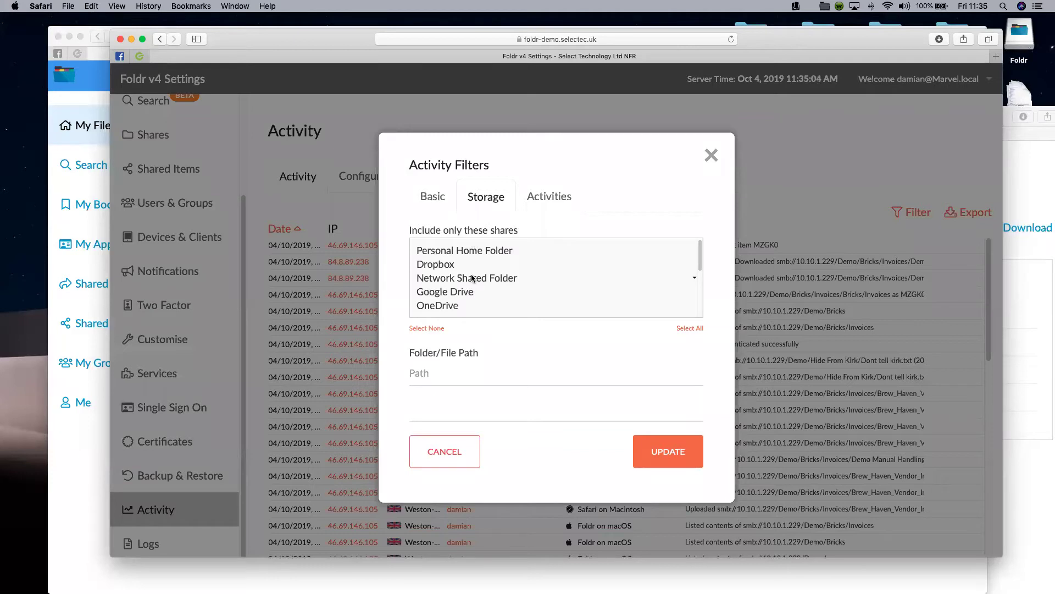
click(546, 199)
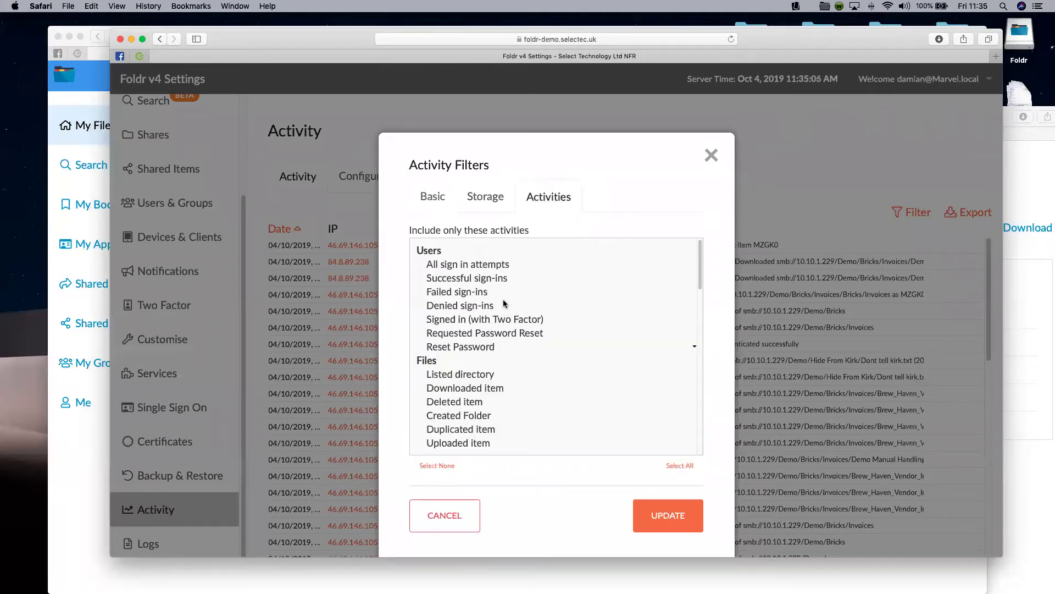
mouse_move(701, 261)
mouse_down()
mouse_move(697, 437)
mouse_move(708, 245)
mouse_up()
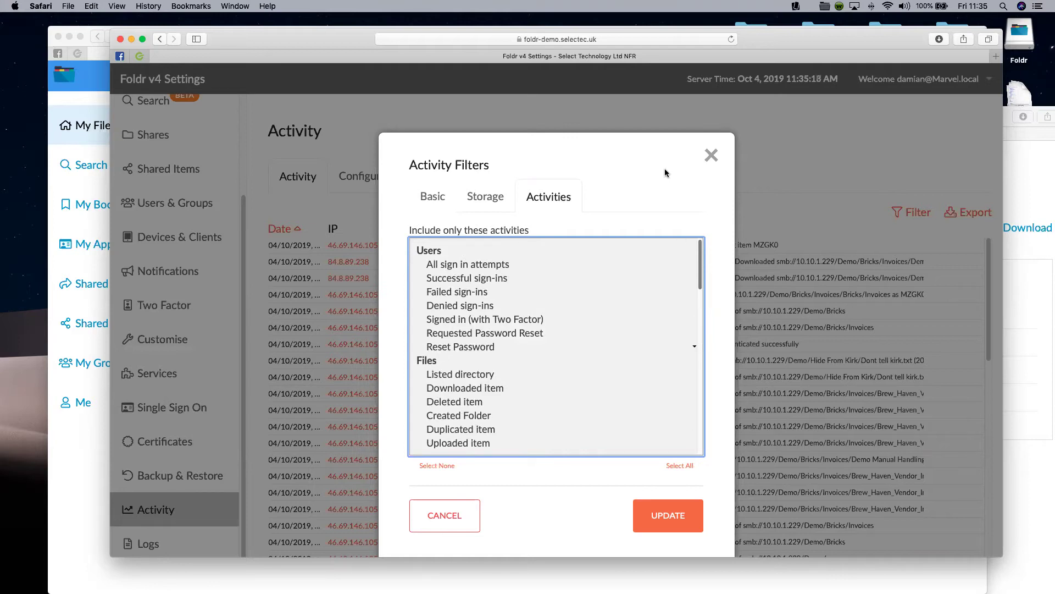
Step: Close the Activity Filters dialog and go to My Bookmarks in the Foldr file view
click(711, 156)
click(90, 170)
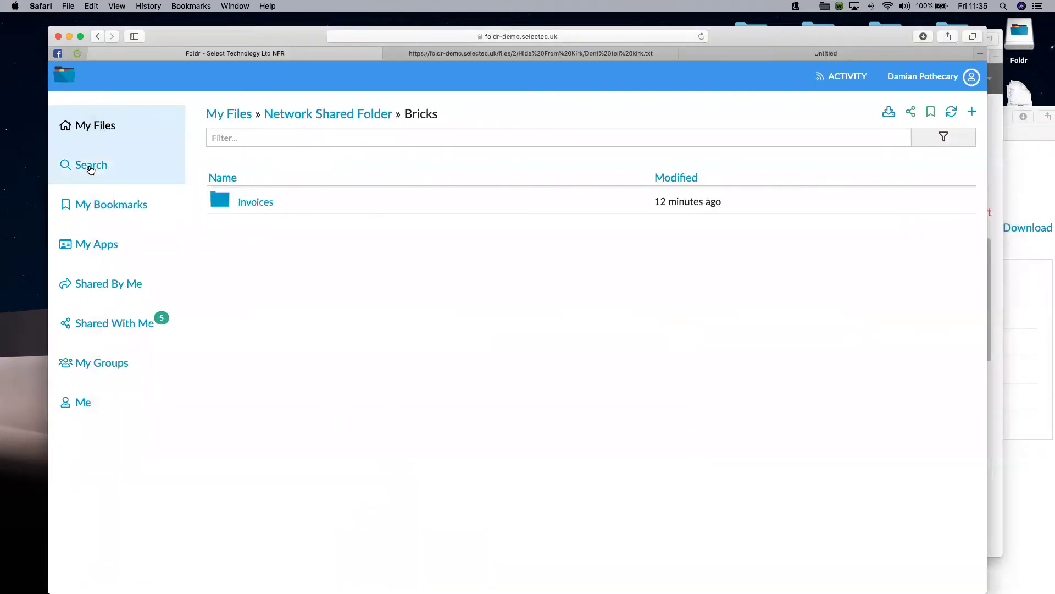
click(89, 170)
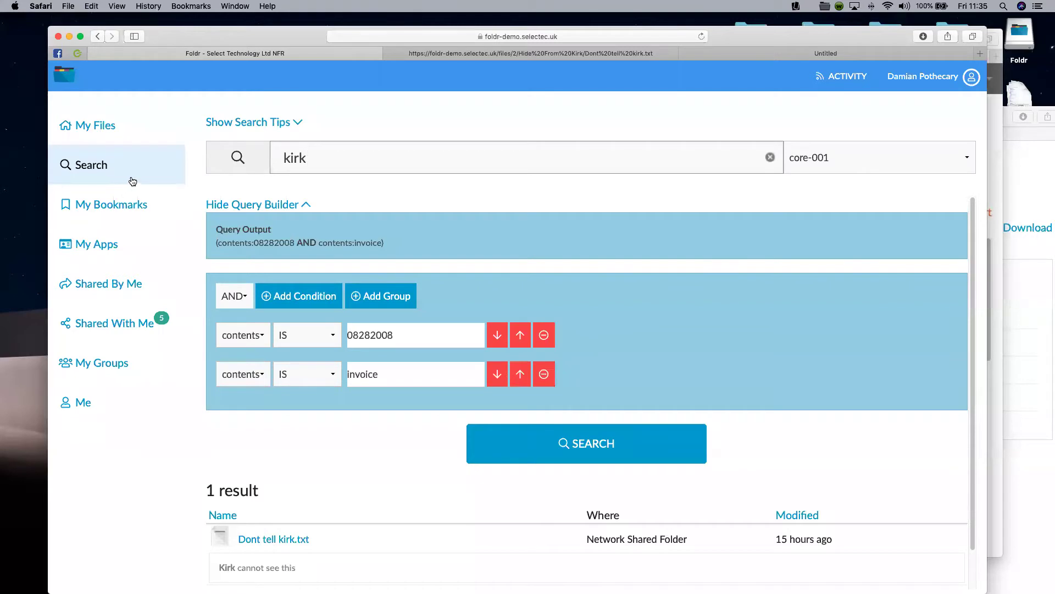
click(124, 202)
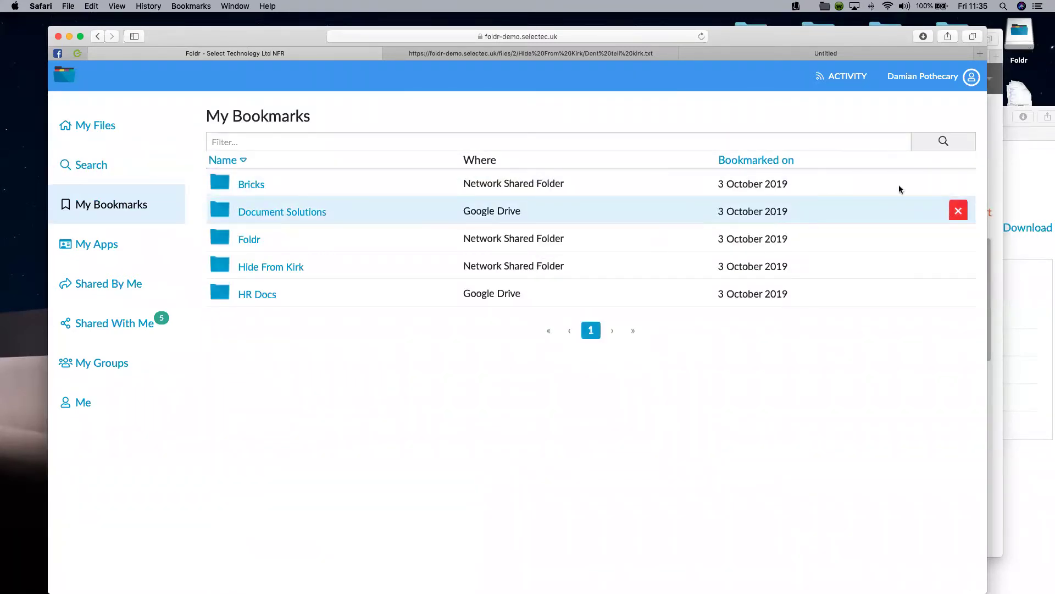
Step: Enable receiving emails into the Bricks Invoices folder, saving message bodies as PDF
click(252, 185)
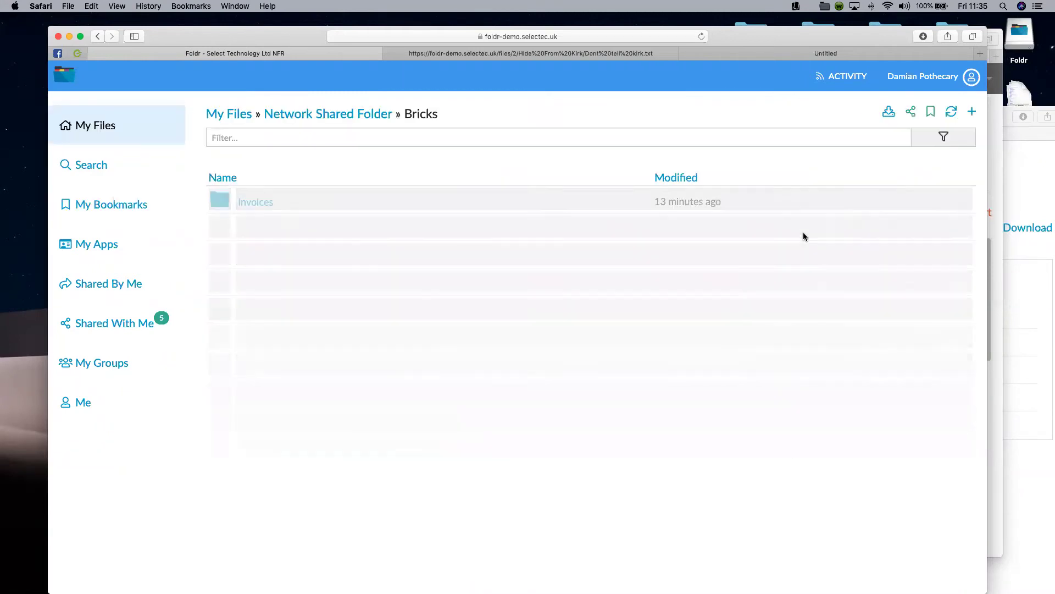
click(954, 204)
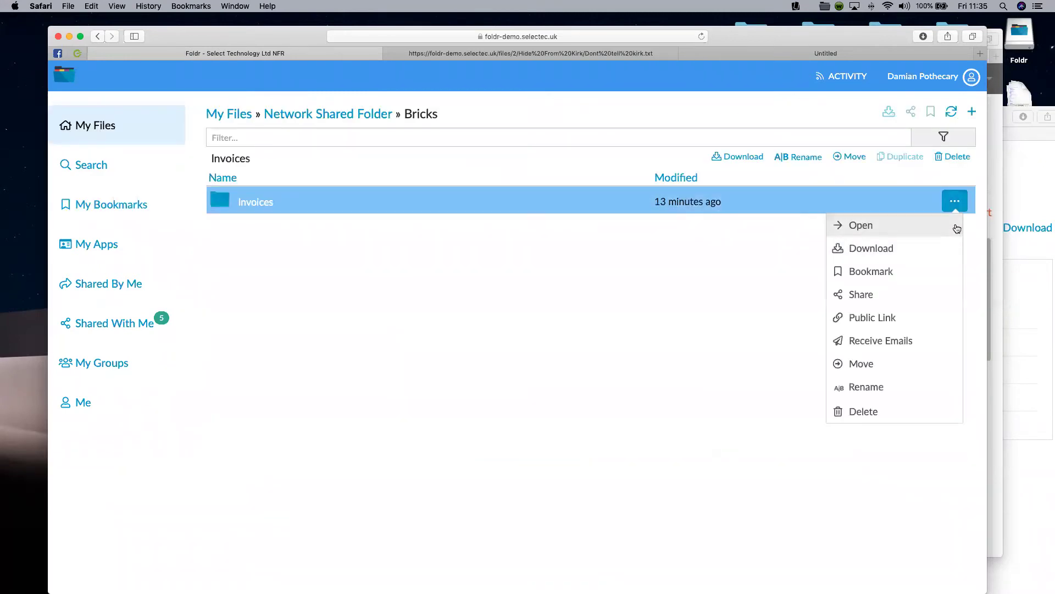
click(909, 342)
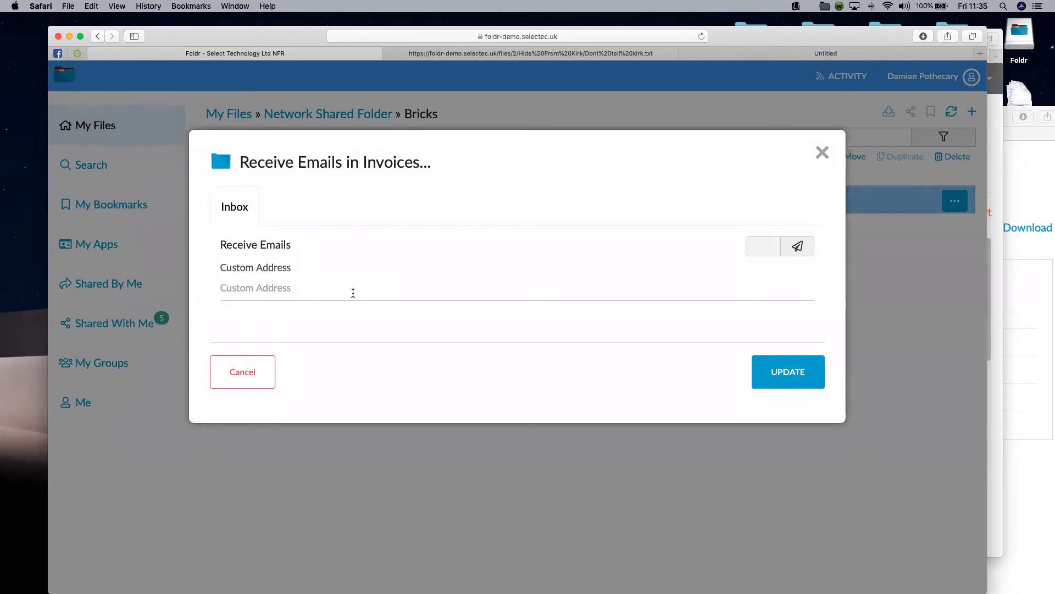
click(765, 255)
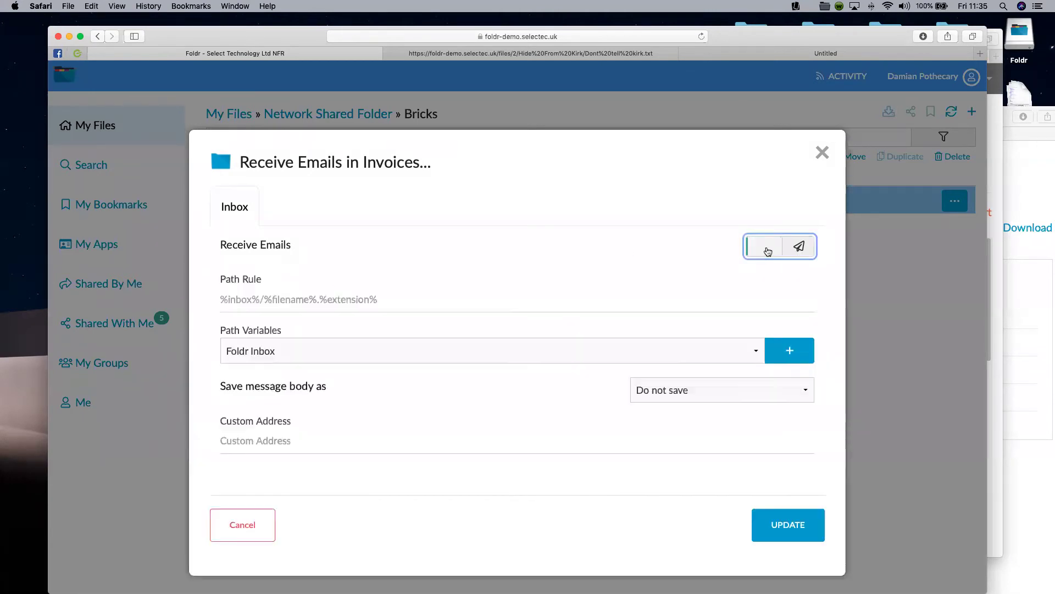
click(762, 390)
click(727, 412)
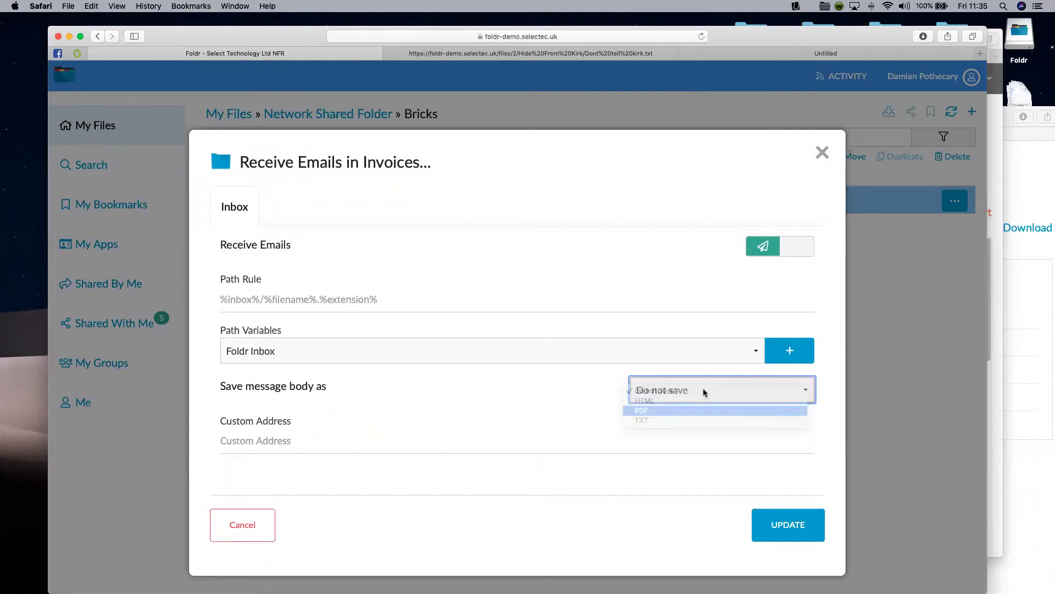
Step: Build the path rule from Sender Address then Received Date, then close the settings
click(388, 445)
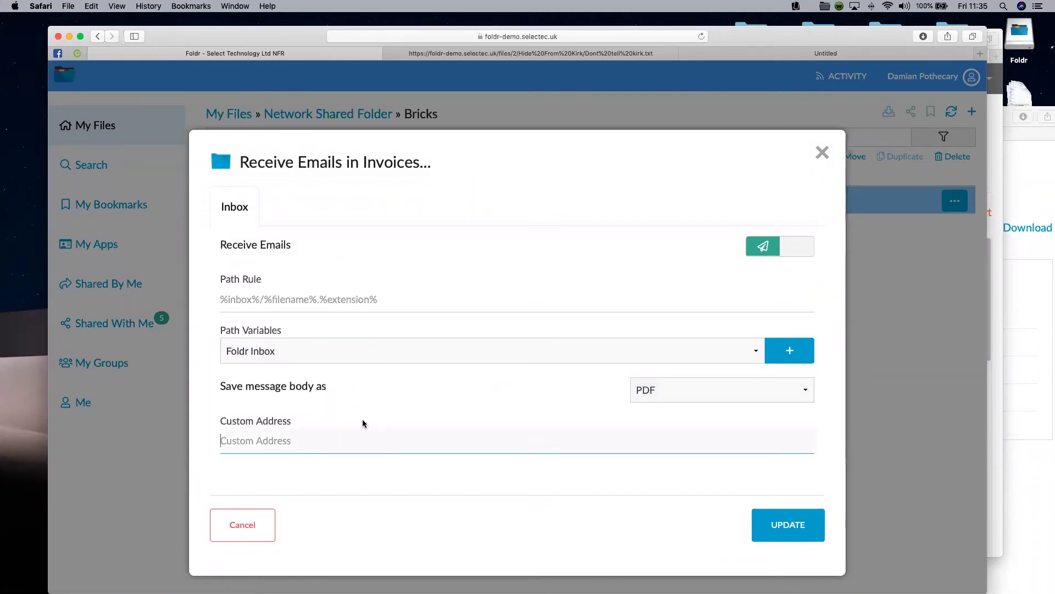
click(378, 350)
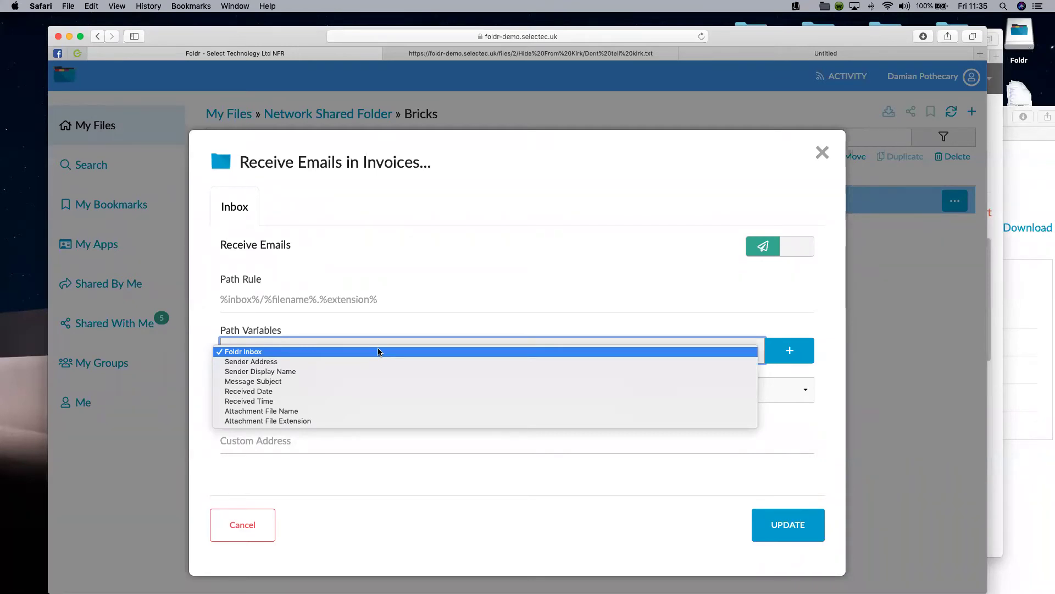
click(377, 361)
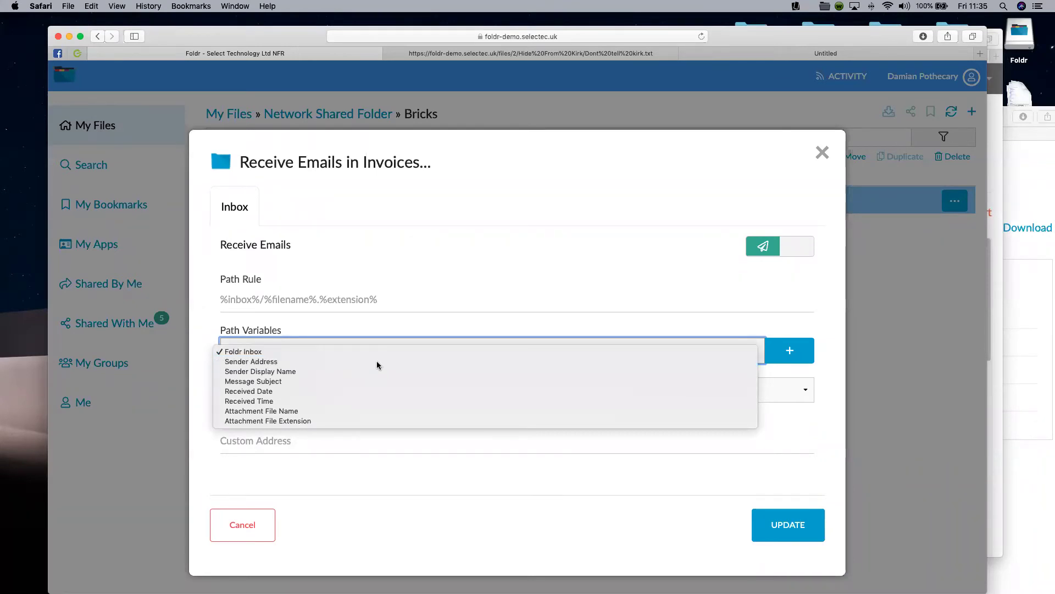
click(790, 350)
click(566, 352)
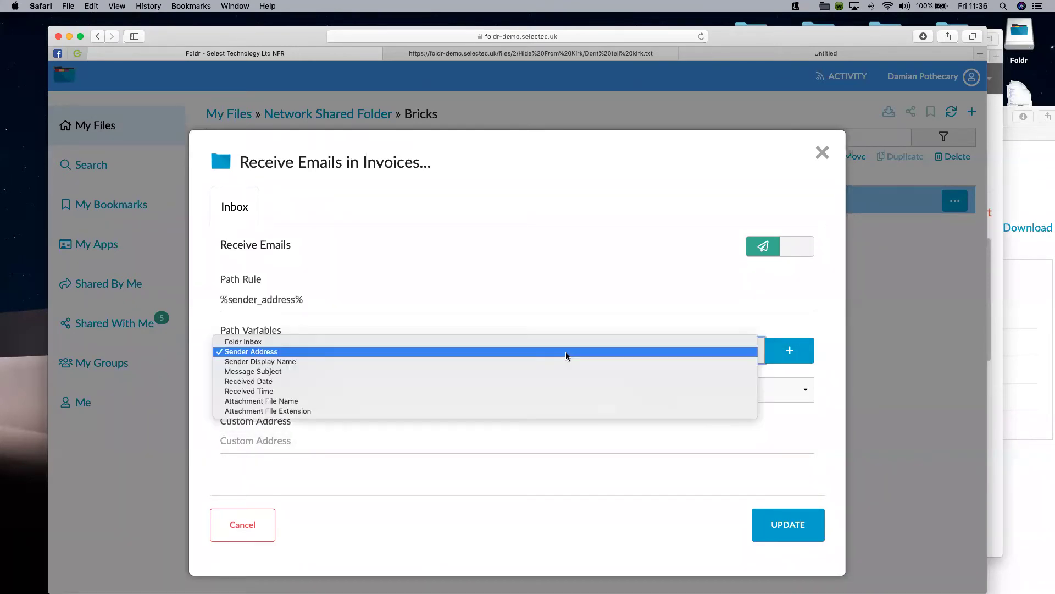
click(758, 351)
click(762, 364)
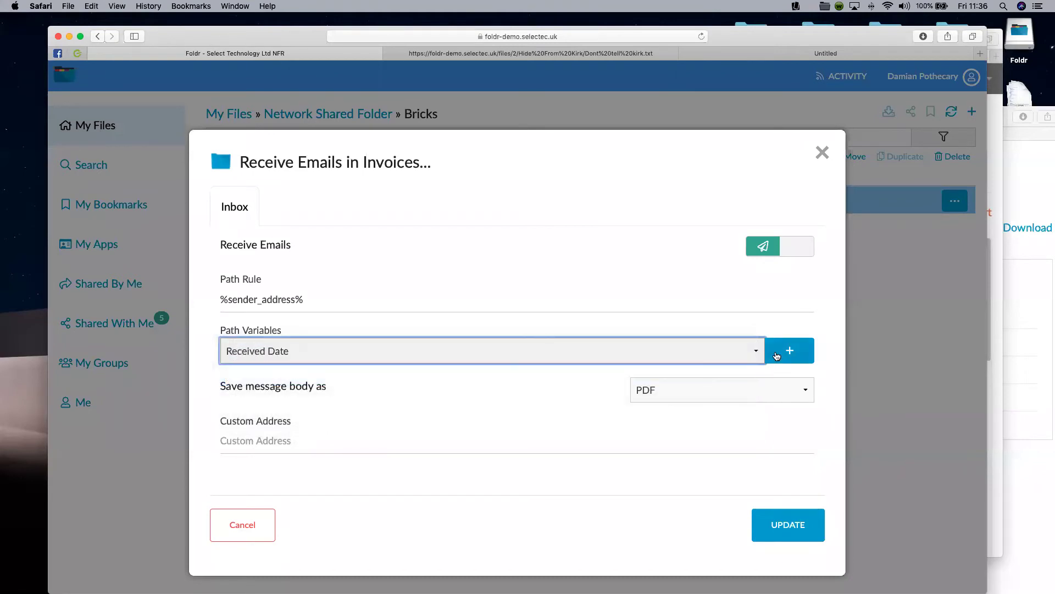
click(790, 350)
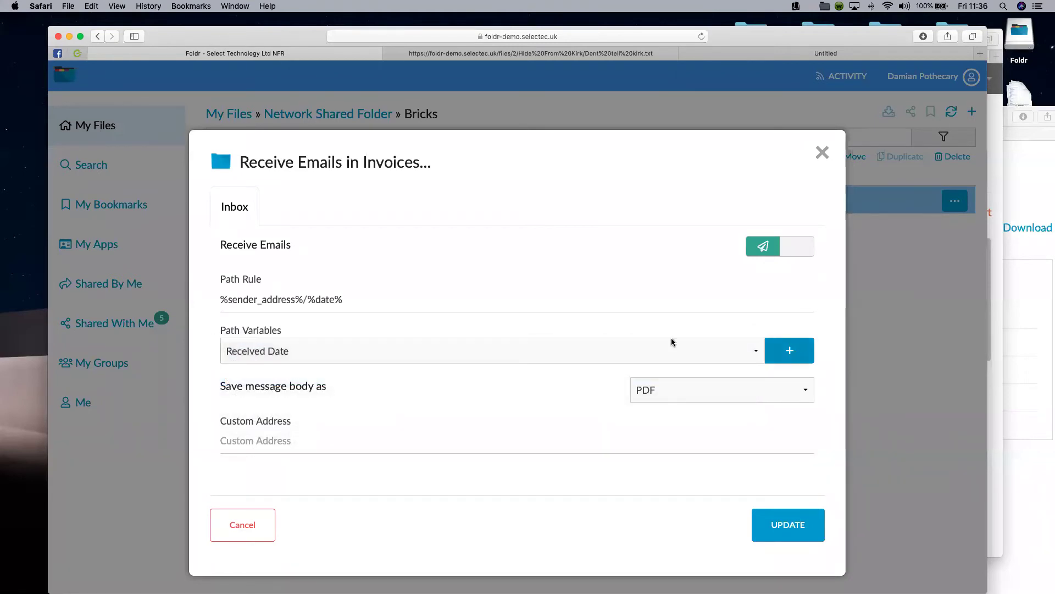
click(821, 154)
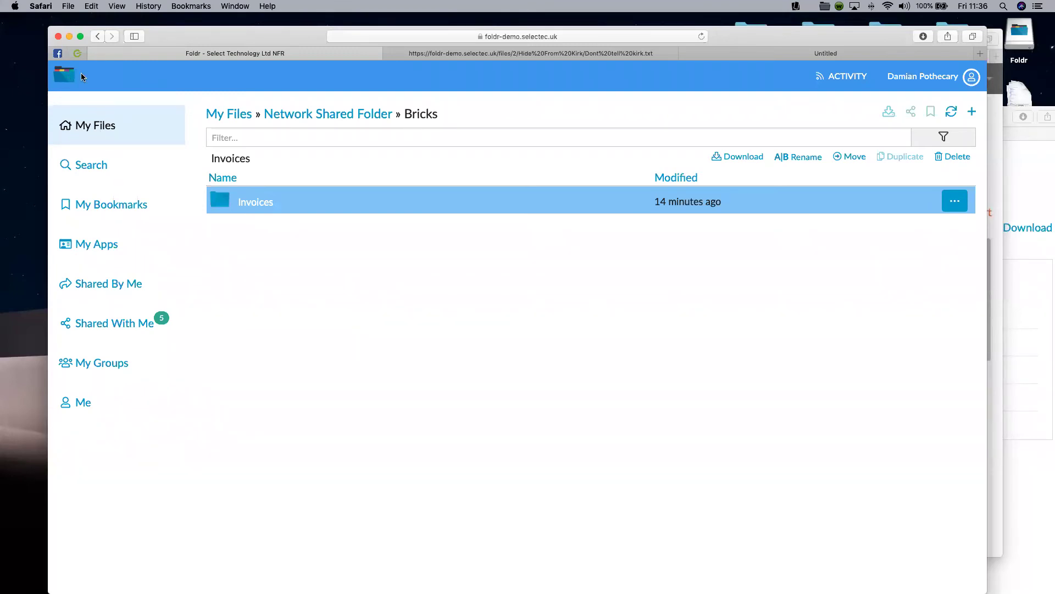
Step: Show the Activity feed beside the Bricks folder
click(844, 76)
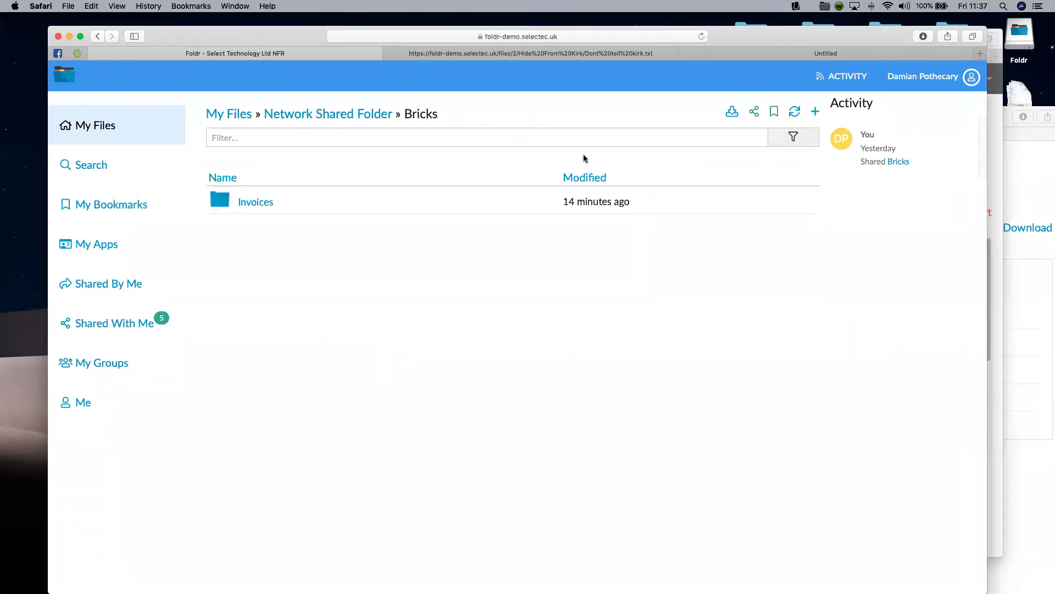
Step: Set the search term and first contents condition to 578121 and run the search
click(128, 173)
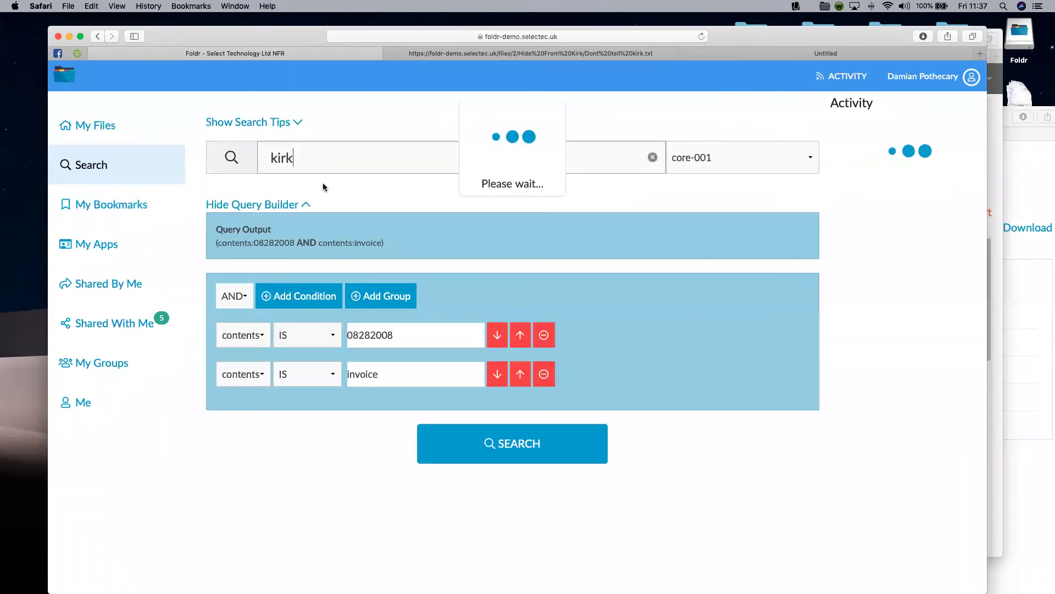
click(243, 206)
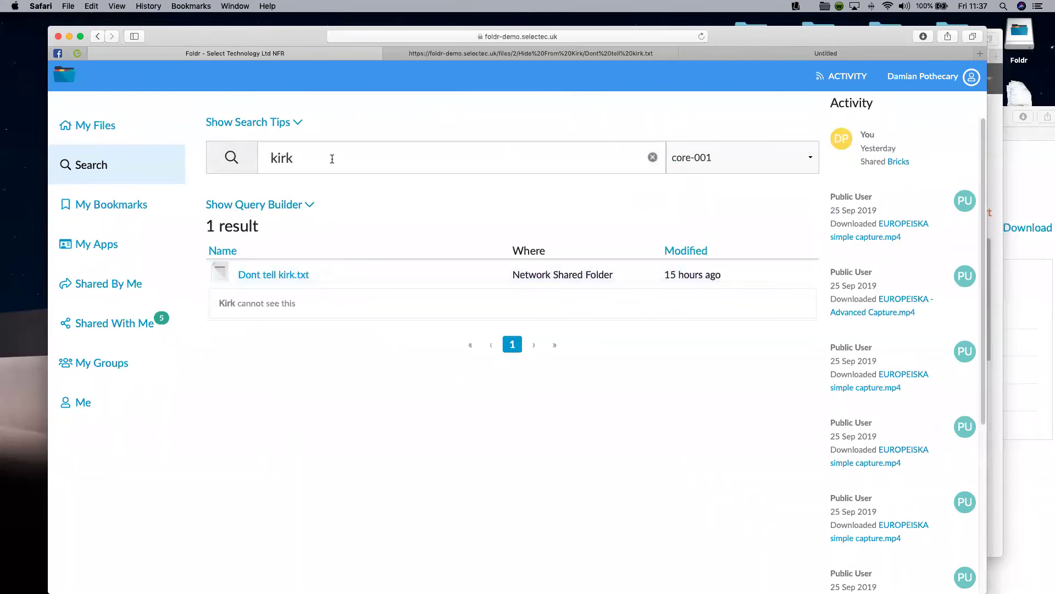
drag(331, 160, 209, 160)
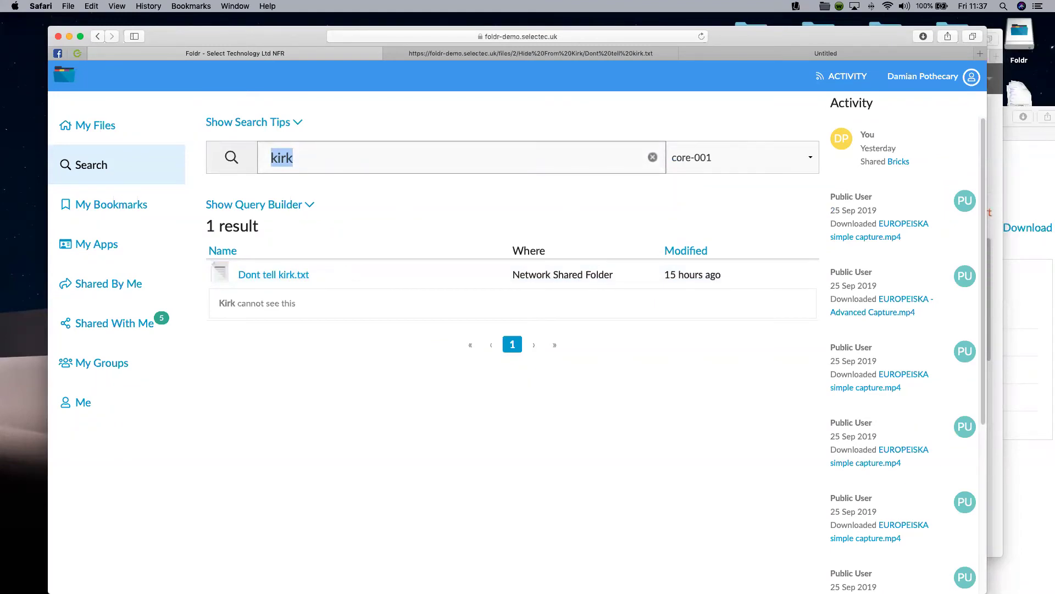
text(578121)
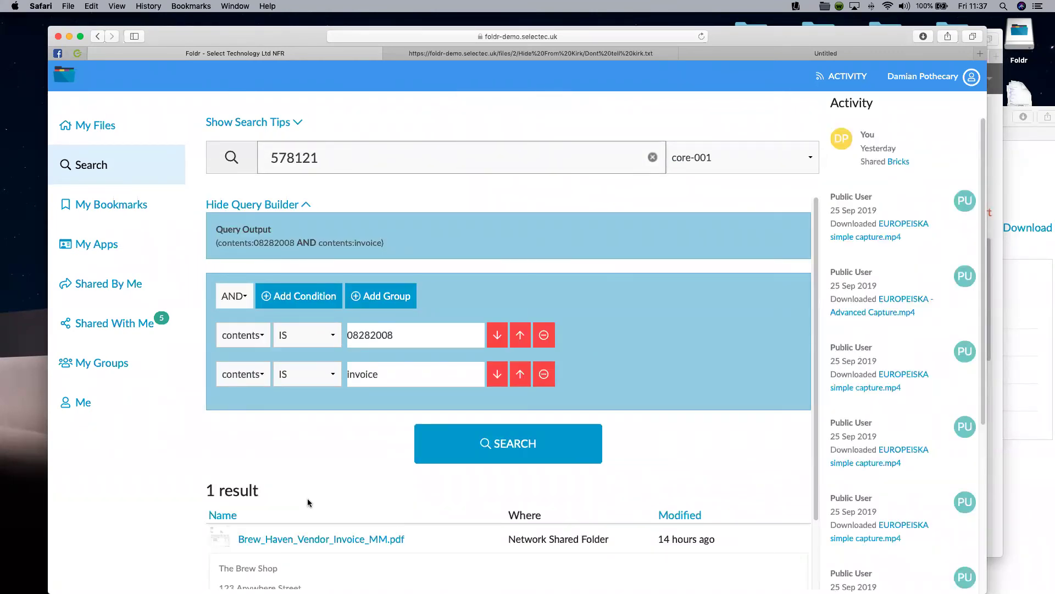
scroll(308, 503, down, 3)
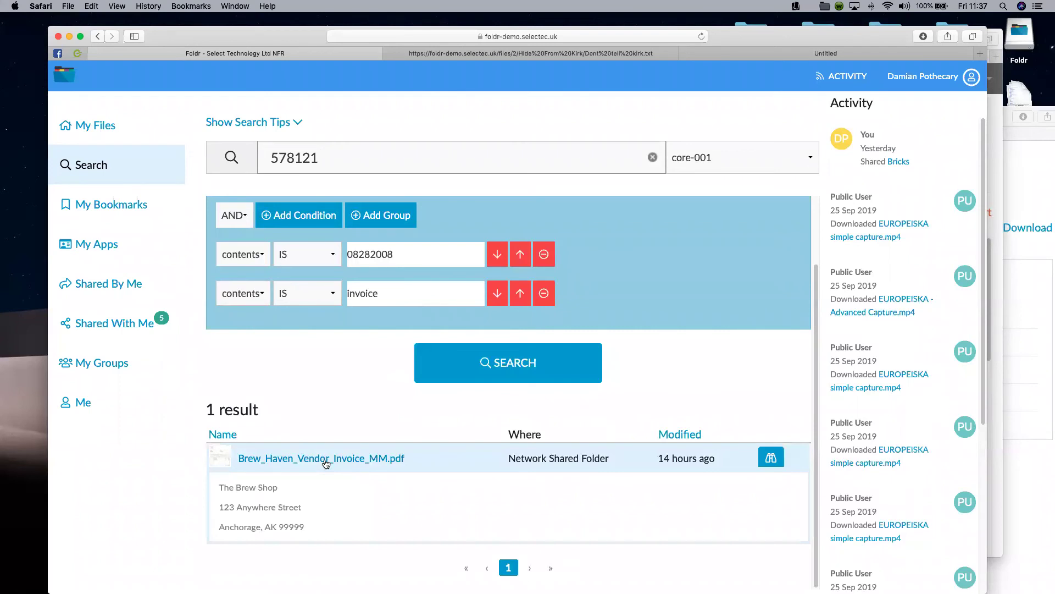
drag(406, 254, 334, 258)
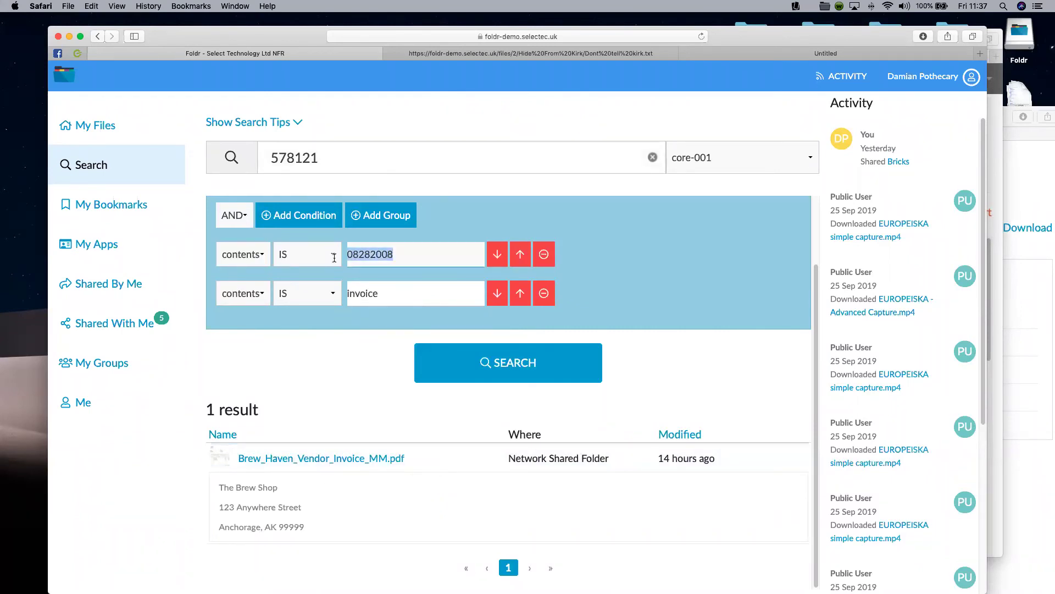
text(578)
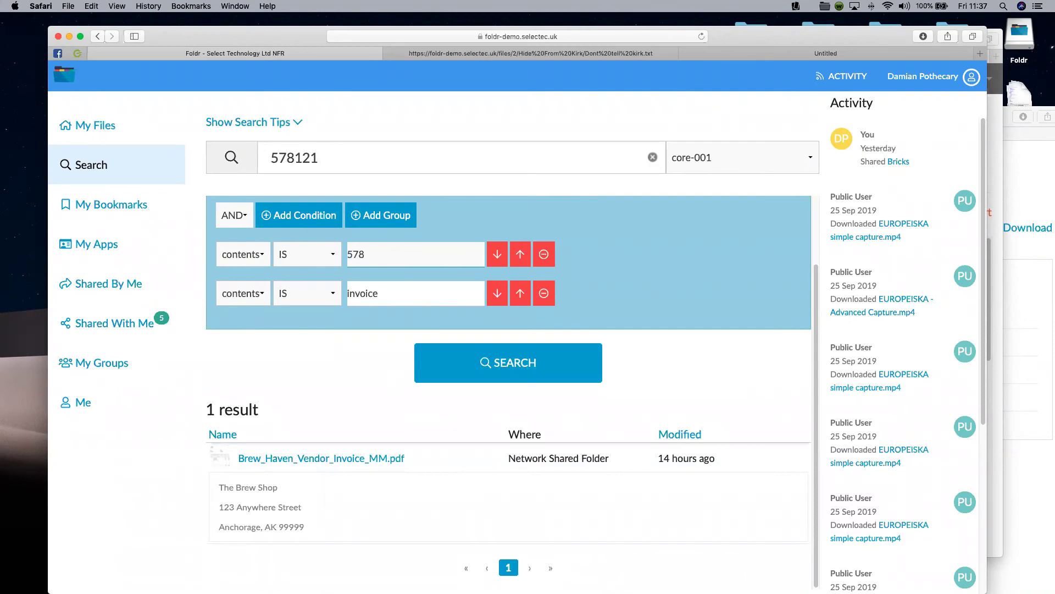
text(121)
click(525, 363)
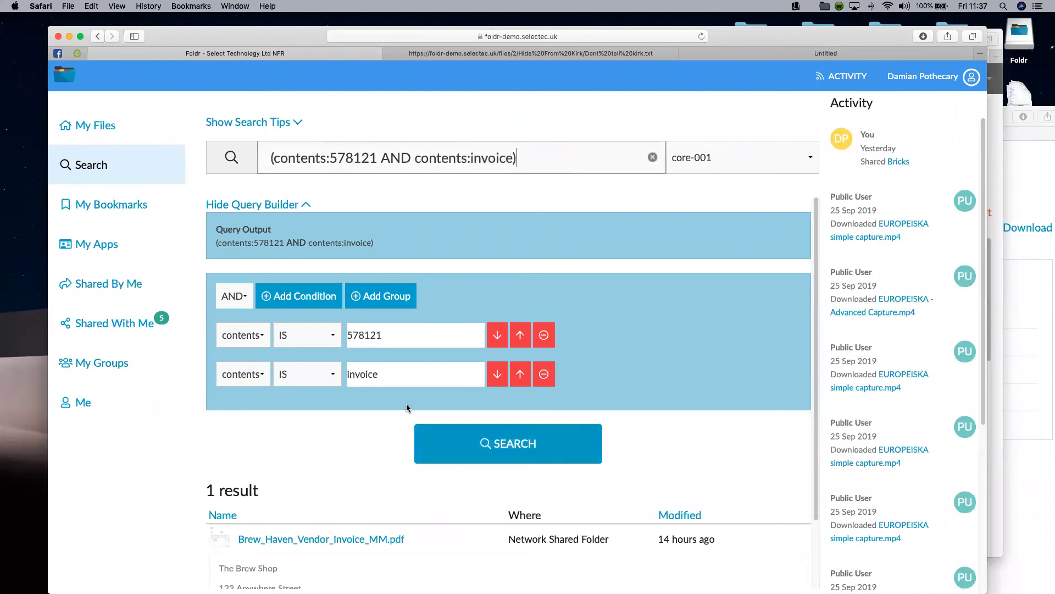
scroll(328, 478, down, 3)
Step: Add a third condition matching contents 'brew shop' and run the search
click(306, 220)
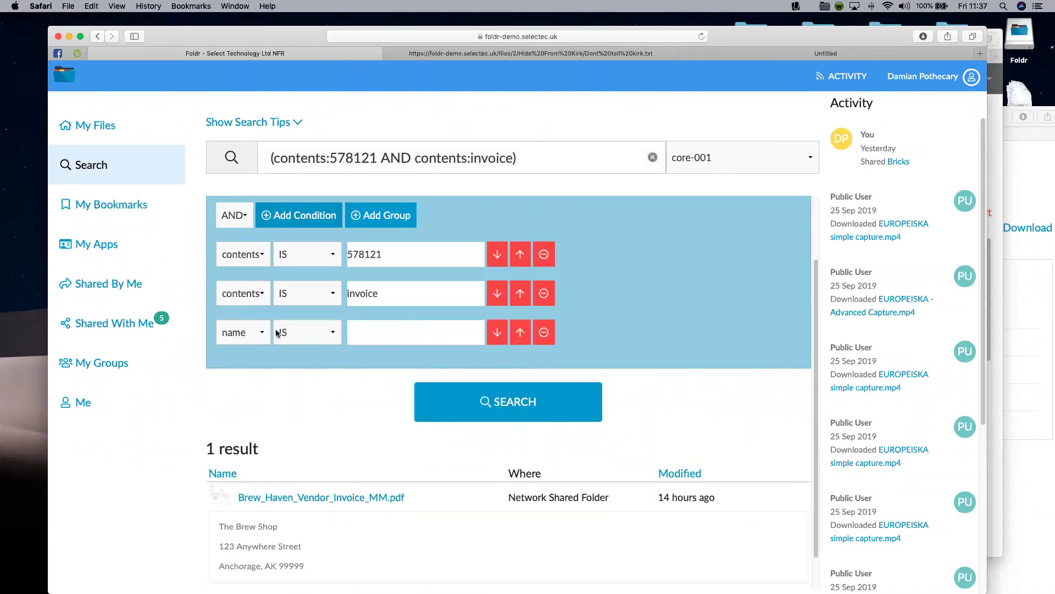
click(266, 335)
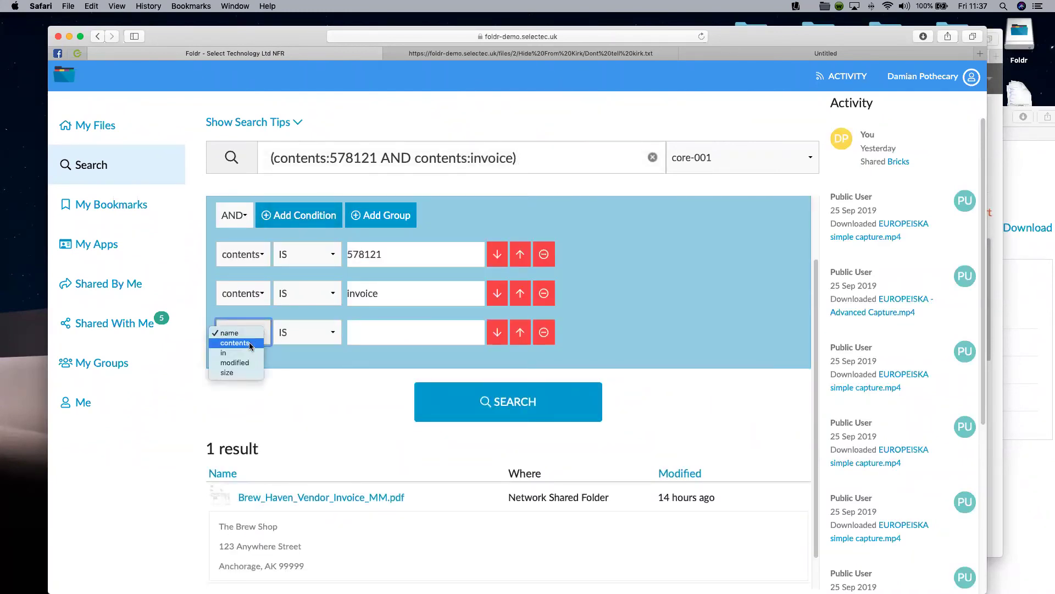
click(253, 344)
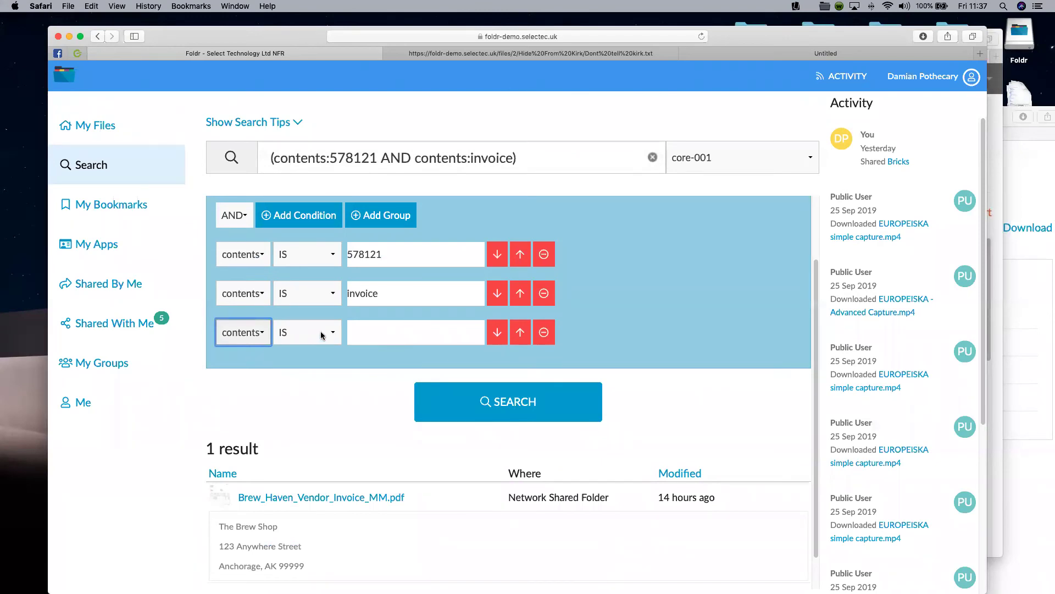
click(322, 334)
click(369, 342)
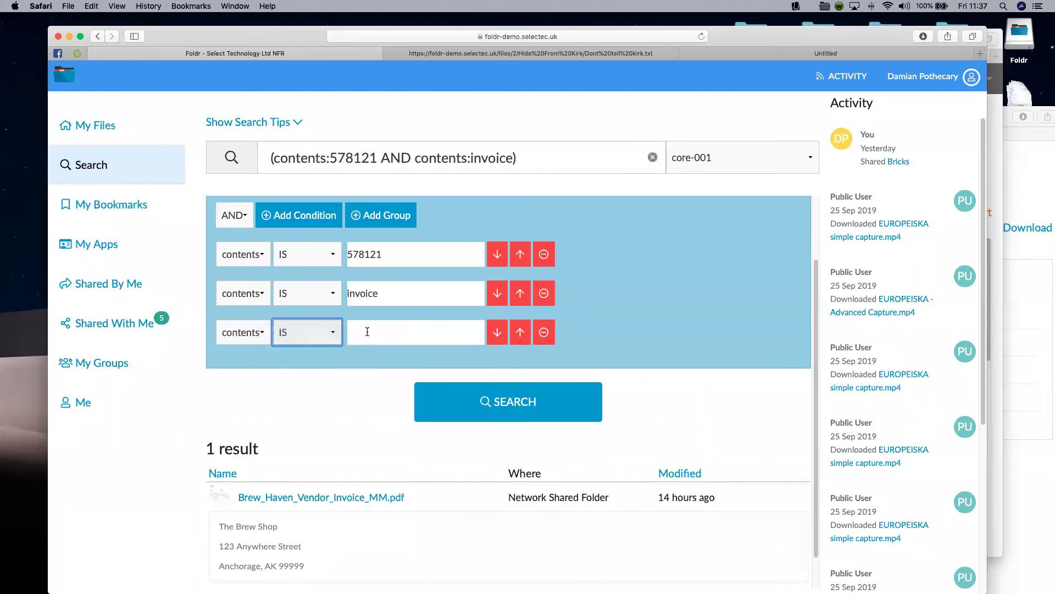
click(367, 331)
text(bre)
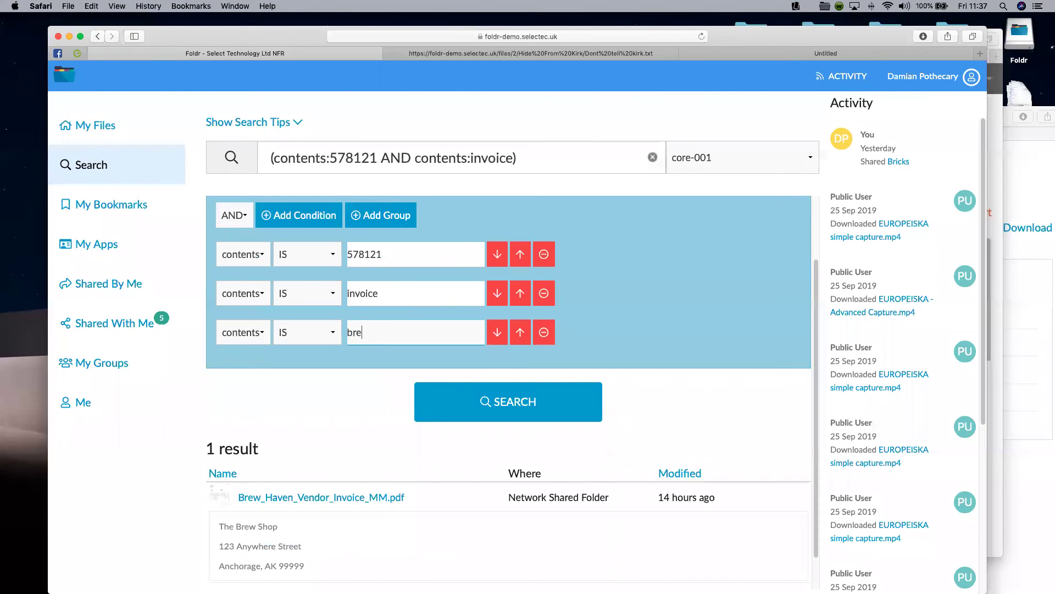
text(w shop)
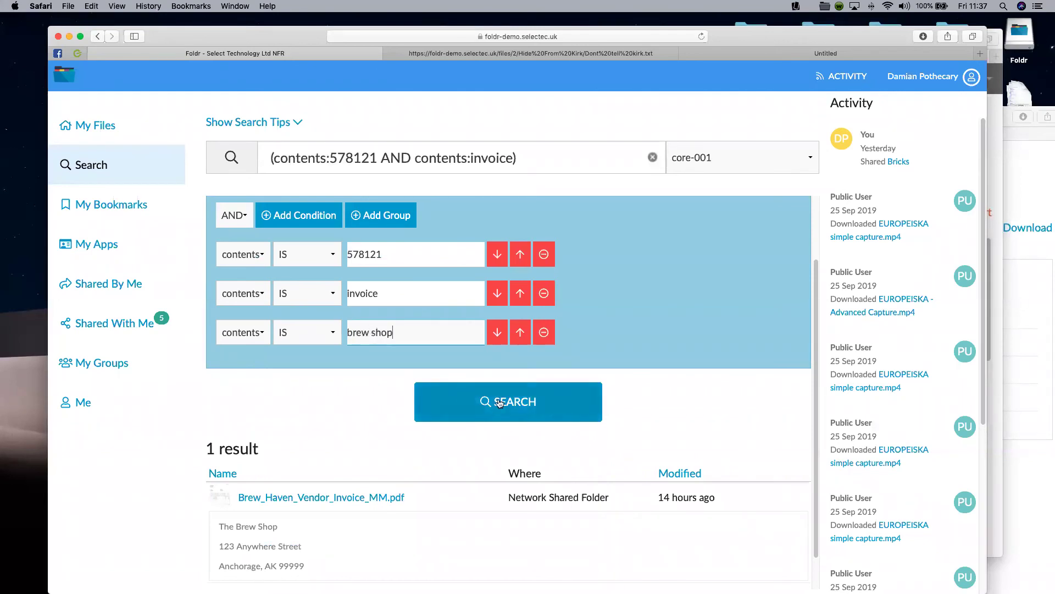
click(438, 383)
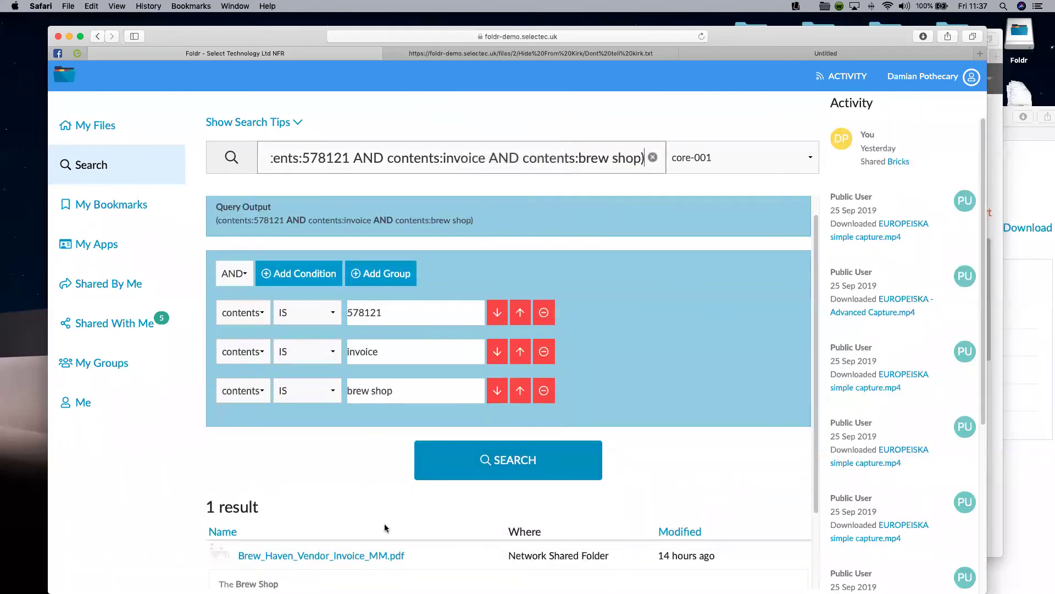
Step: Change the brew shop condition to IS NOT and search, then remove it and search again
click(332, 389)
click(324, 416)
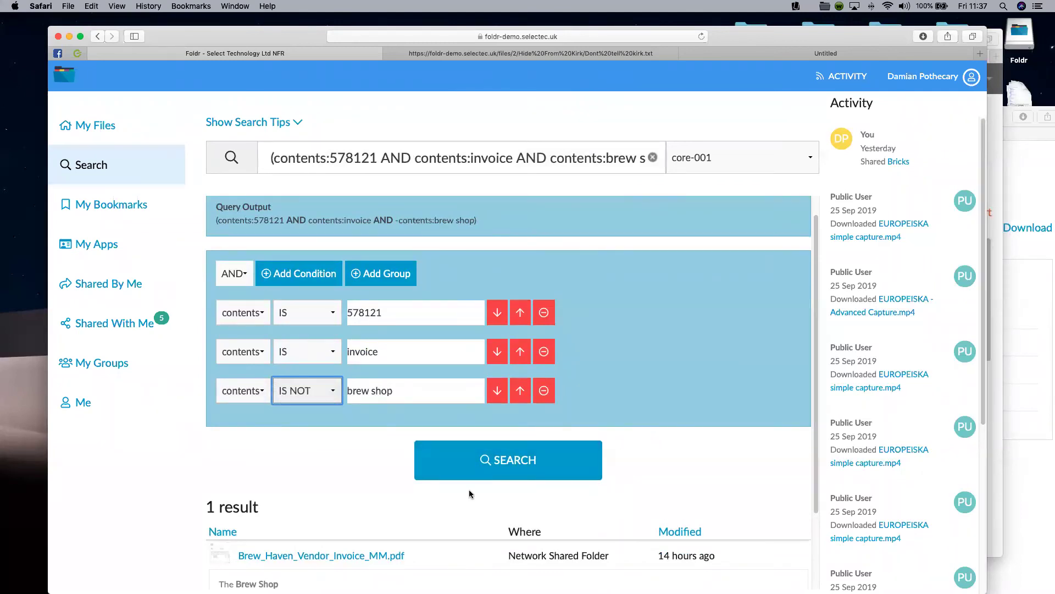
click(530, 464)
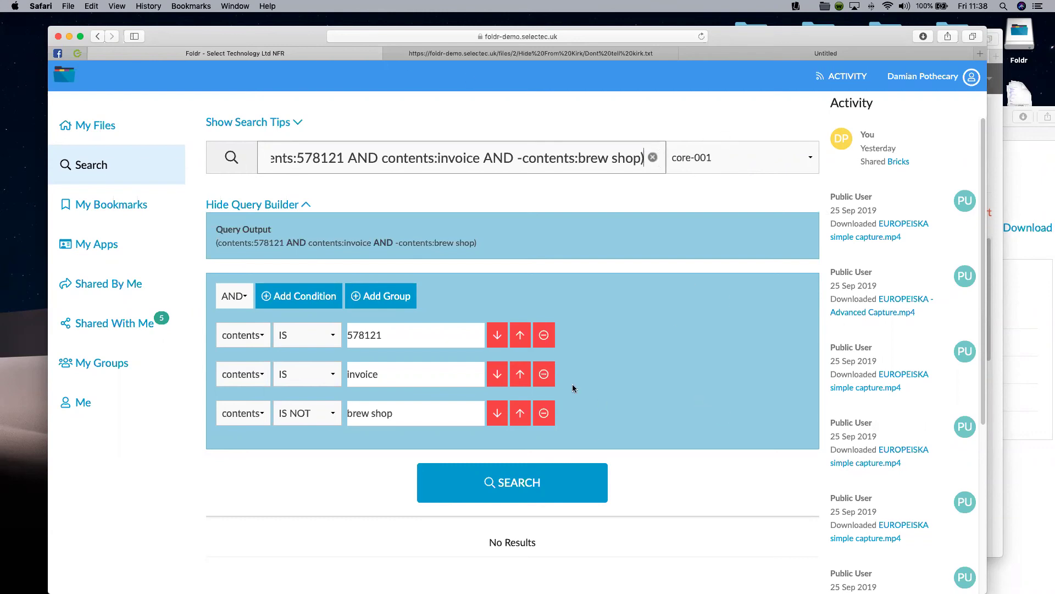
click(543, 412)
click(556, 454)
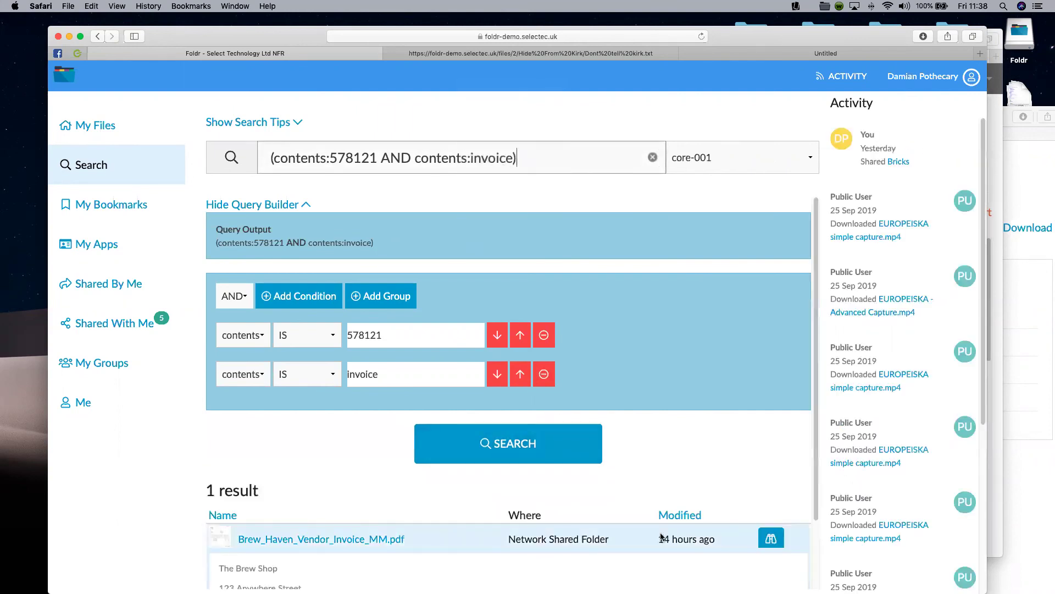
Step: Preview Brew_Haven_Vendor_Invoice_MM.pdf with 578121 highlighted, then close the text-file tab
click(771, 538)
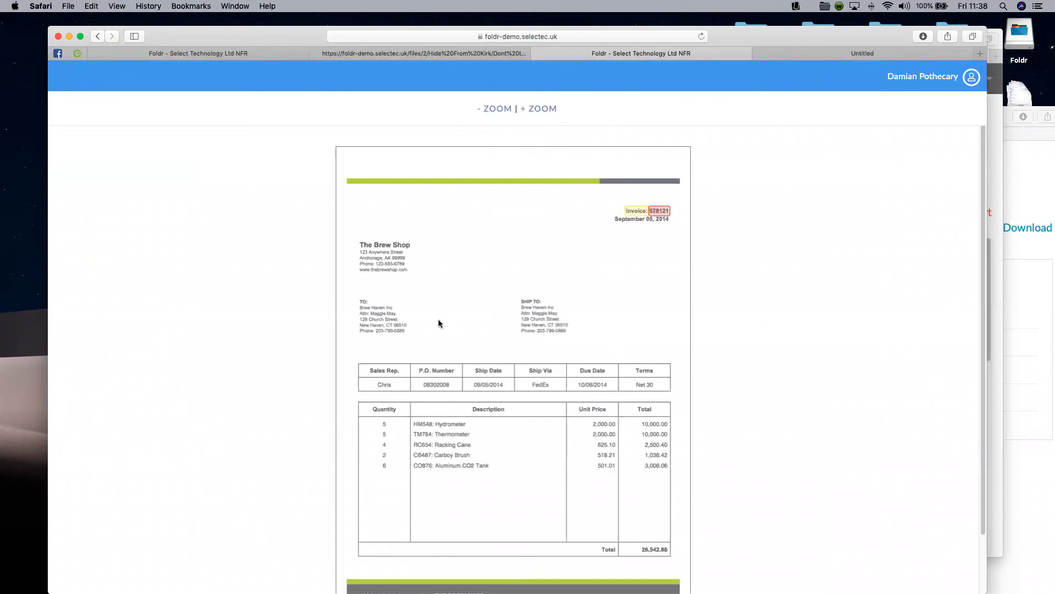
scroll(757, 354, down, 2)
scroll(756, 355, up, 2)
scroll(757, 357, down, 1)
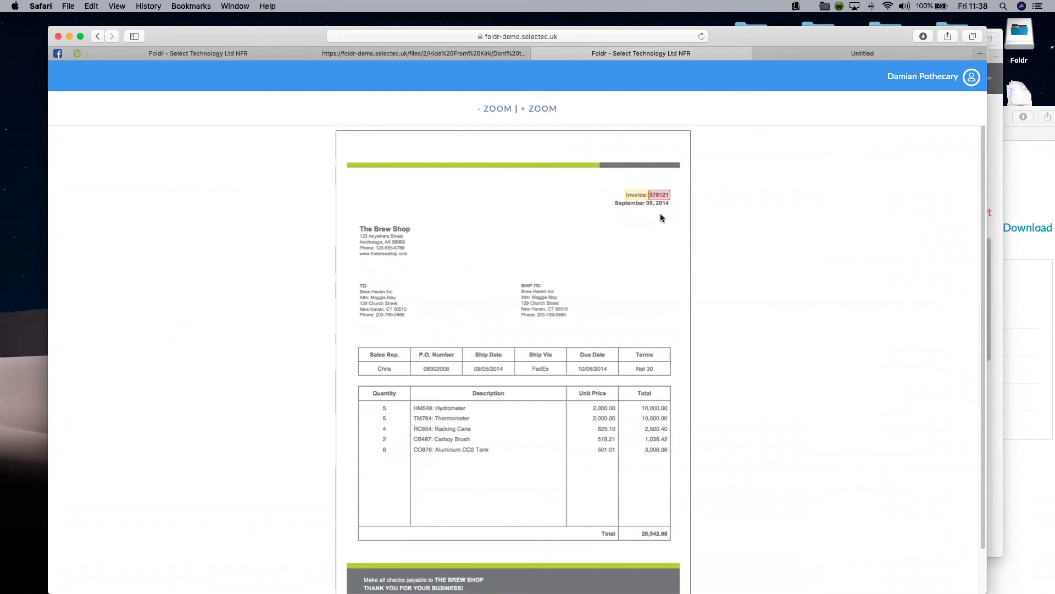
click(404, 55)
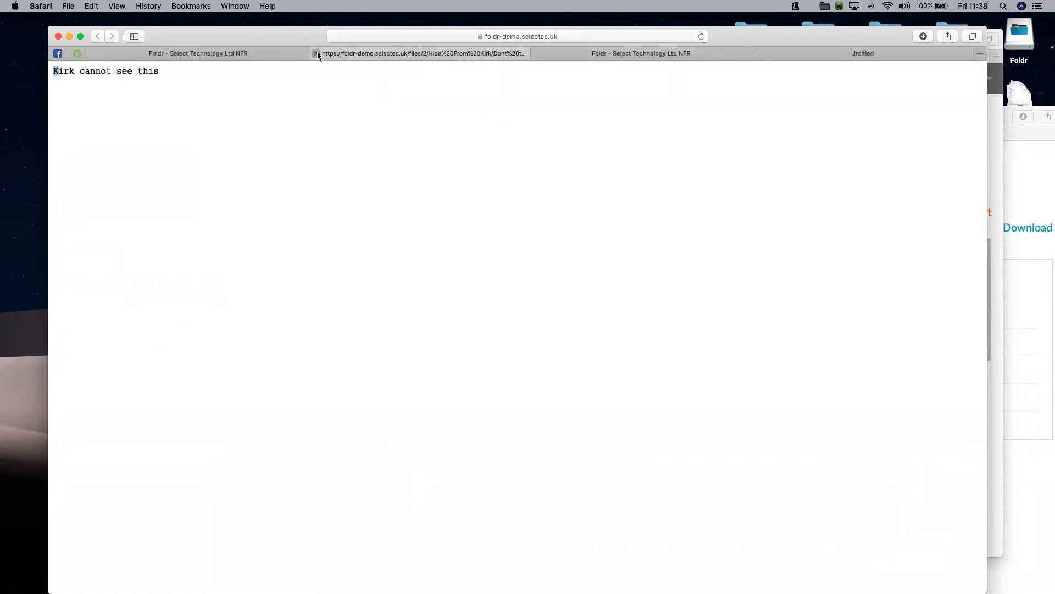
click(316, 53)
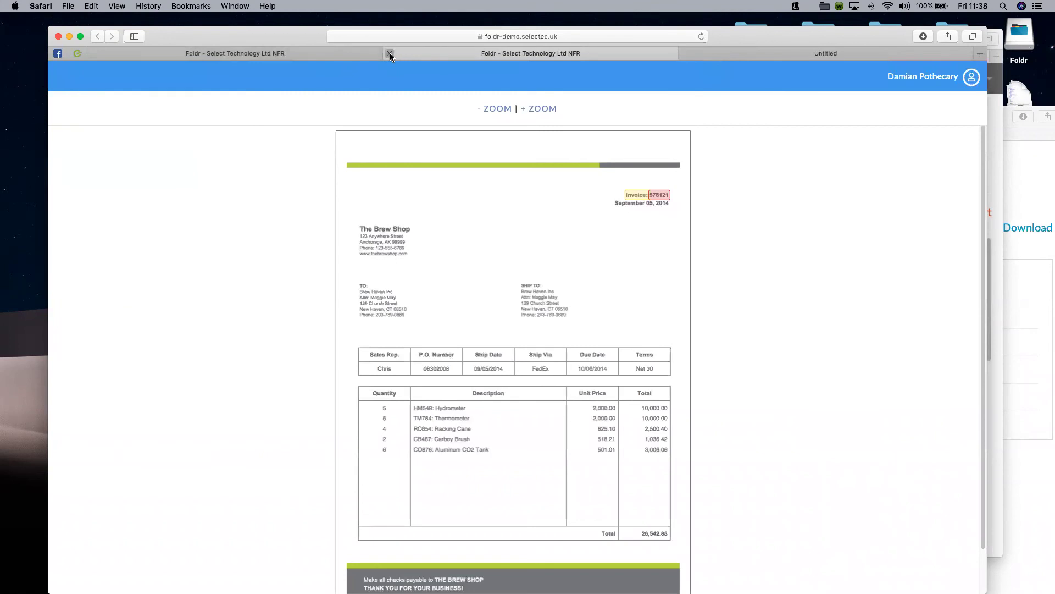